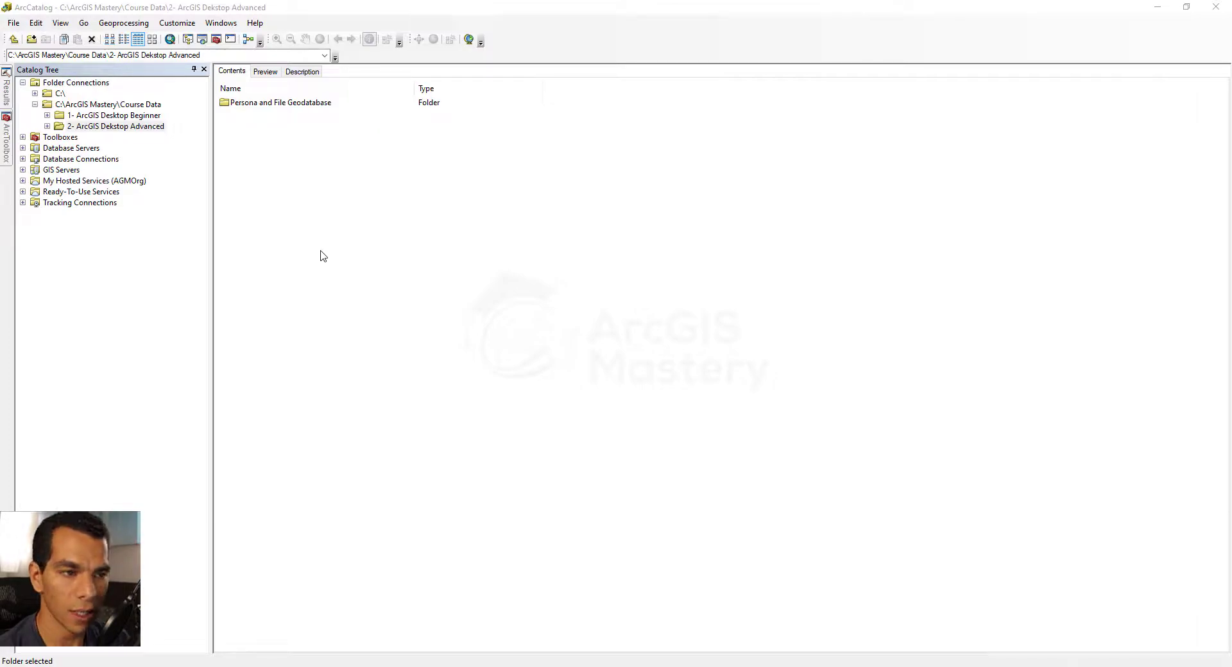
- Create a folder named California inside the 2- ArcGIS Dekstop Advanced folder
double_click(133, 127)
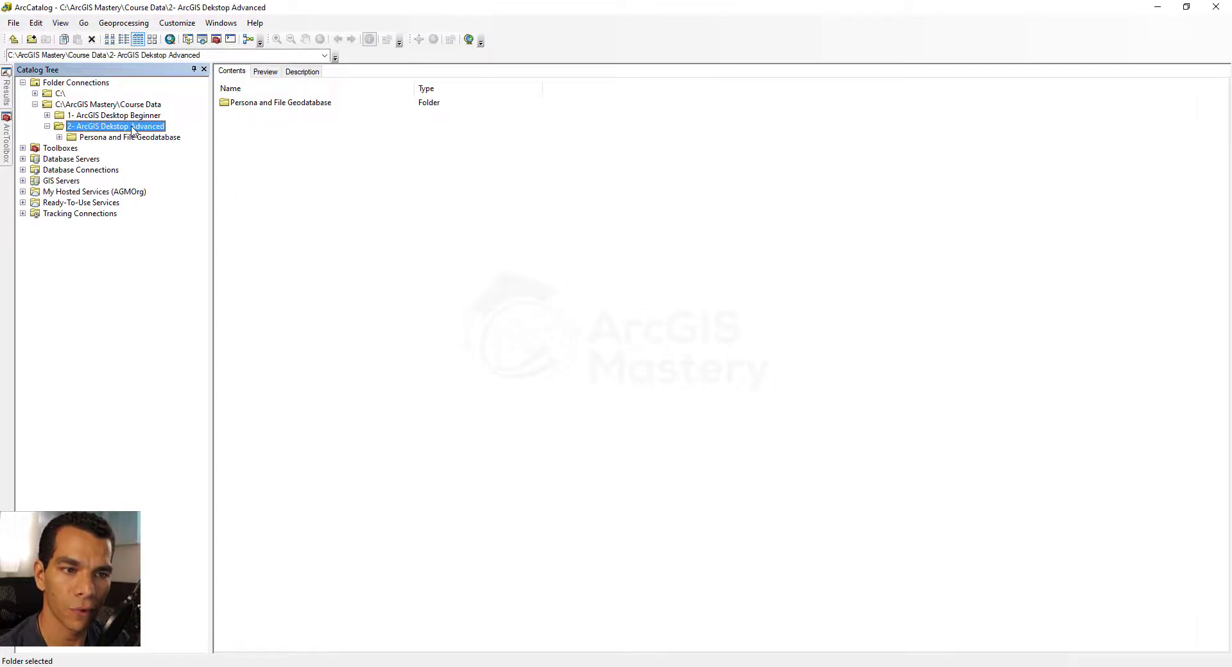
right_click(247, 153)
mouse_move(292, 233)
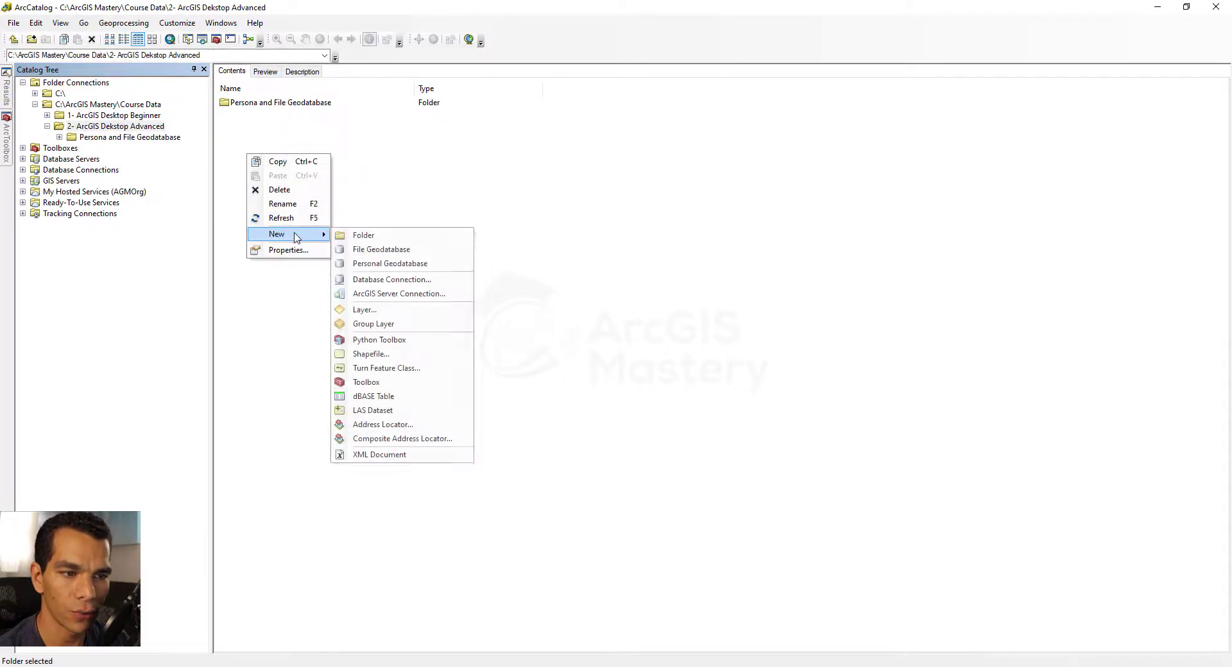
left_click(362, 236)
type("C")
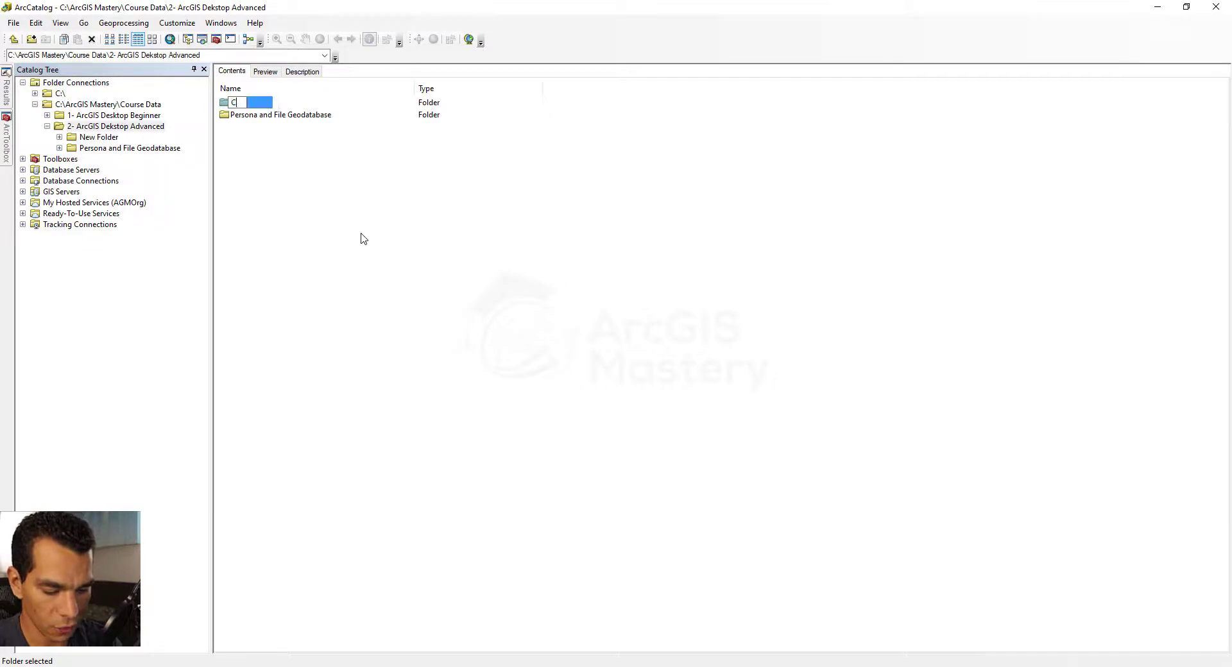
type("alifornia")
key("Return")
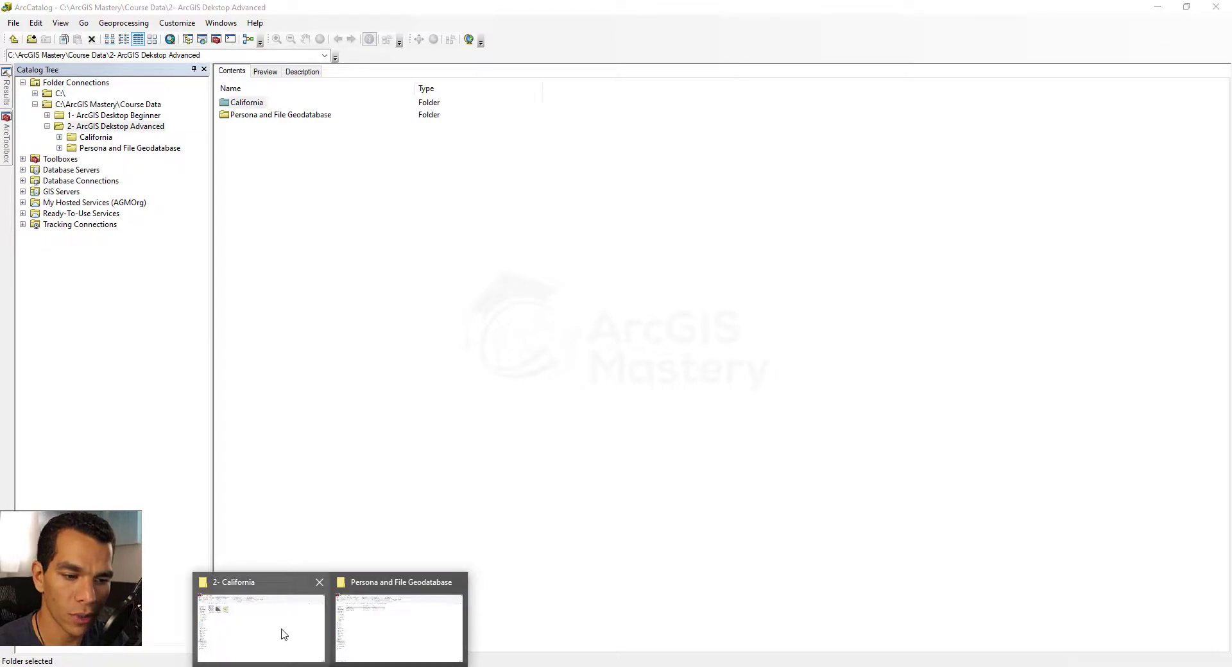
- In File Explorer, copy California.gif, LAFreeways.jpg and OC Cities.png from the 2- California folder into Course Data\2- ArcGIS Dekstop Advanced\California
left_click(283, 632)
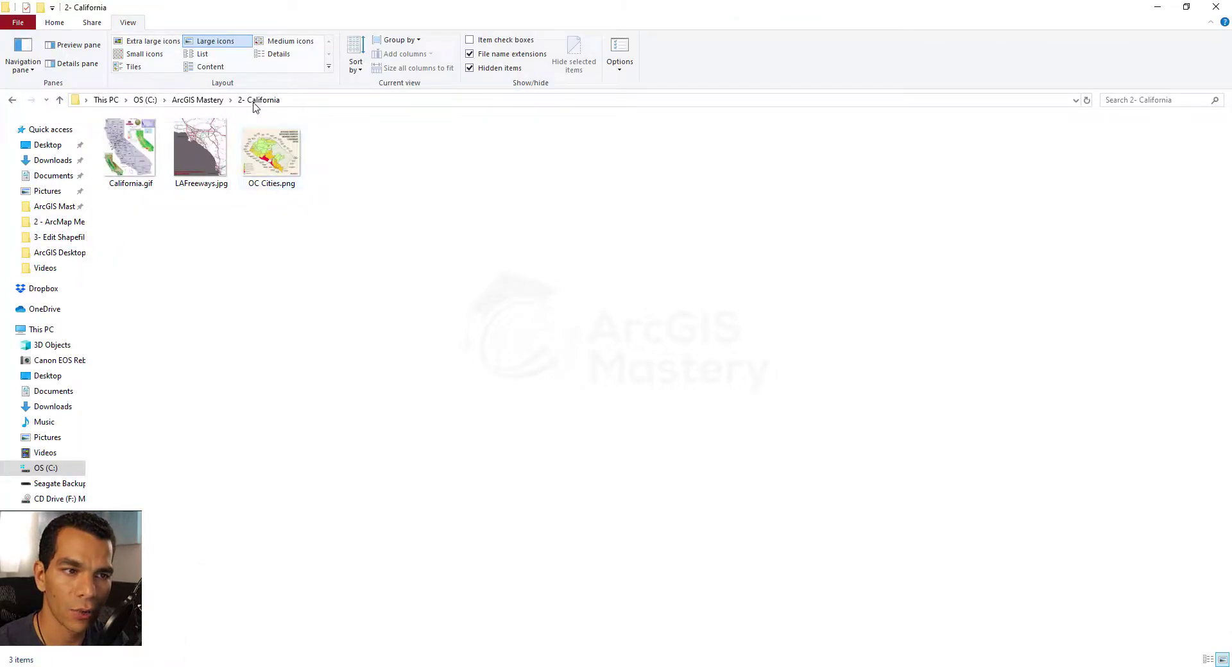
left_click_drag(333, 231, 127, 143)
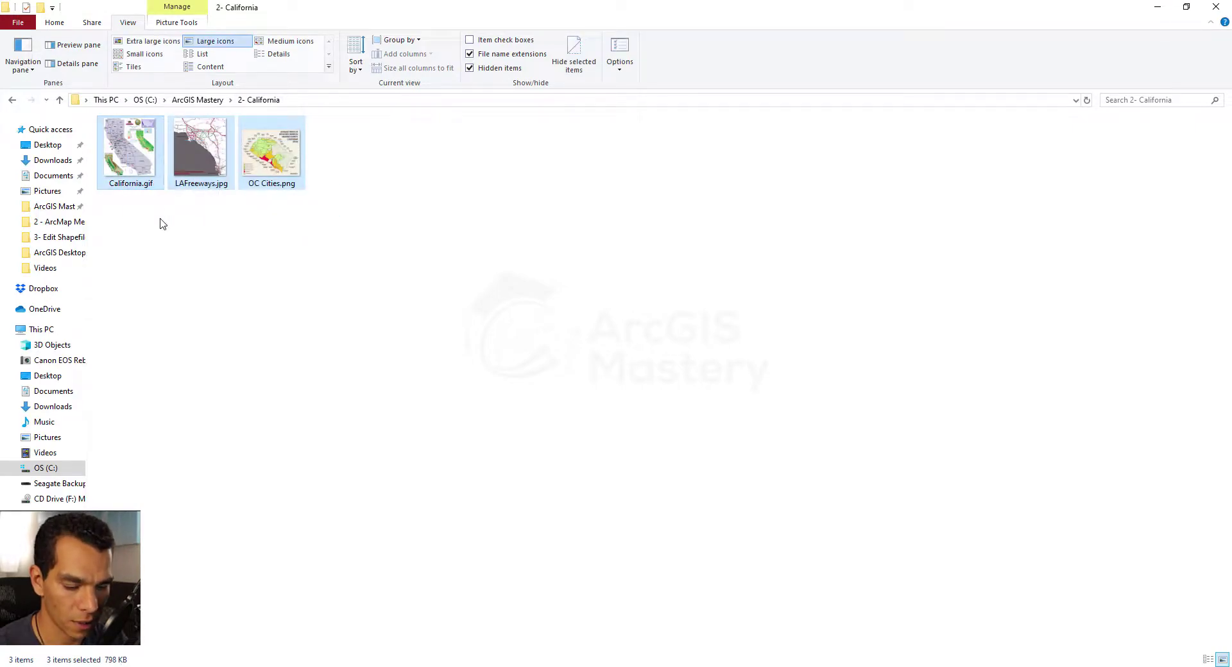
left_click(205, 101)
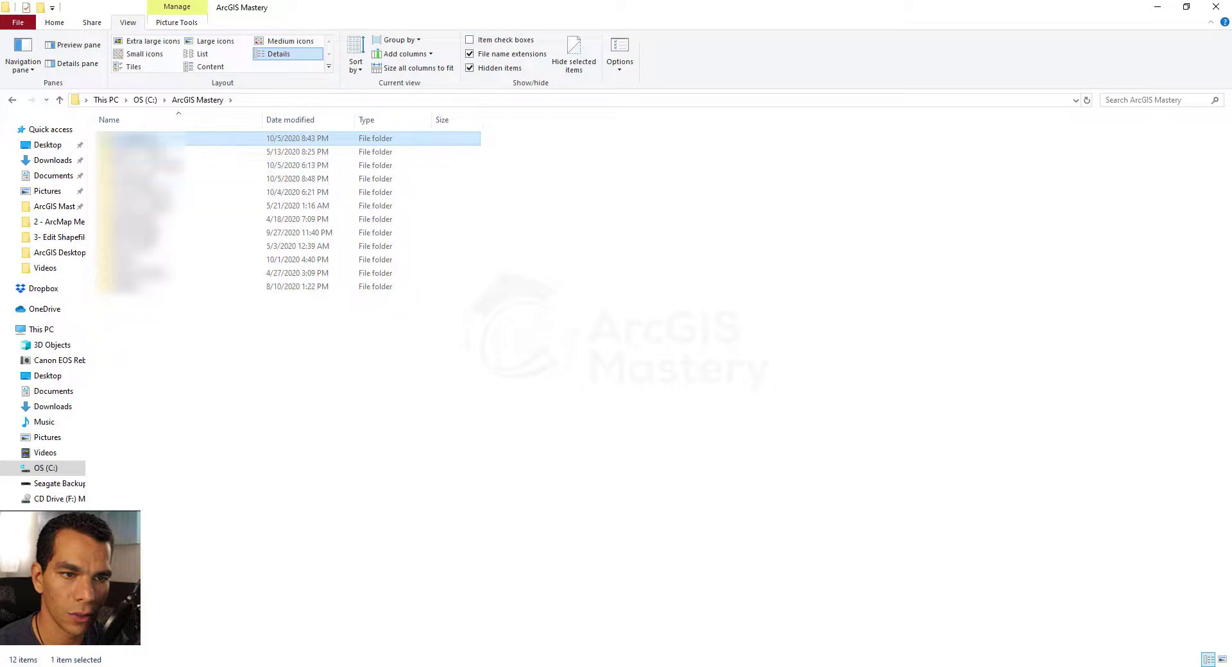
double_click(152, 179)
left_click(154, 158)
double_click(154, 158)
double_click(129, 138)
key("ctrl+a")
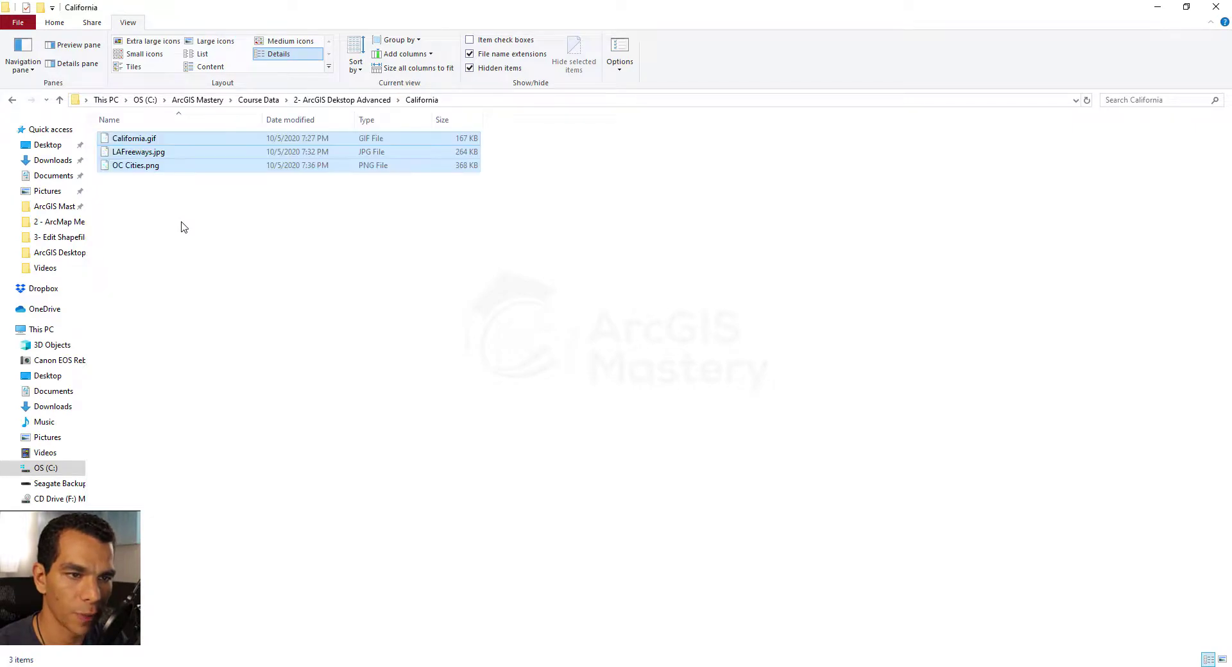
left_click(183, 227)
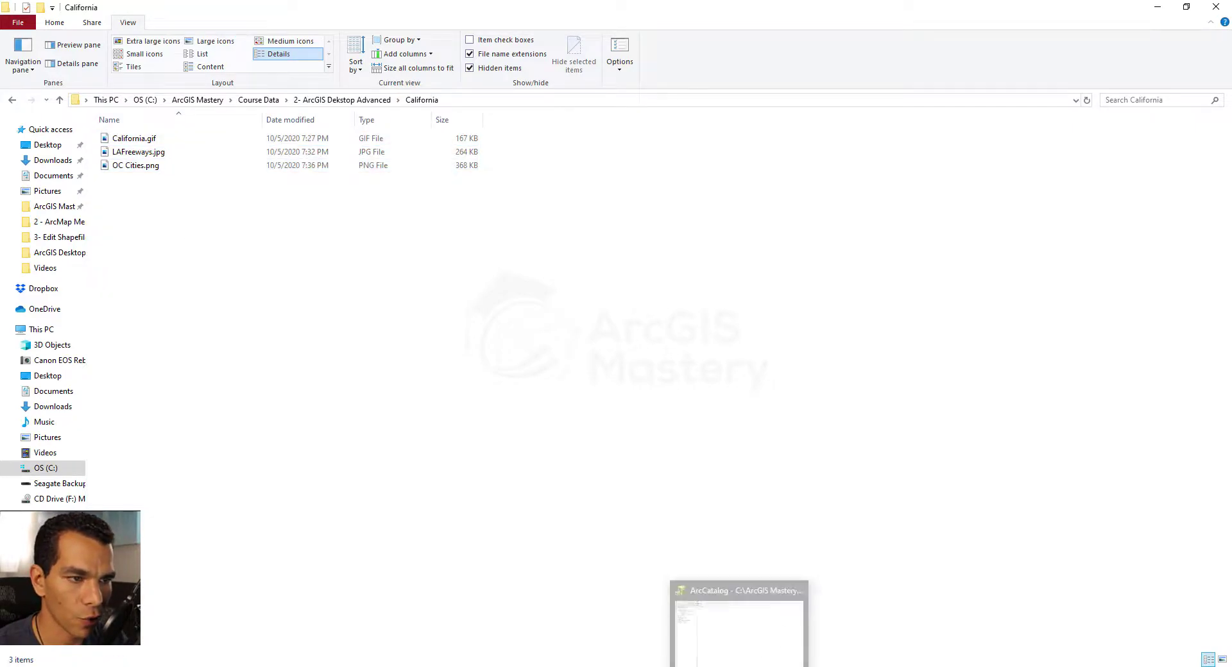
- Switch back to ArcCatalog and refresh the California folder's contents
left_click(741, 619)
right_click(305, 244)
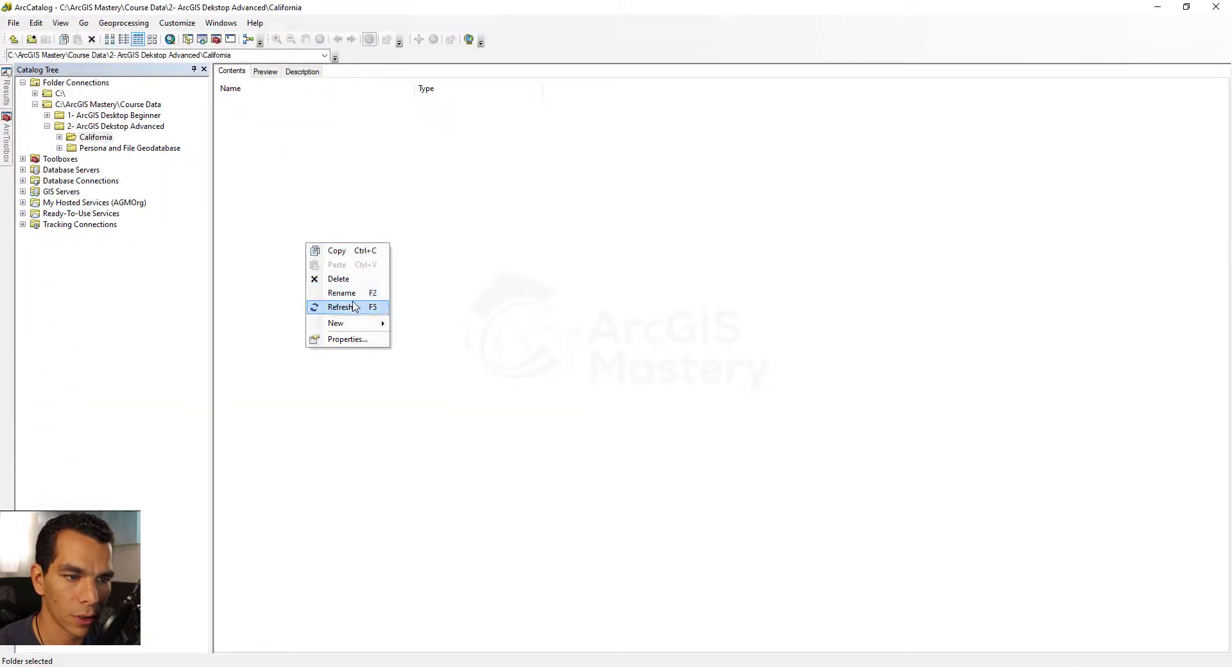
left_click(351, 301)
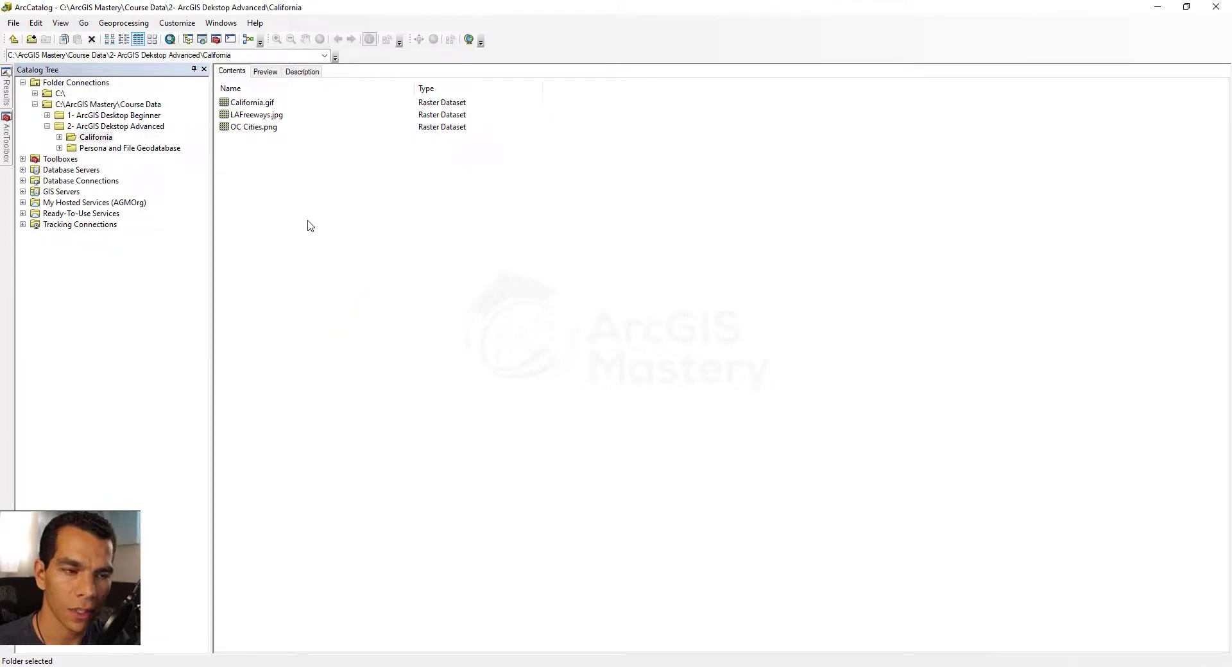
- Create a file geodatabase named California in the California folder
right_click(273, 185)
mouse_move(315, 264)
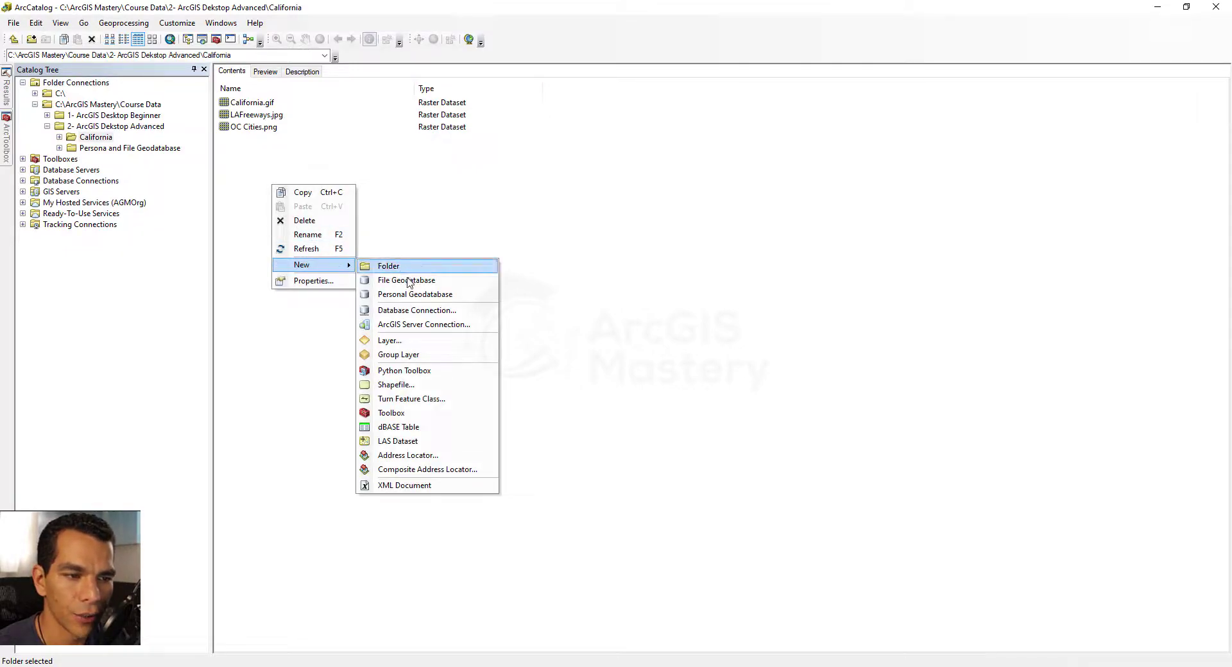
left_click(409, 283)
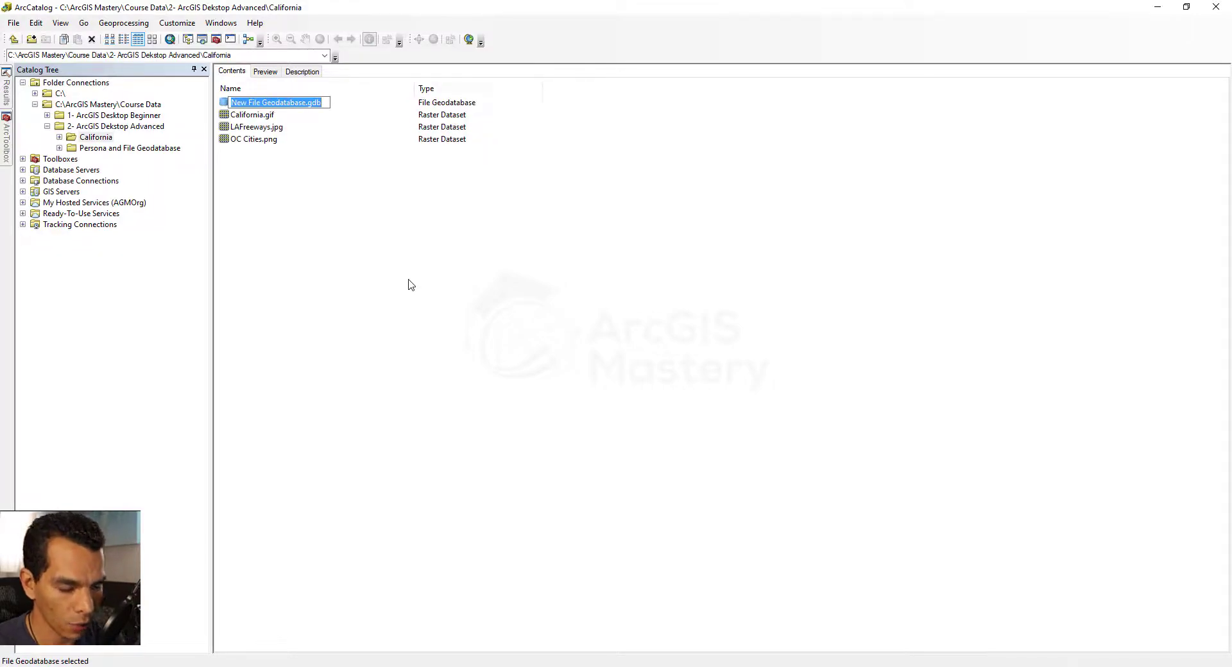
type("California")
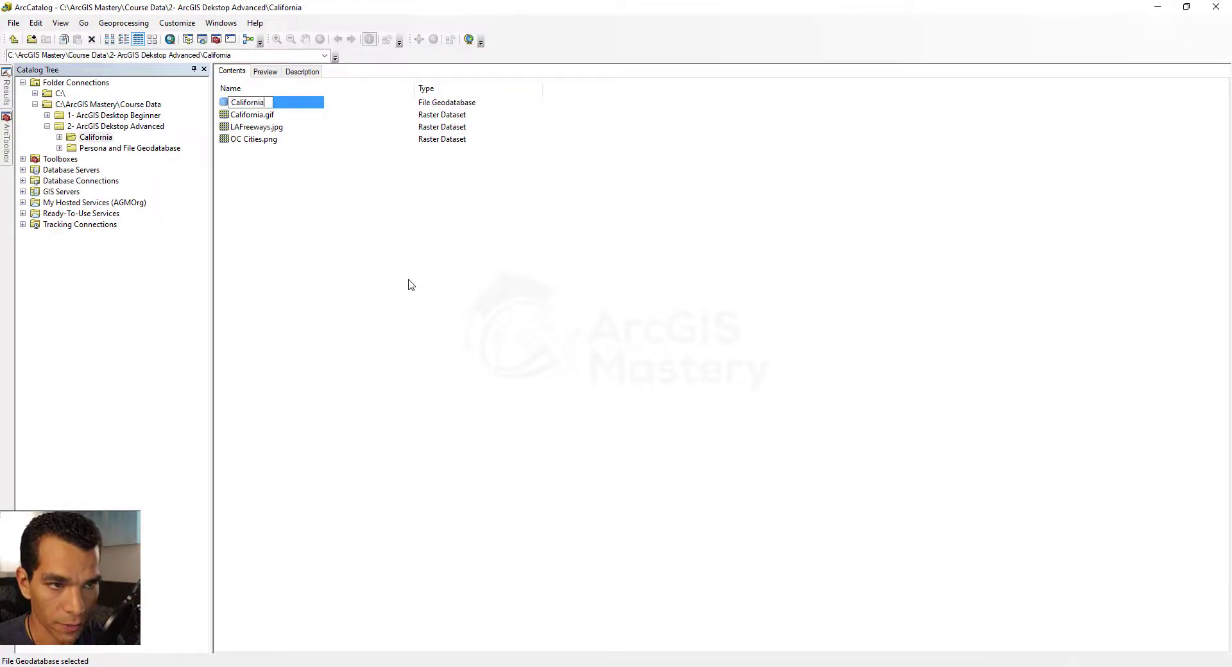
key("Return")
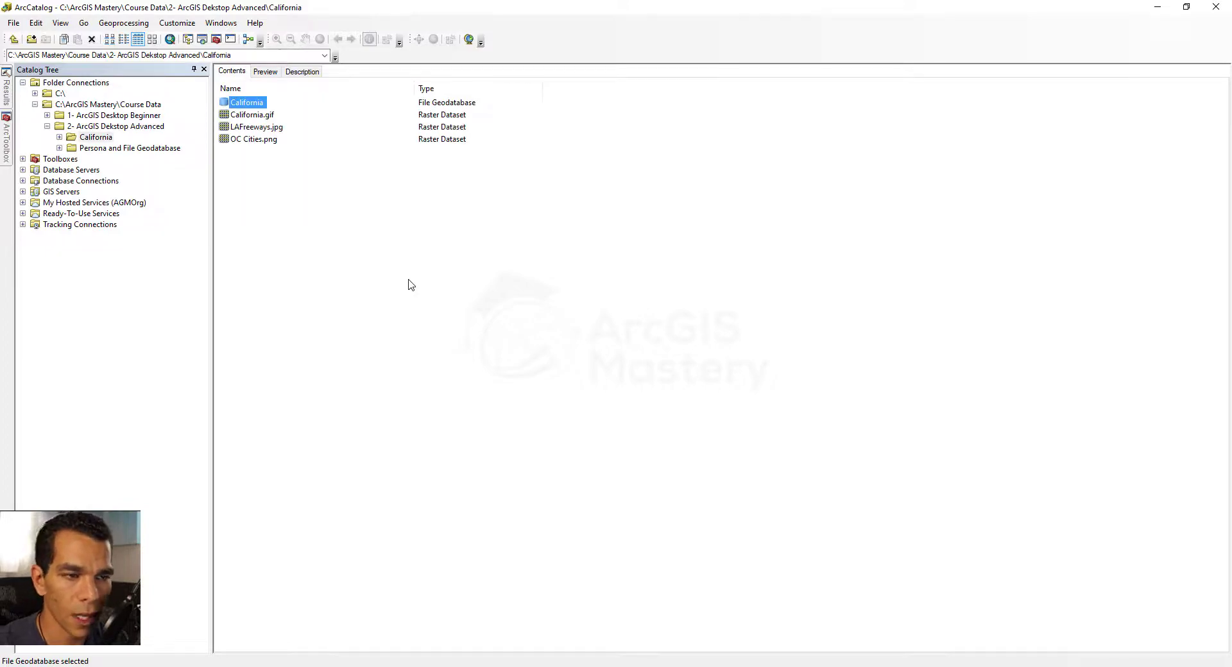
- Compare the item types that can be created inside the California geodatabase and inside its parent folder
double_click(245, 105)
right_click(260, 161)
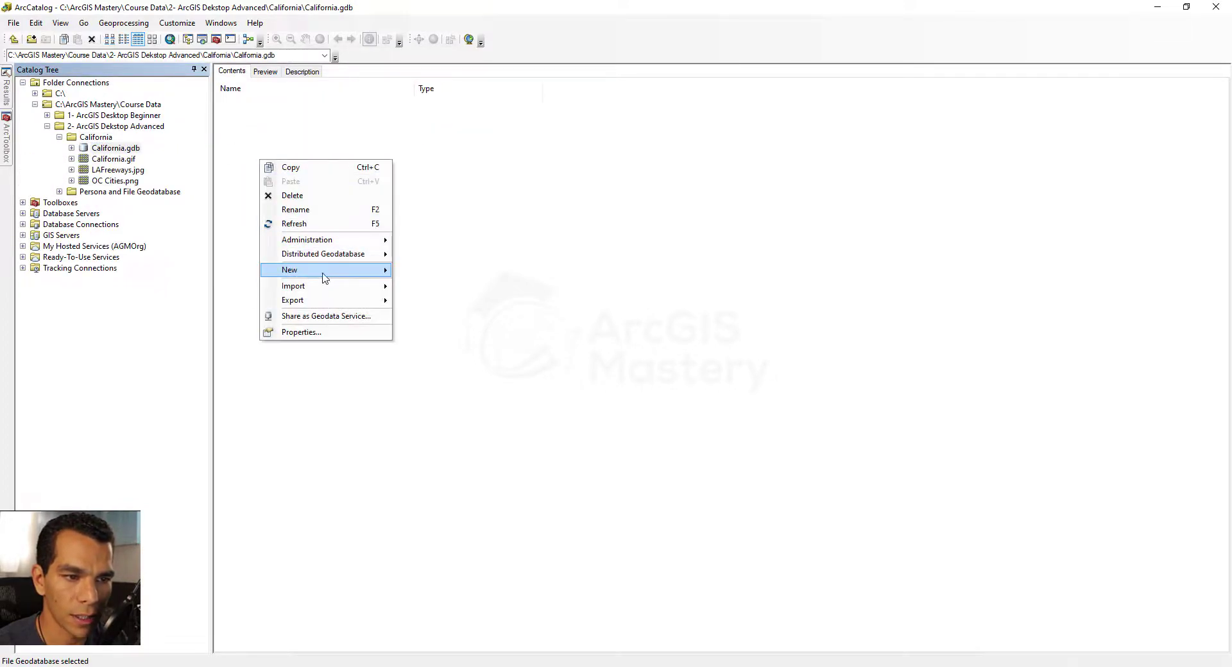
mouse_move(326, 277)
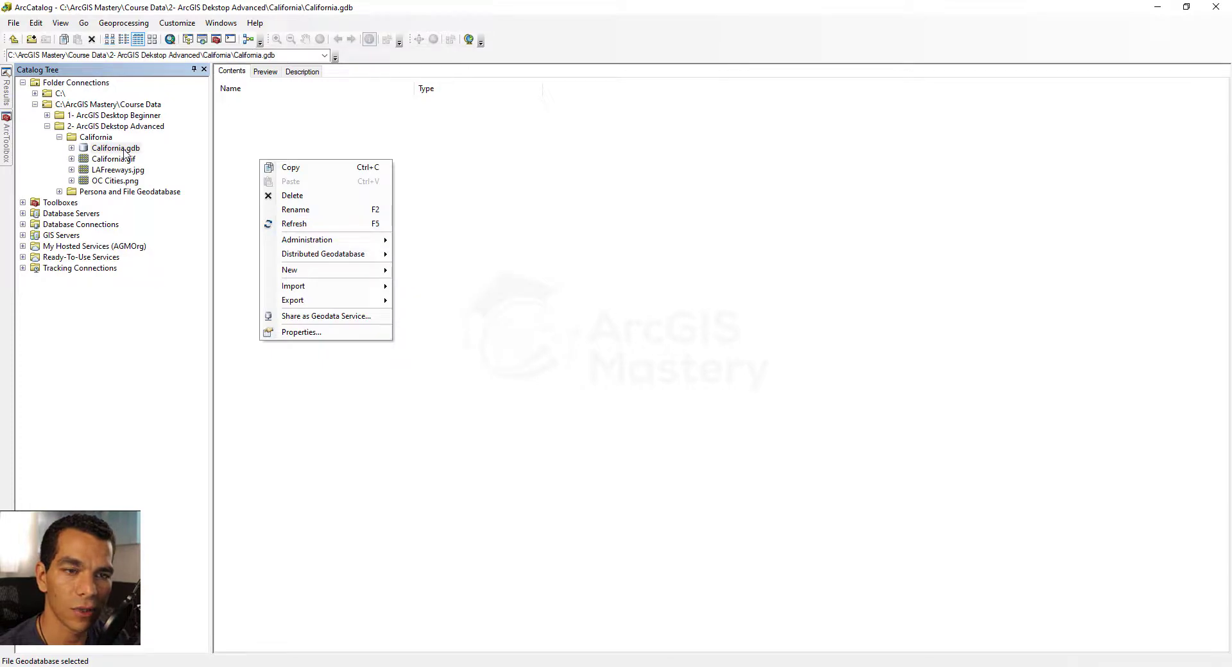
left_click(105, 138)
right_click(279, 208)
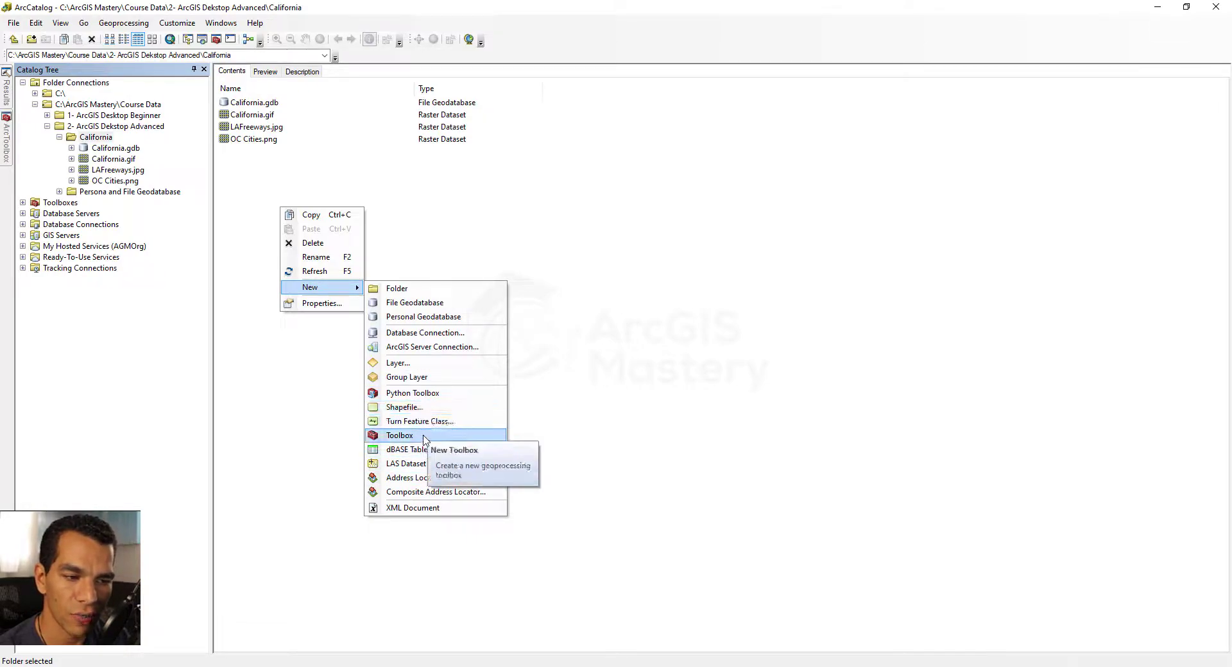
- Start a new feature dataset in the California geodatabase and name it CaliforniaDS
double_click(247, 103)
right_click(264, 168)
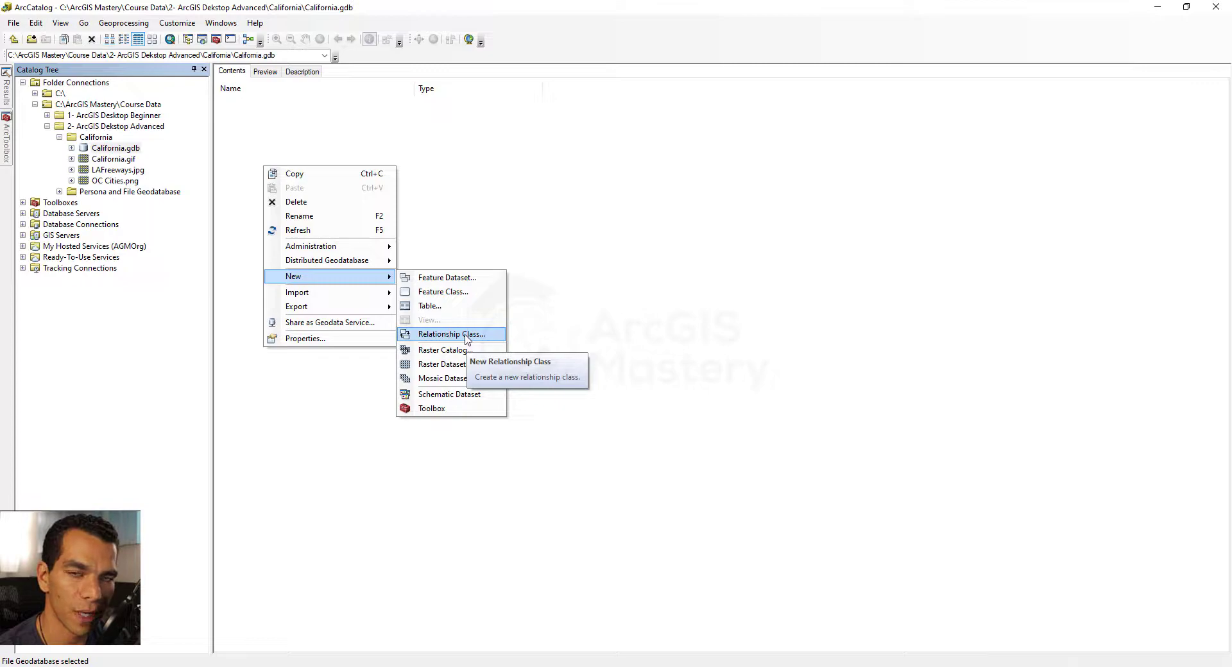
left_click(447, 278)
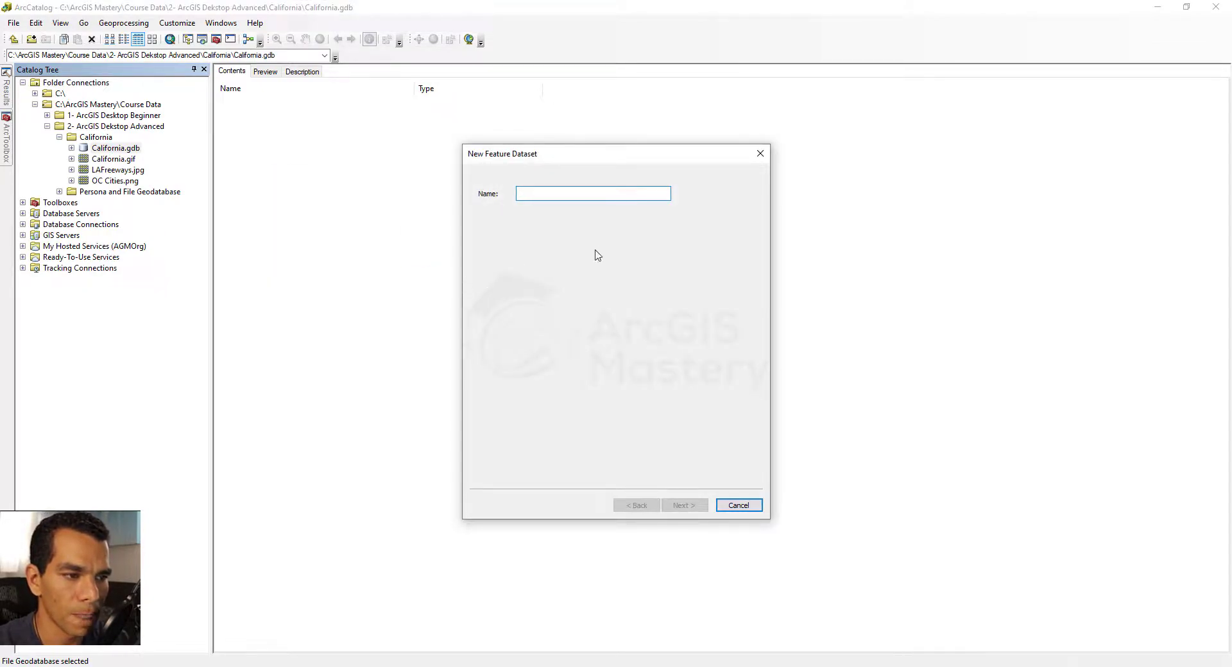
type("Cali")
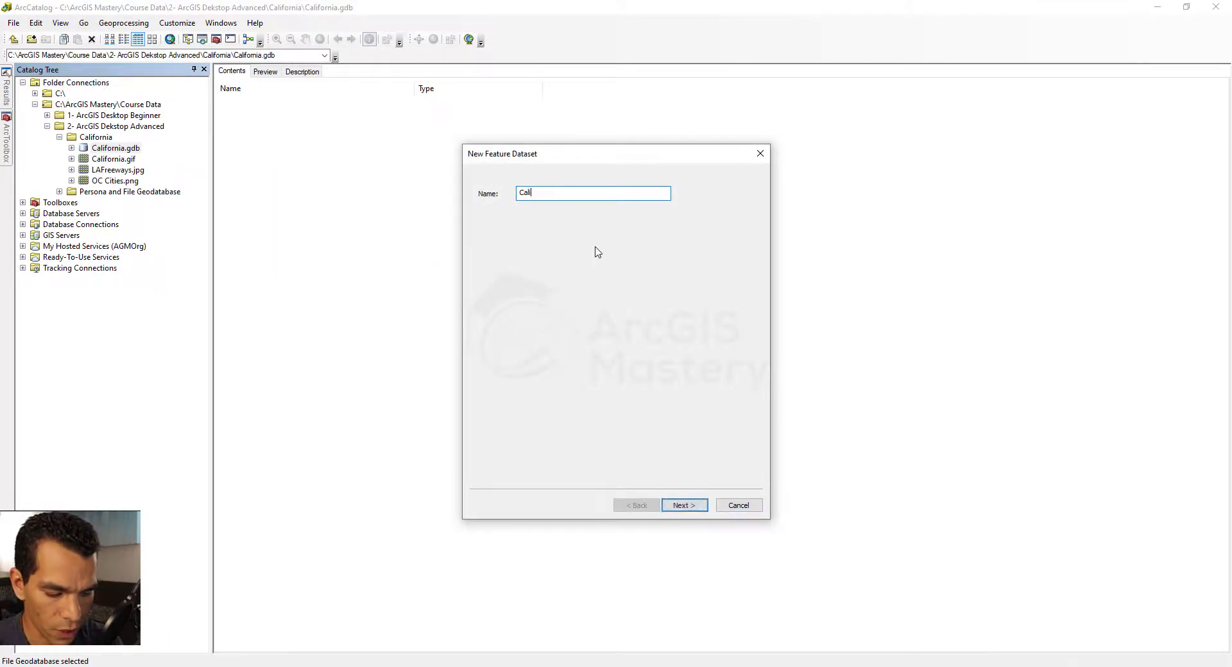
type("forniaDS")
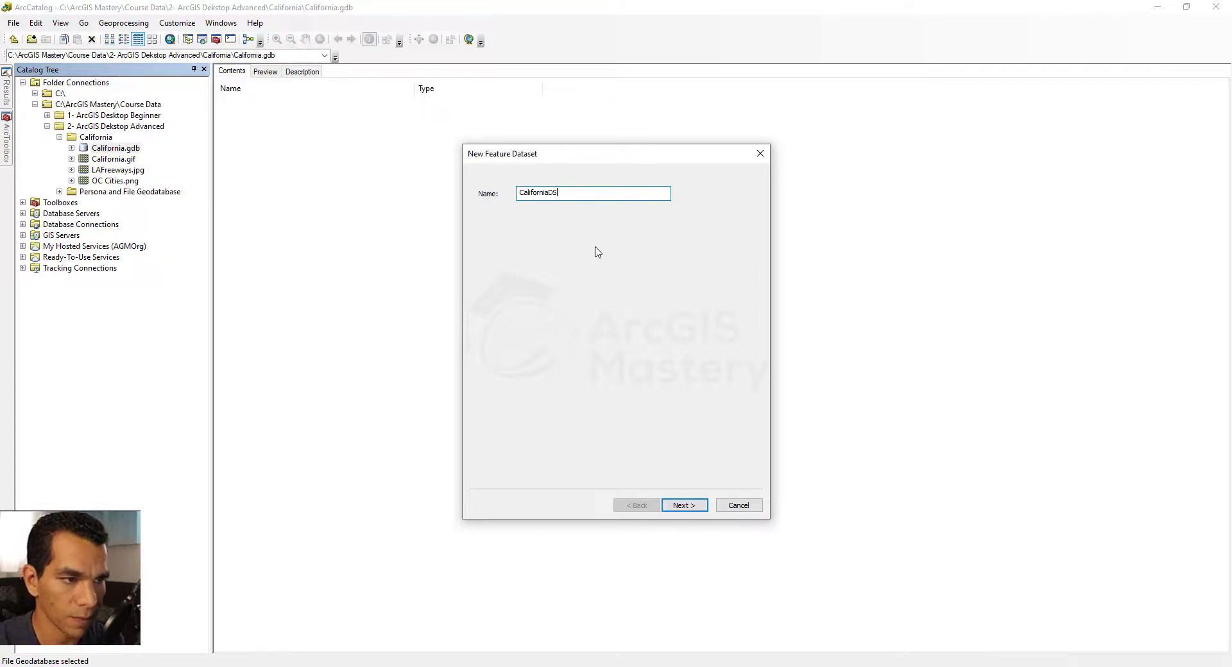
key("Return")
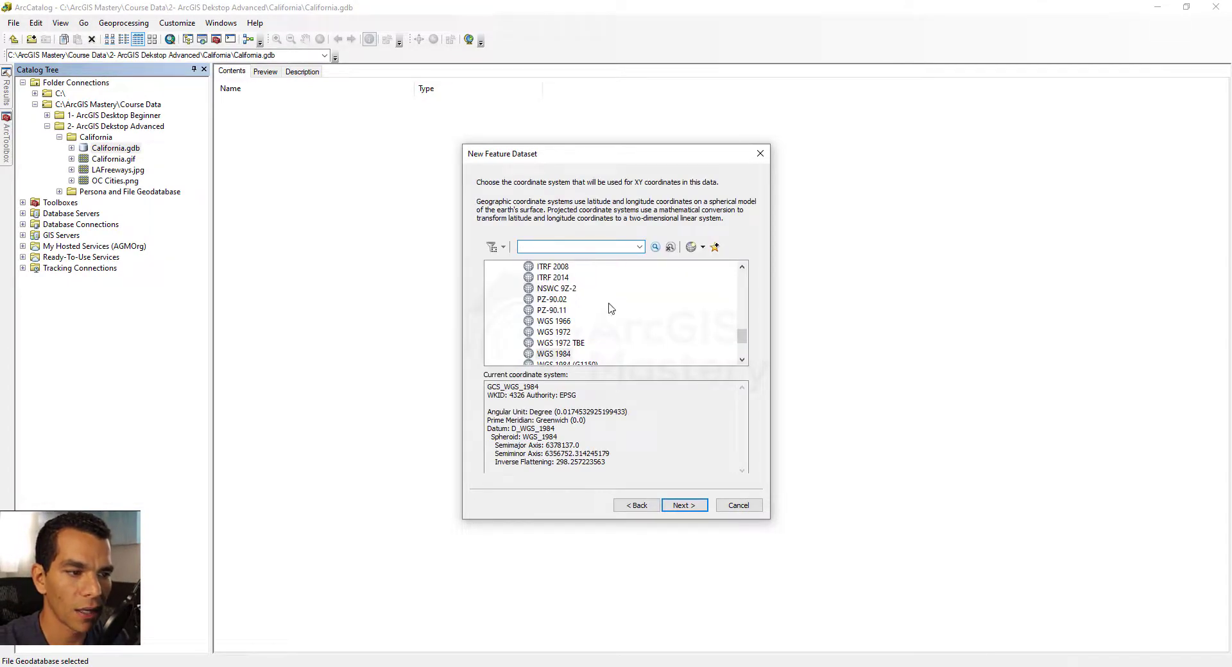
- Use the WGS 1984 geographic coordinate system from the World group for the dataset's XY coordinates
scroll(583, 330, "up", 15)
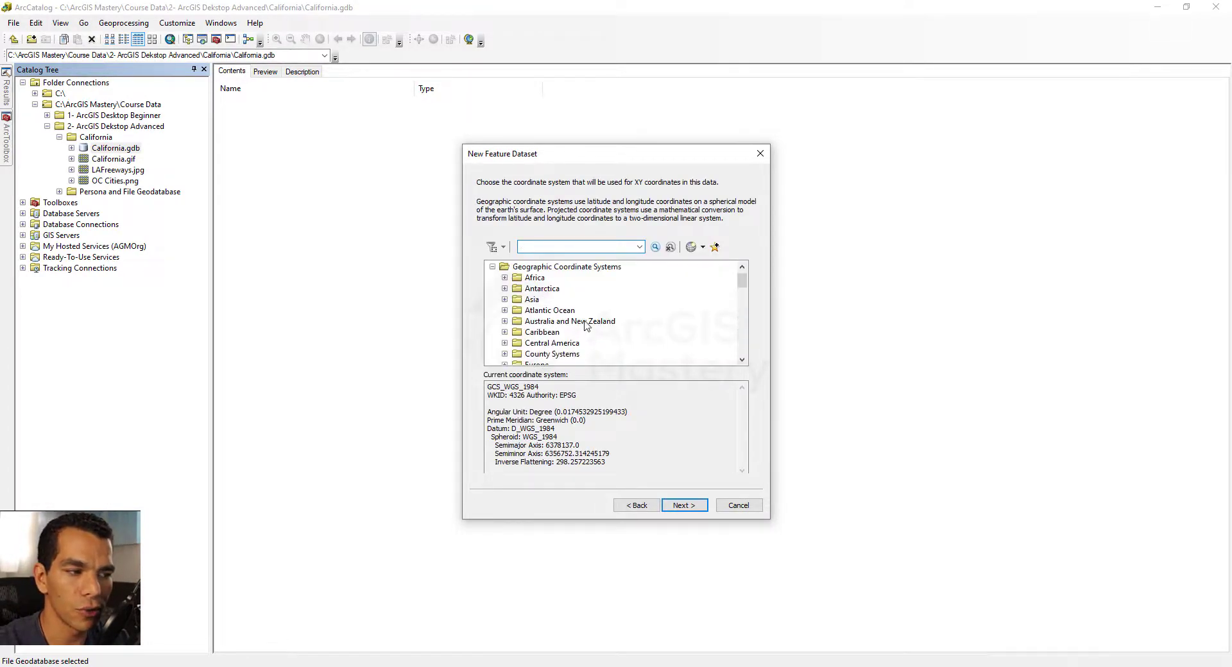
left_click(492, 278)
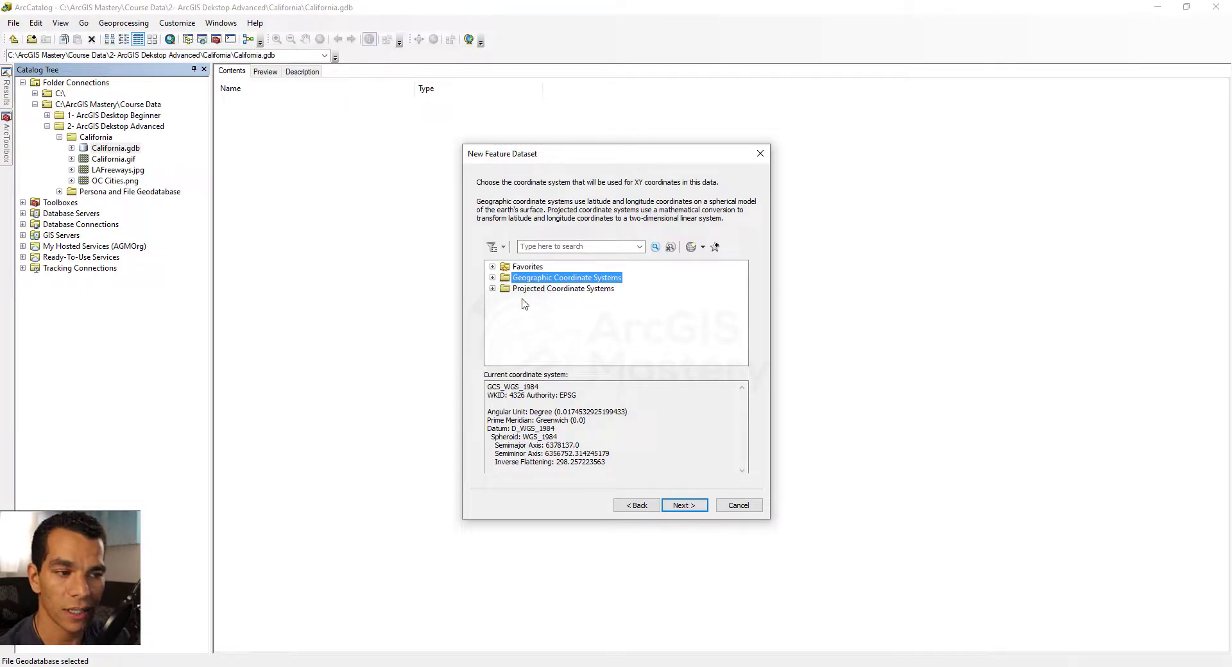
left_click(493, 277)
left_click(493, 278)
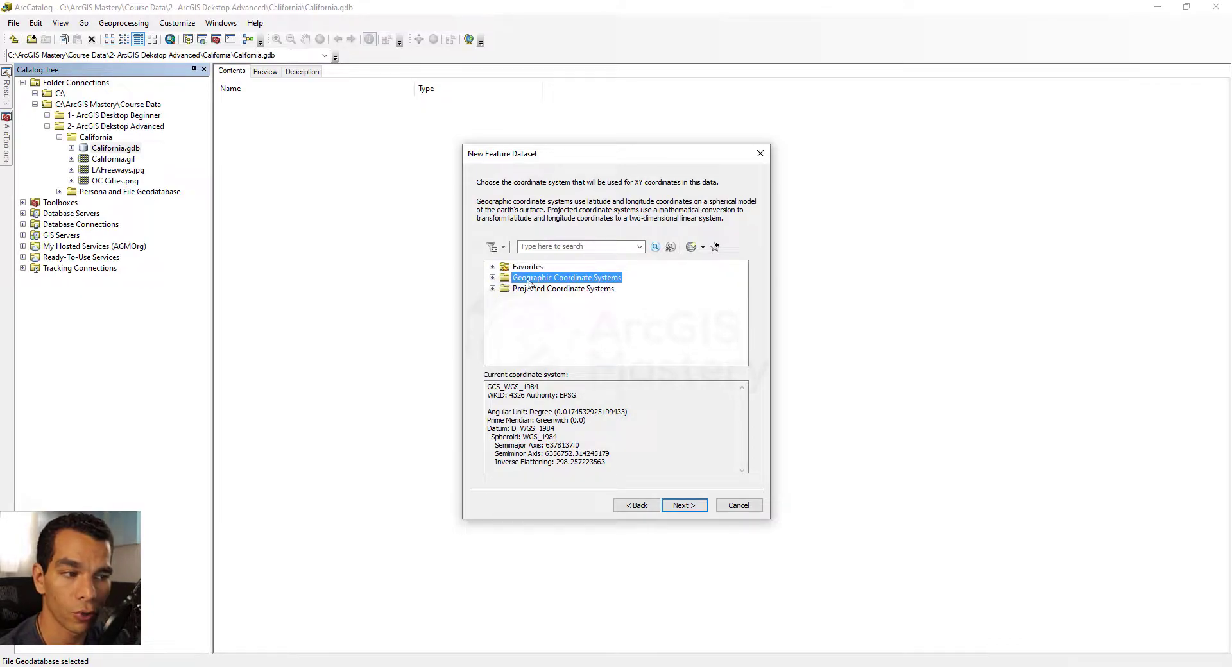
left_click(493, 278)
scroll(505, 313, "down", 2)
left_click(505, 310)
left_click(505, 310)
left_click(504, 354)
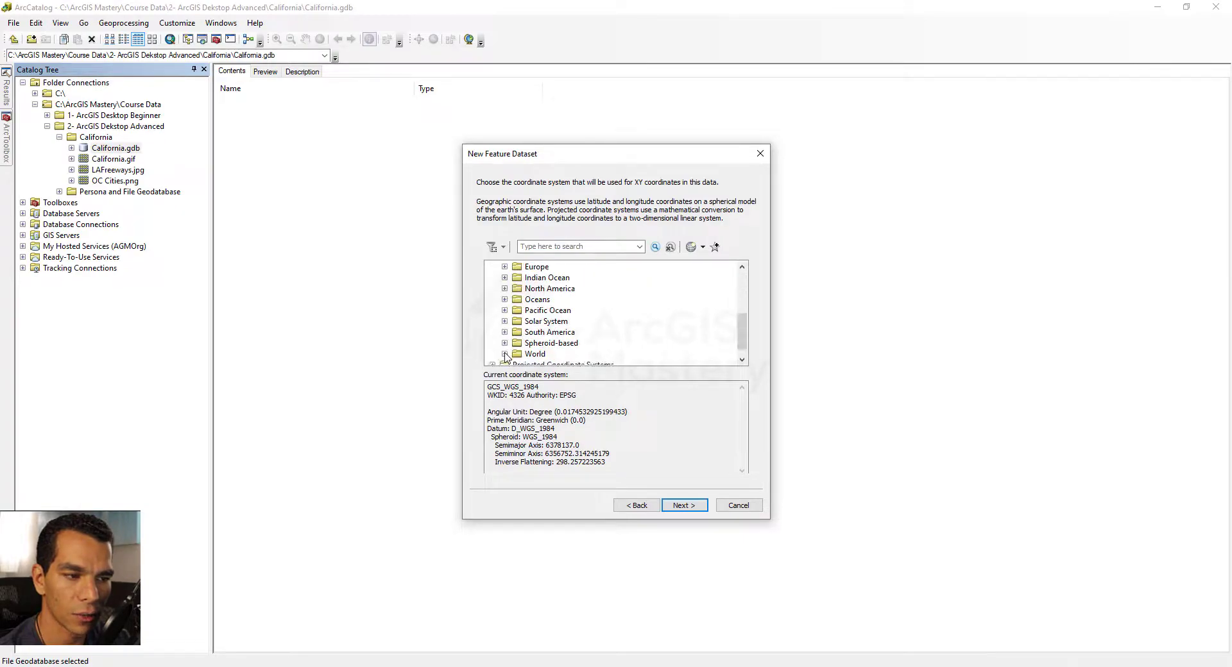
left_click(504, 354)
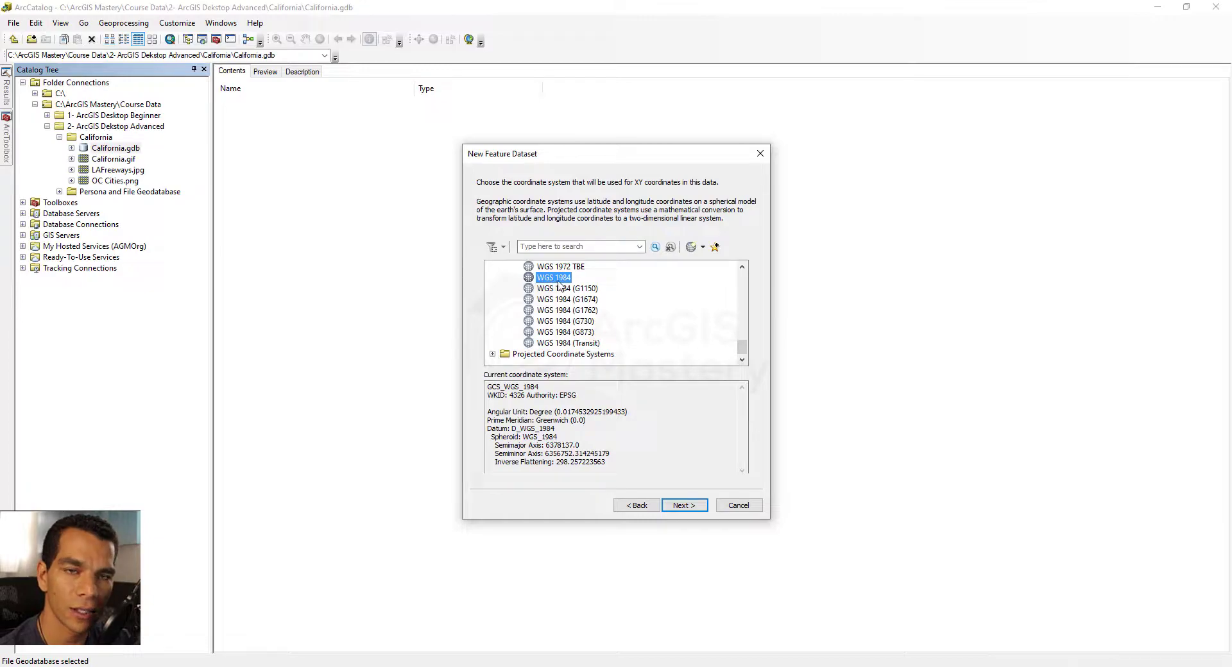
left_click(679, 507)
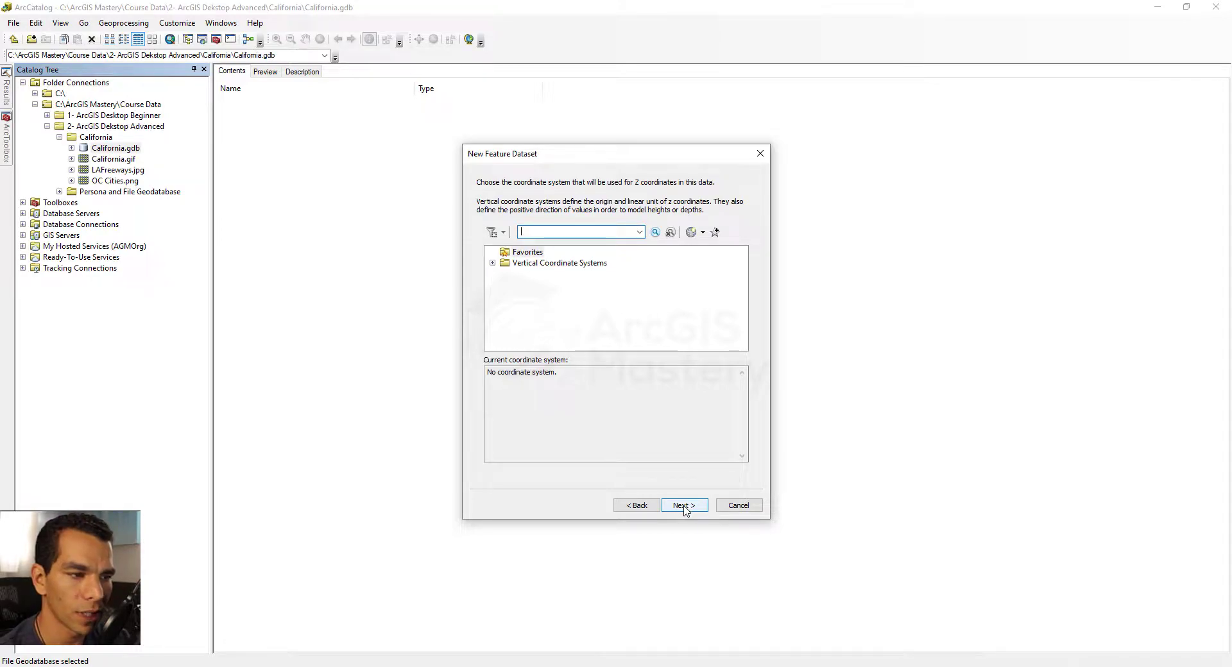
- Leave the vertical coordinate system unset and finish the feature dataset with the default XY, Z and M tolerances
left_click(684, 506)
left_click(570, 240)
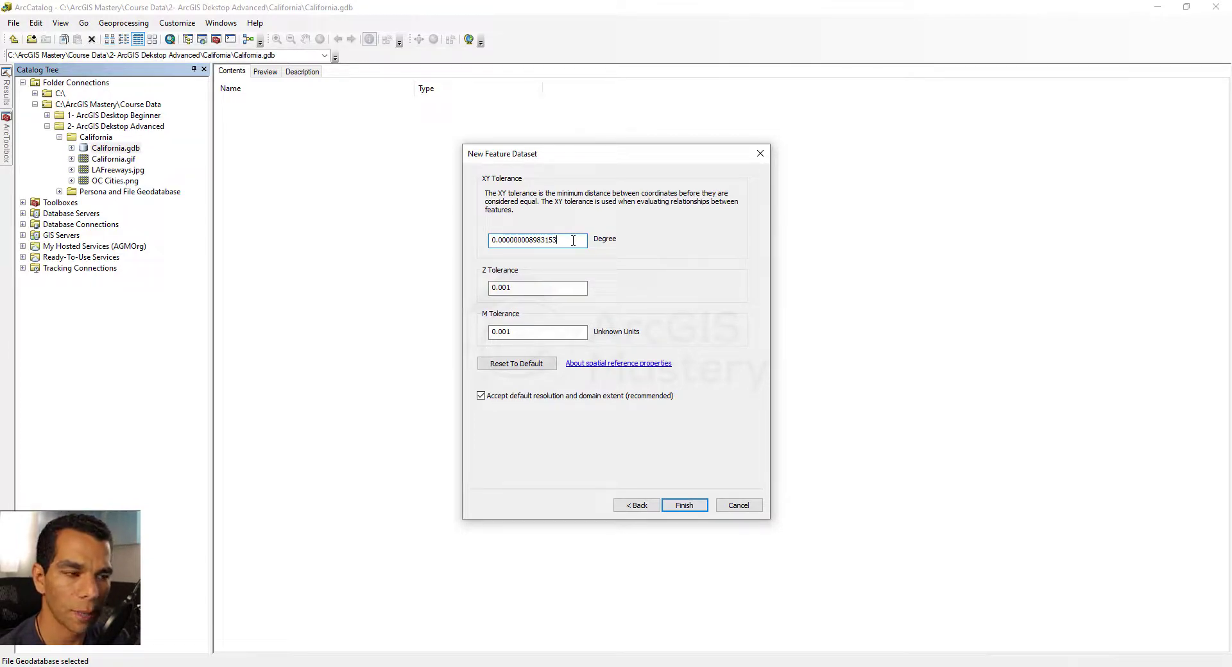
left_click_drag(569, 240, 481, 237)
left_click(567, 242)
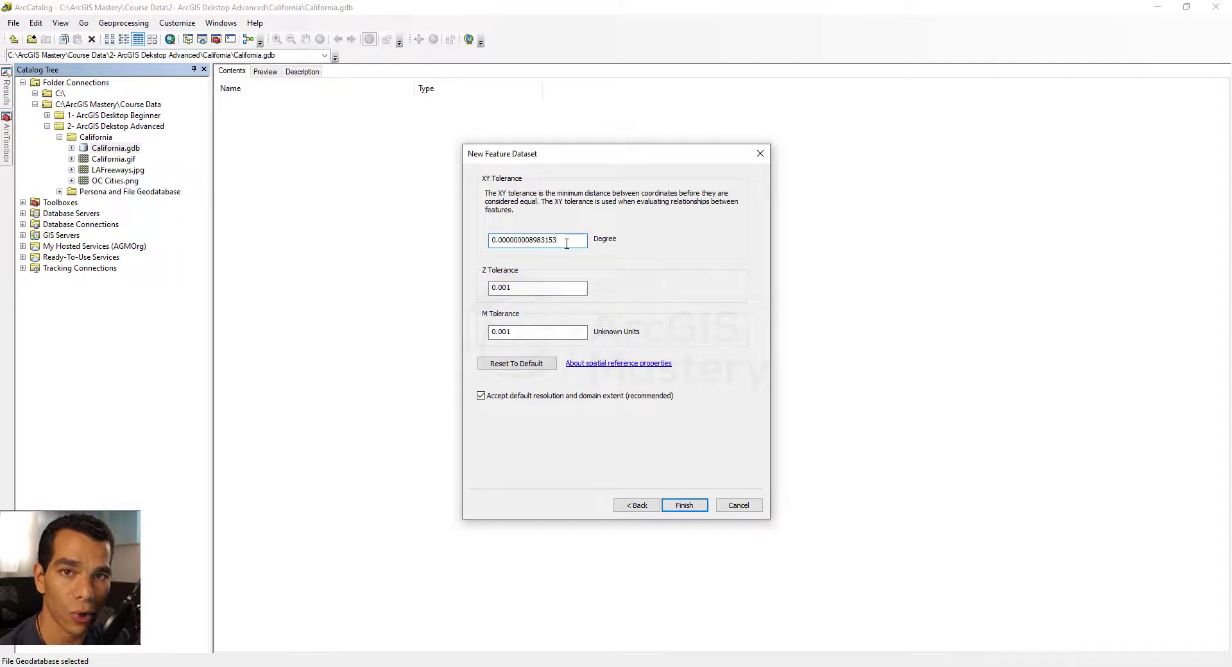
left_click_drag(558, 241, 490, 242)
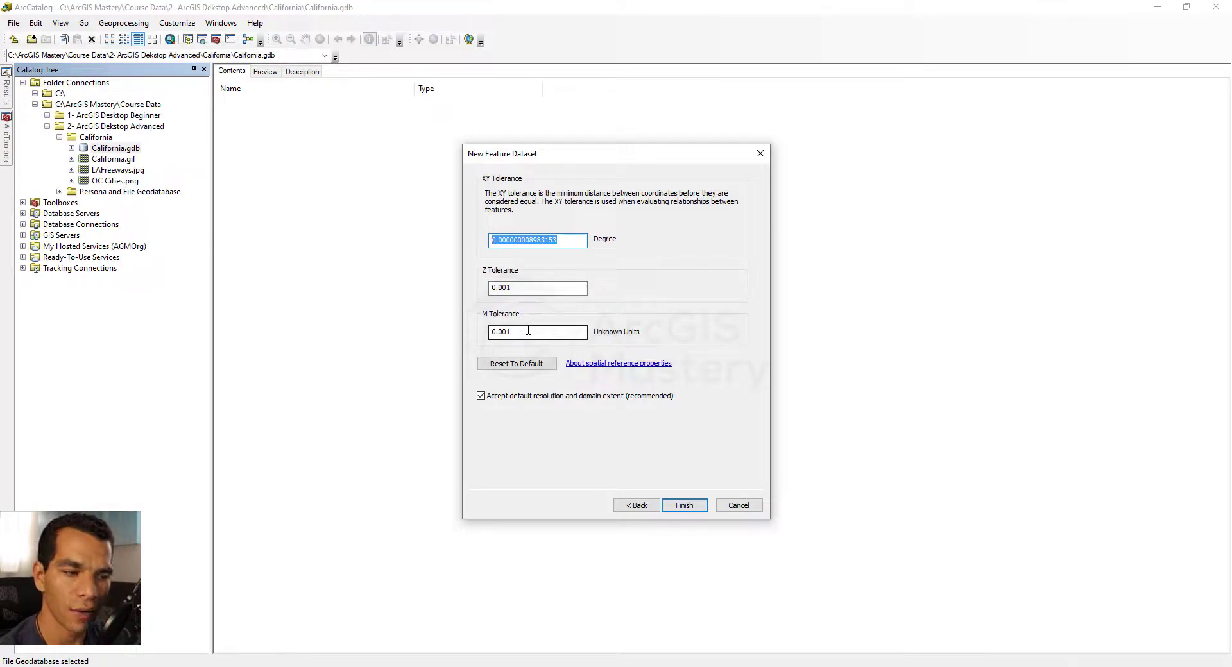
left_click(684, 507)
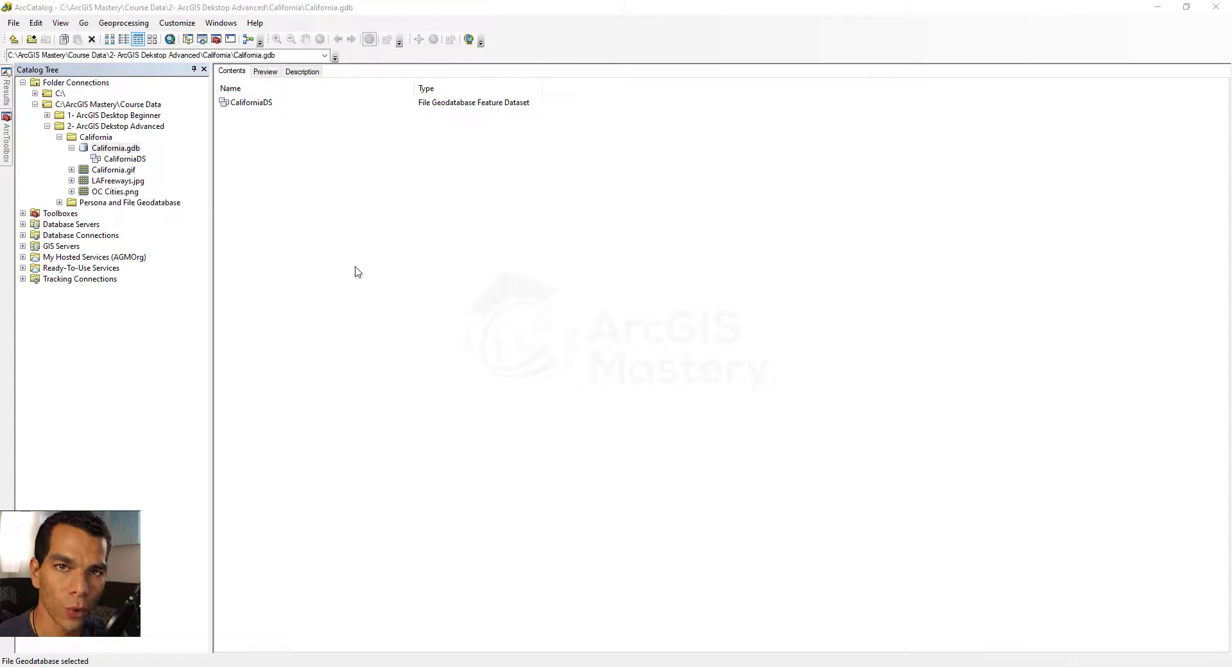
- Open the CaliforniaDS feature dataset
left_click(341, 266)
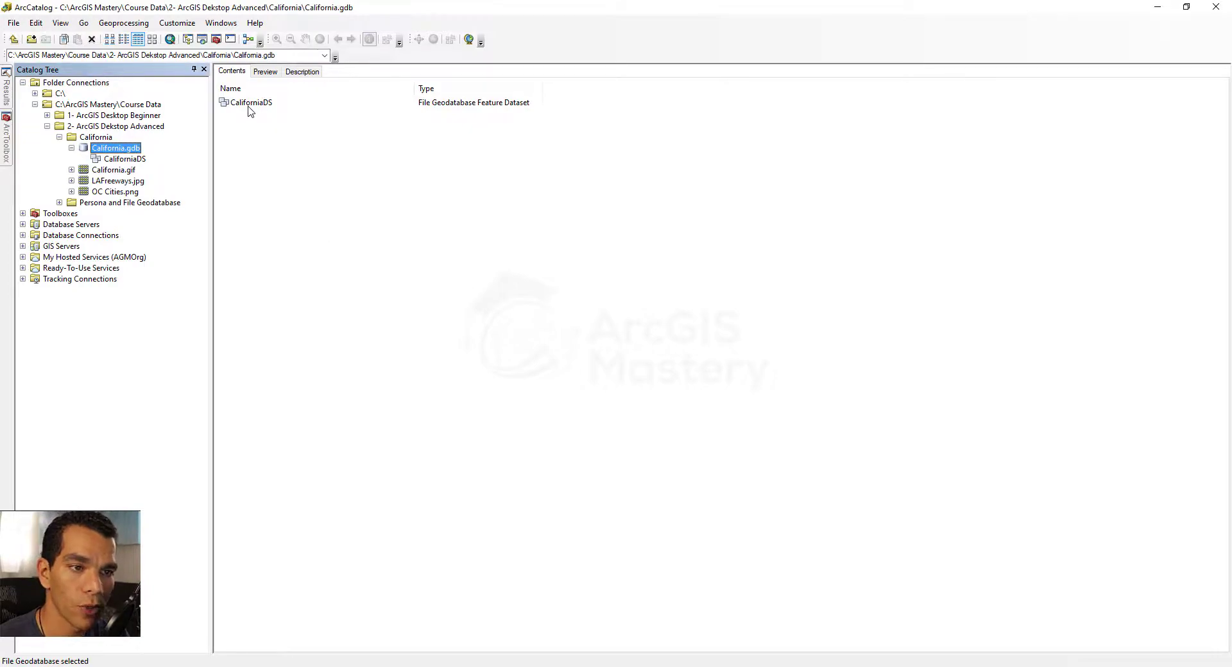
double_click(249, 106)
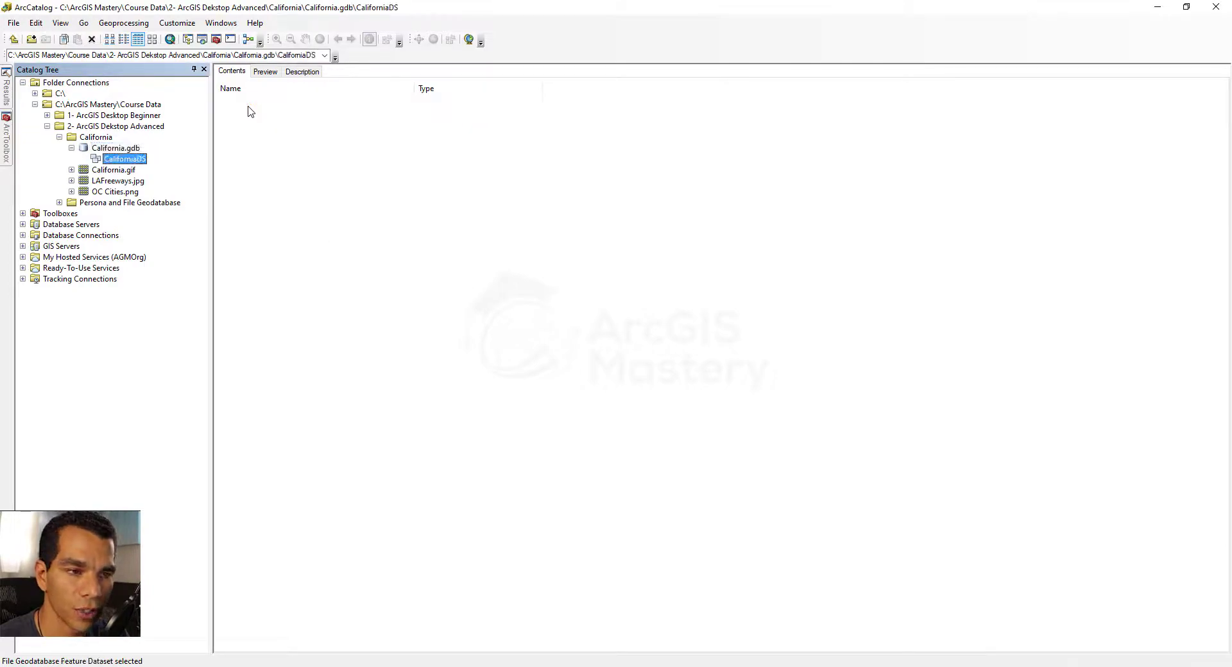
- Start a new feature class in the CaliforniaDS dataset with Cities as both its name and alias
right_click(281, 179)
mouse_move(320, 274)
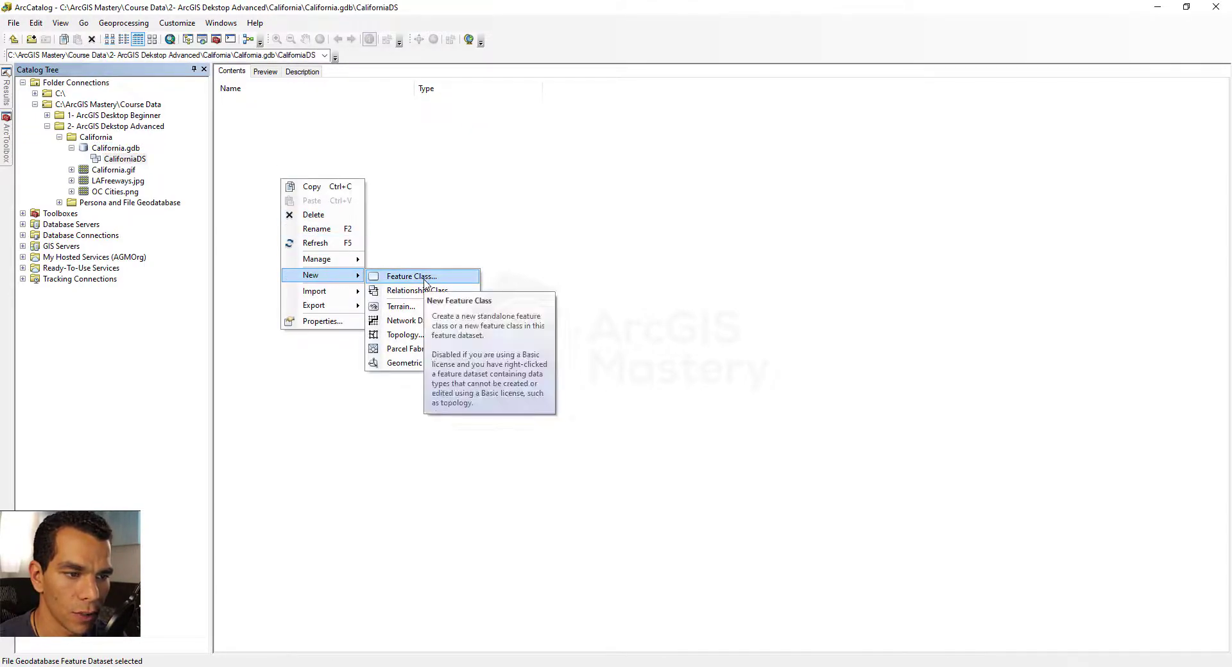
left_click(424, 282)
type("Cities")
key("Tab")
type("Cities")
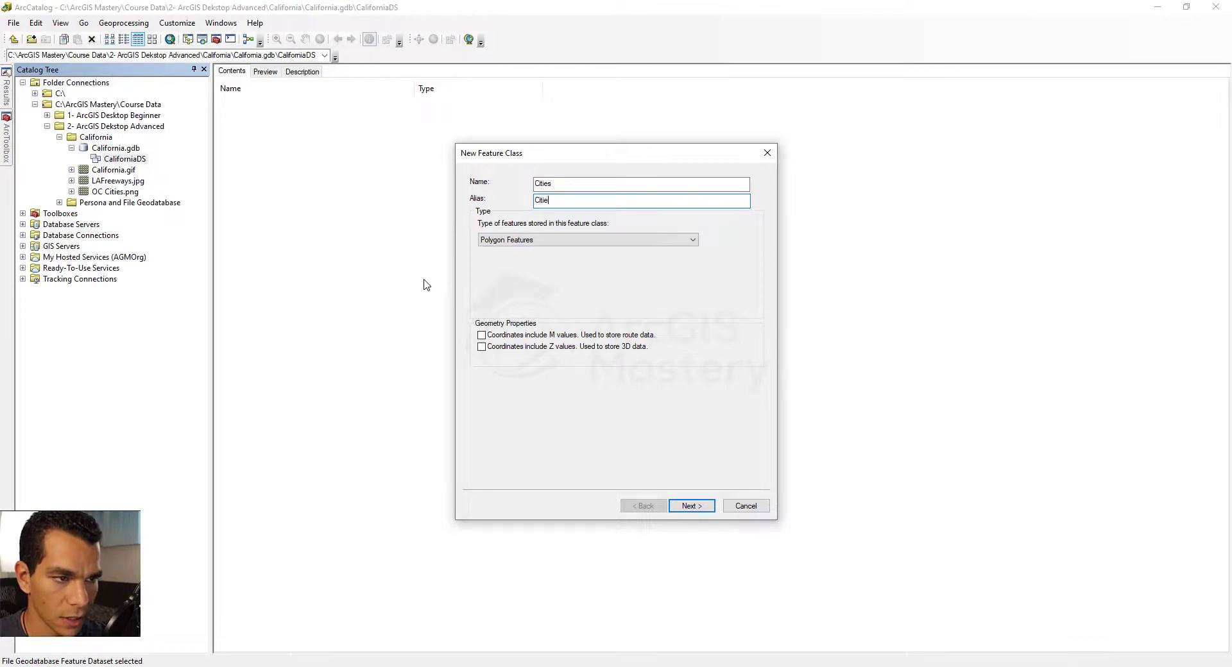
- Set the Cities feature class to store Point Features and keep the default storage configuration
left_click(541, 240)
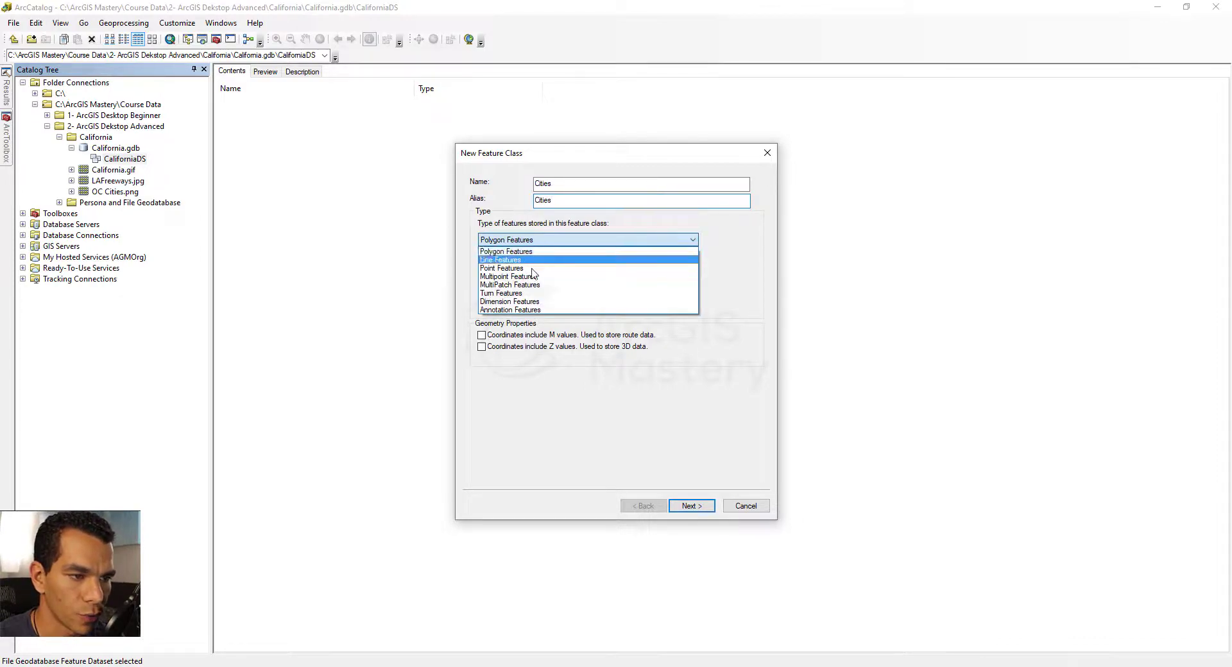
left_click(530, 276)
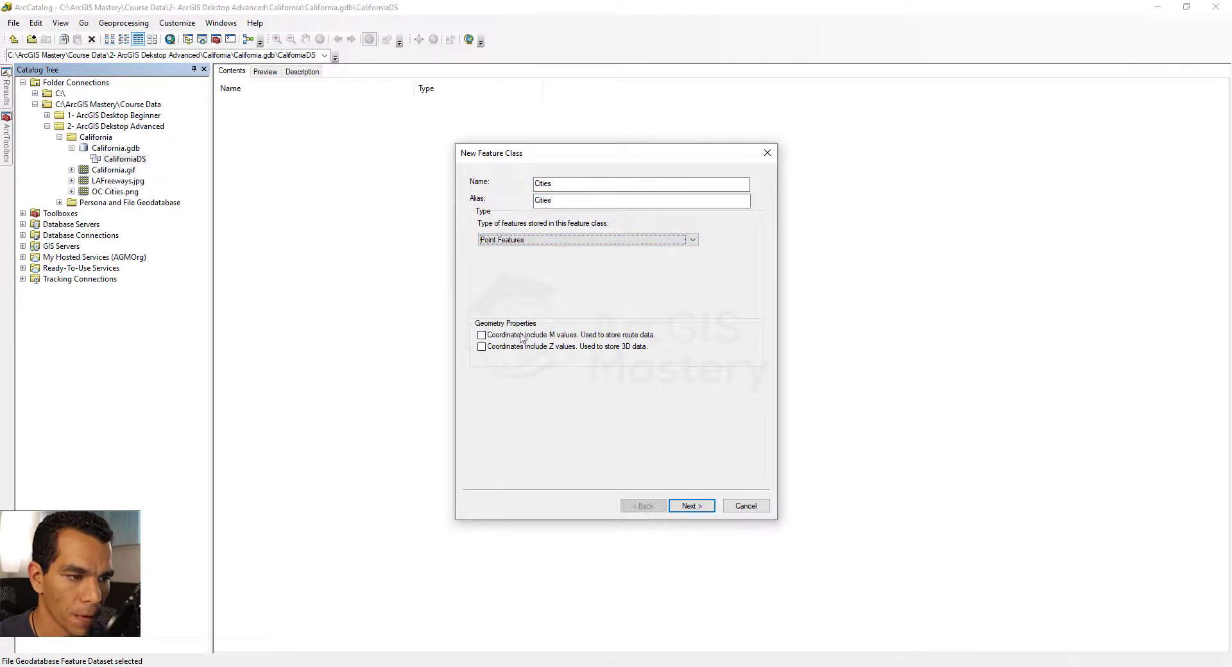
left_click(691, 507)
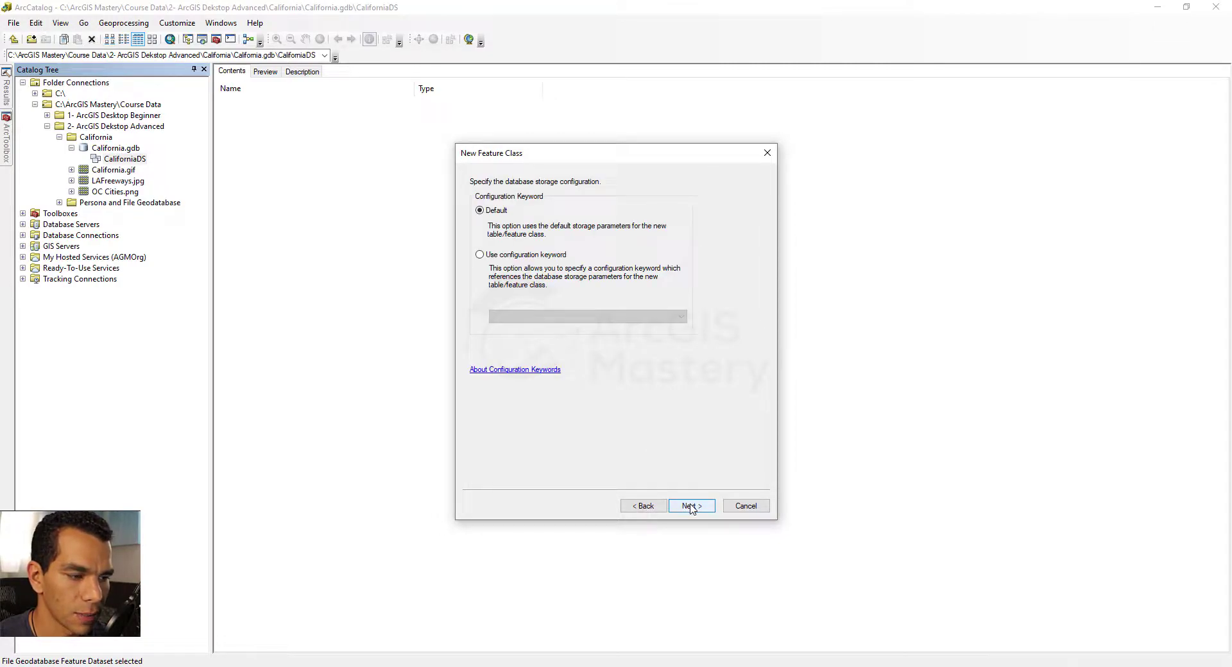
left_click(691, 508)
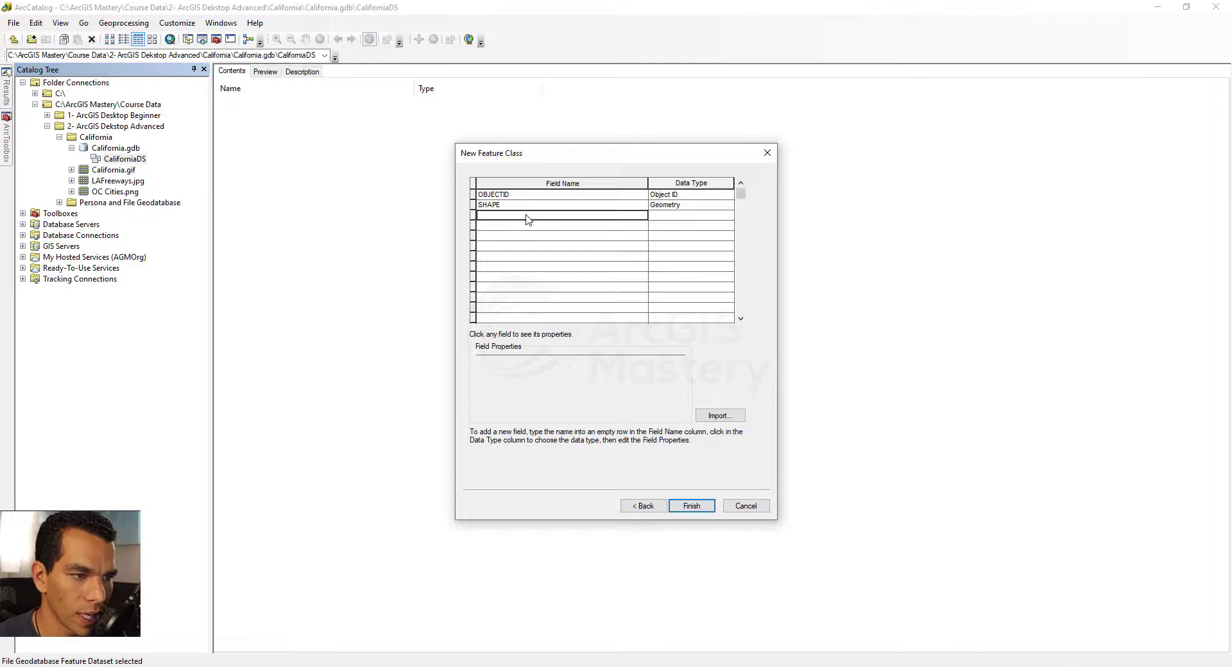
- Add a CityName field of type Text to the Cities feature class
left_click(527, 219)
type("CityName")
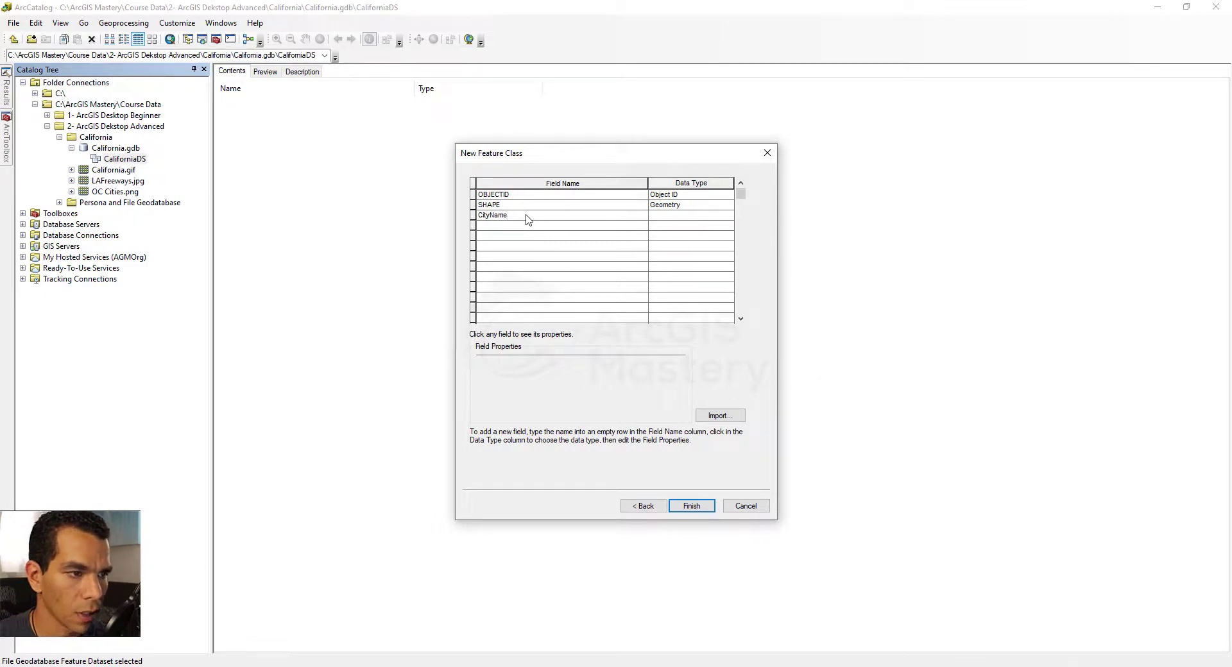
left_click(688, 217)
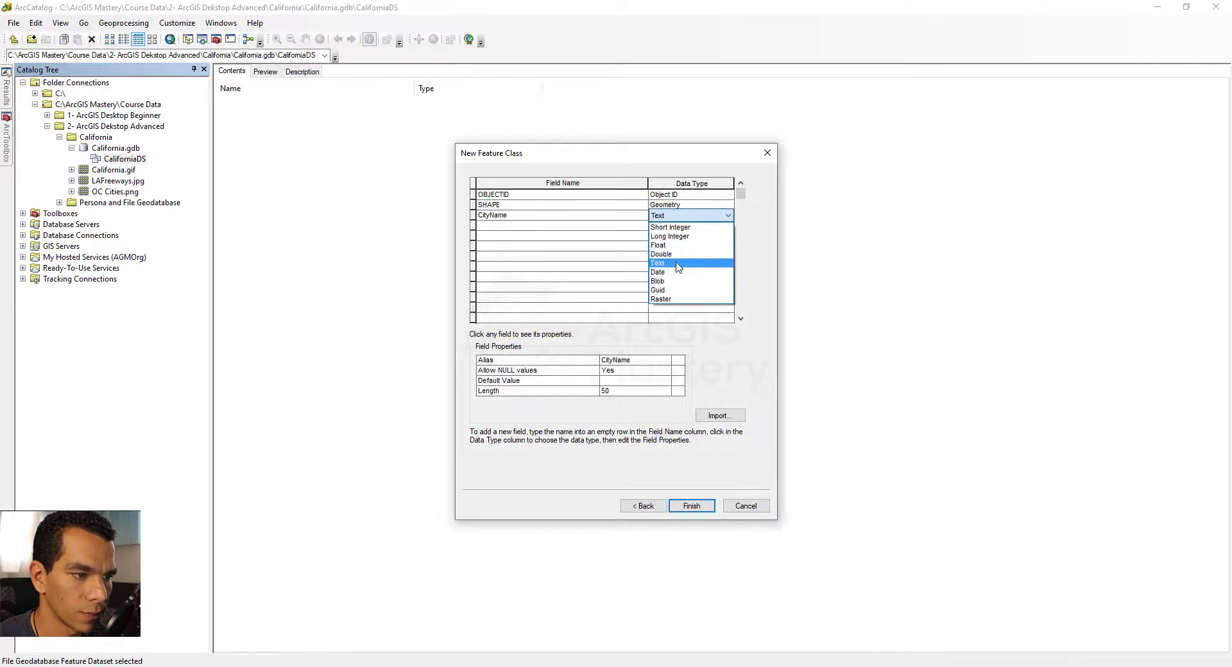
- Add Lat and Long fields to the Cities feature class, both with the Double data type
left_click(599, 228)
type("Lat")
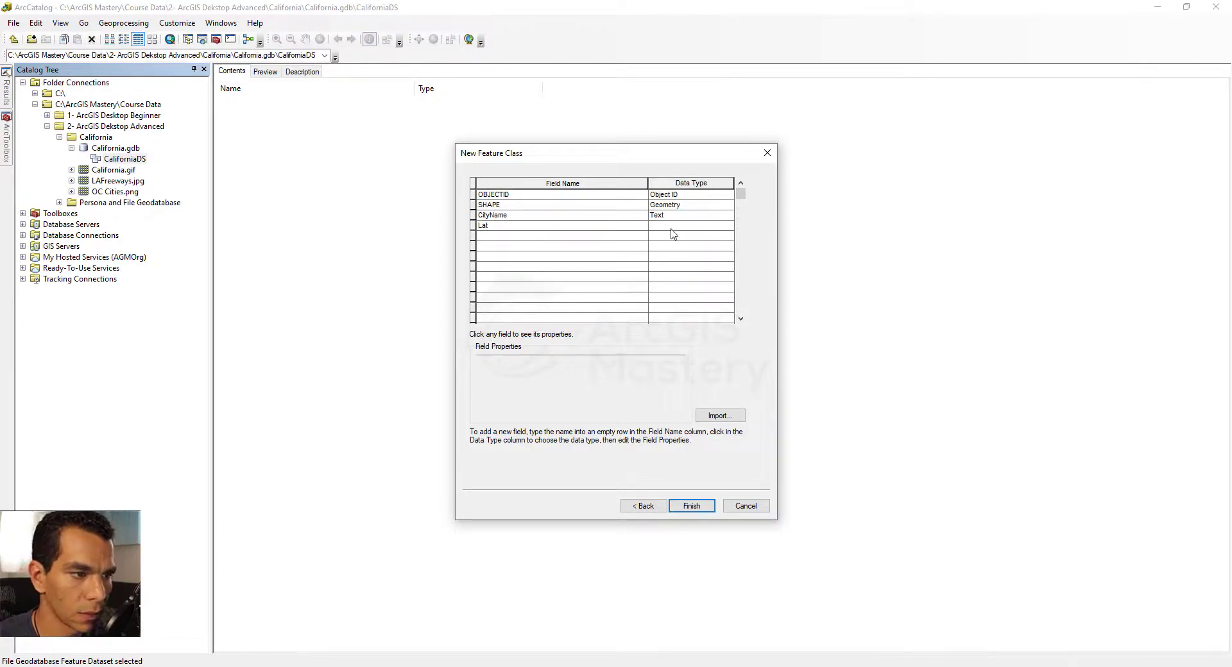
left_click(683, 229)
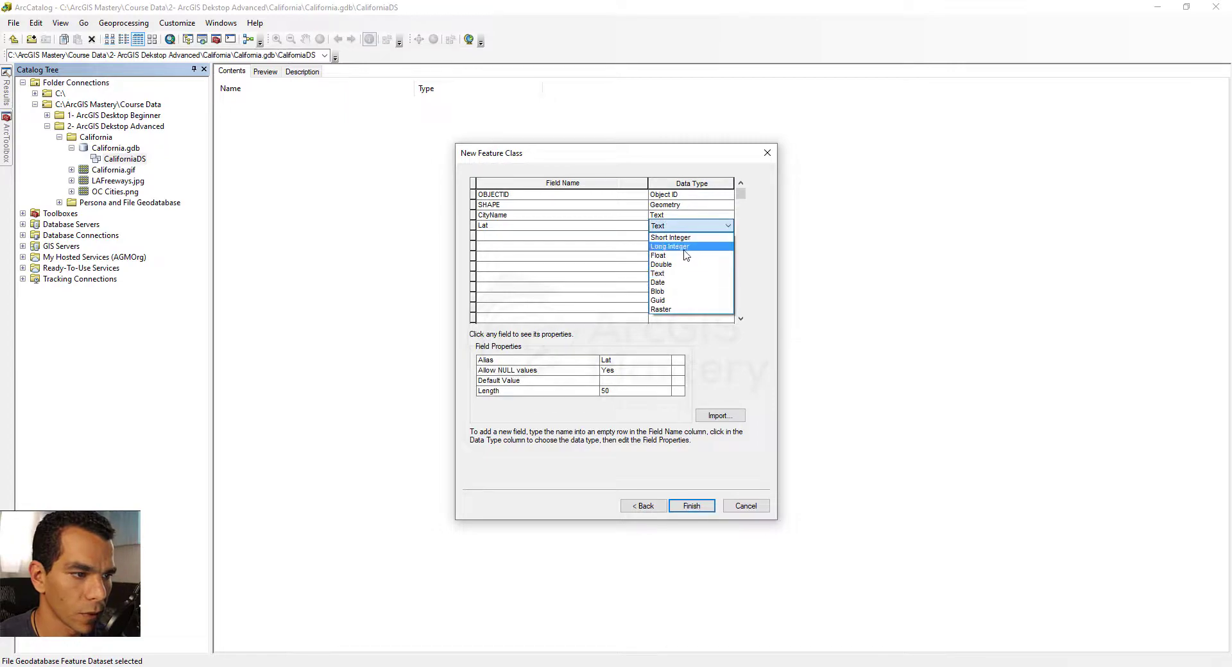
left_click(678, 265)
left_click(504, 239)
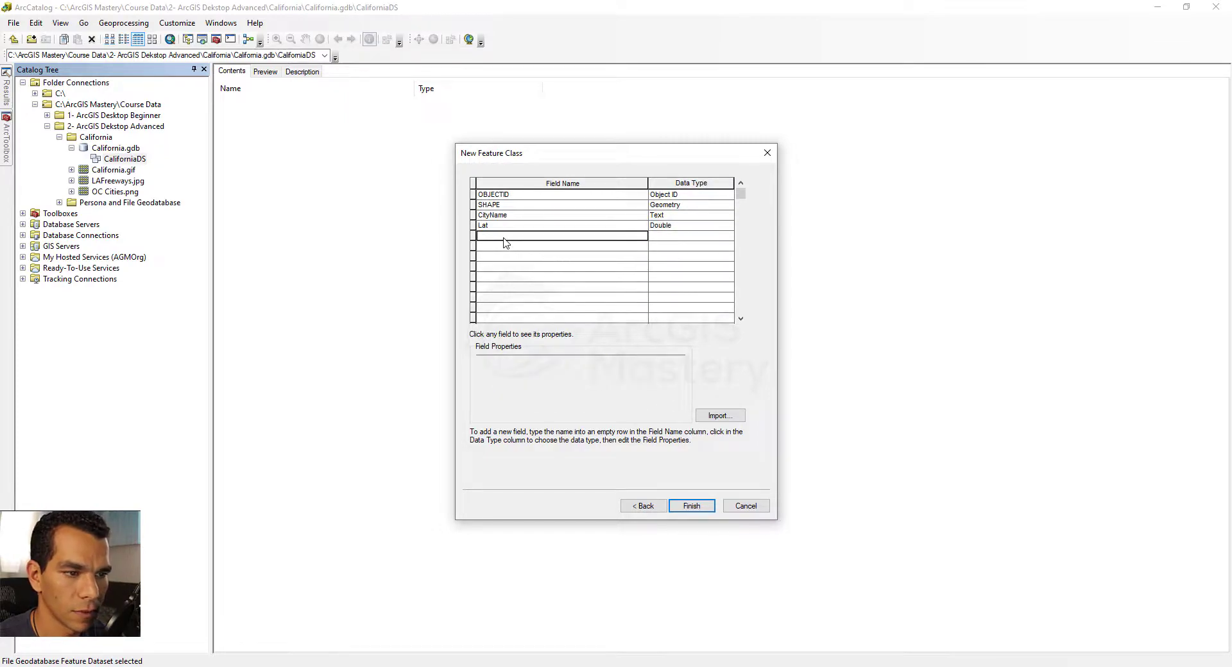
type("Long")
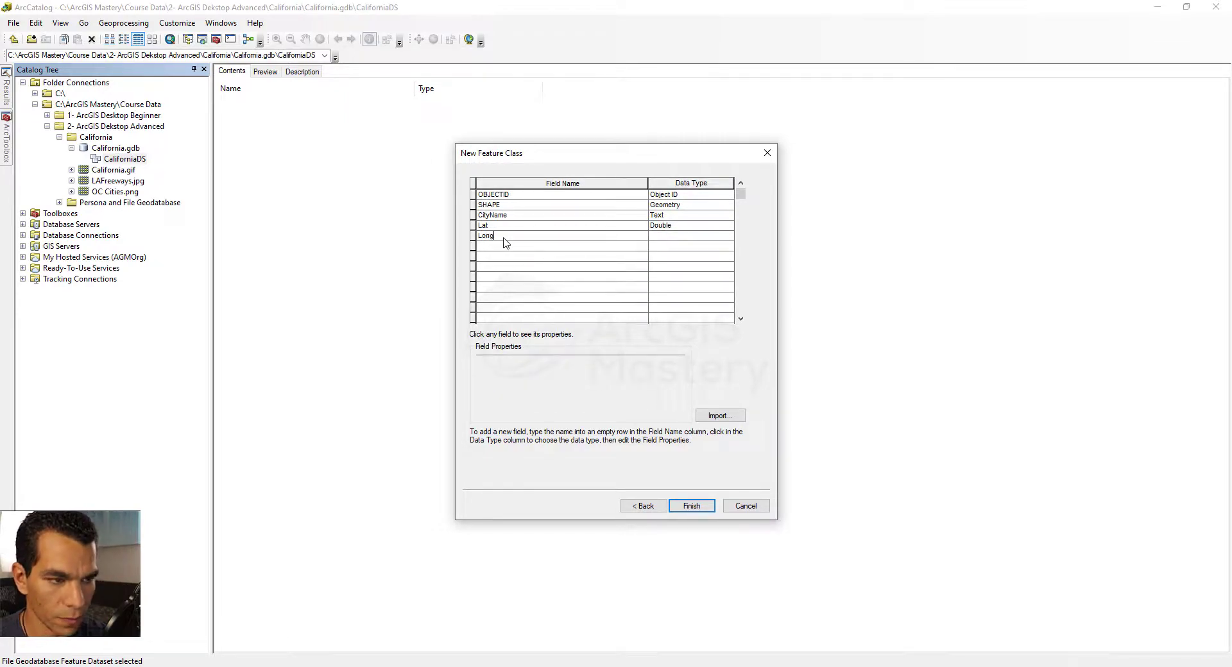
left_click(684, 237)
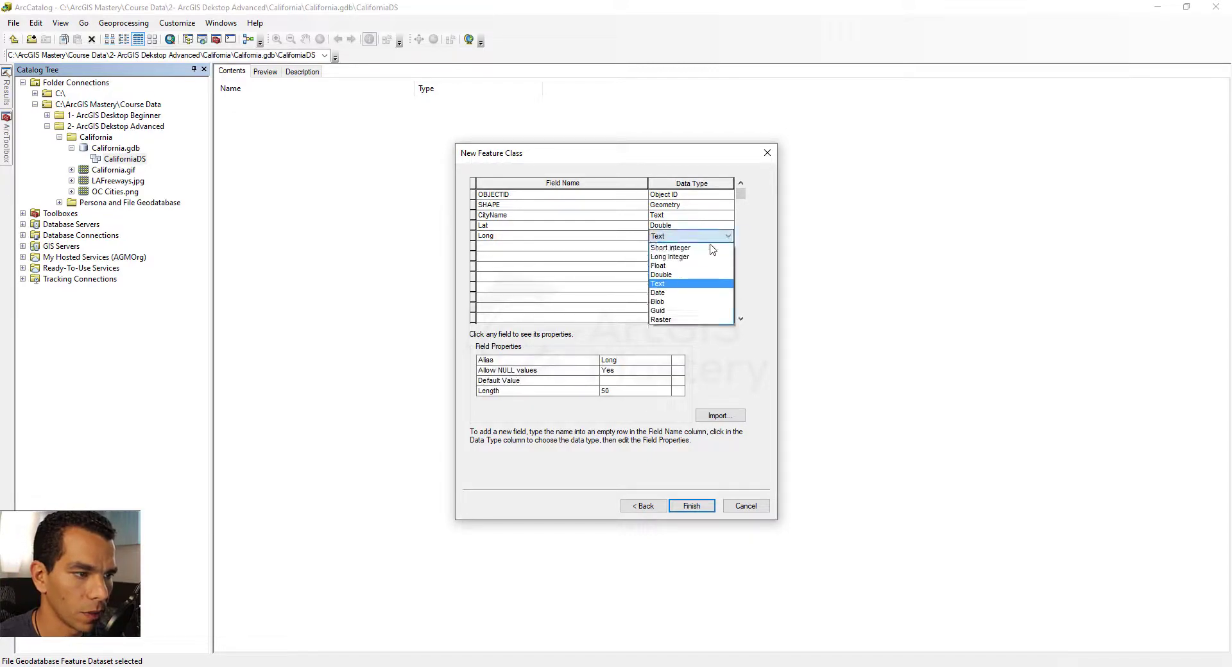
left_click(669, 276)
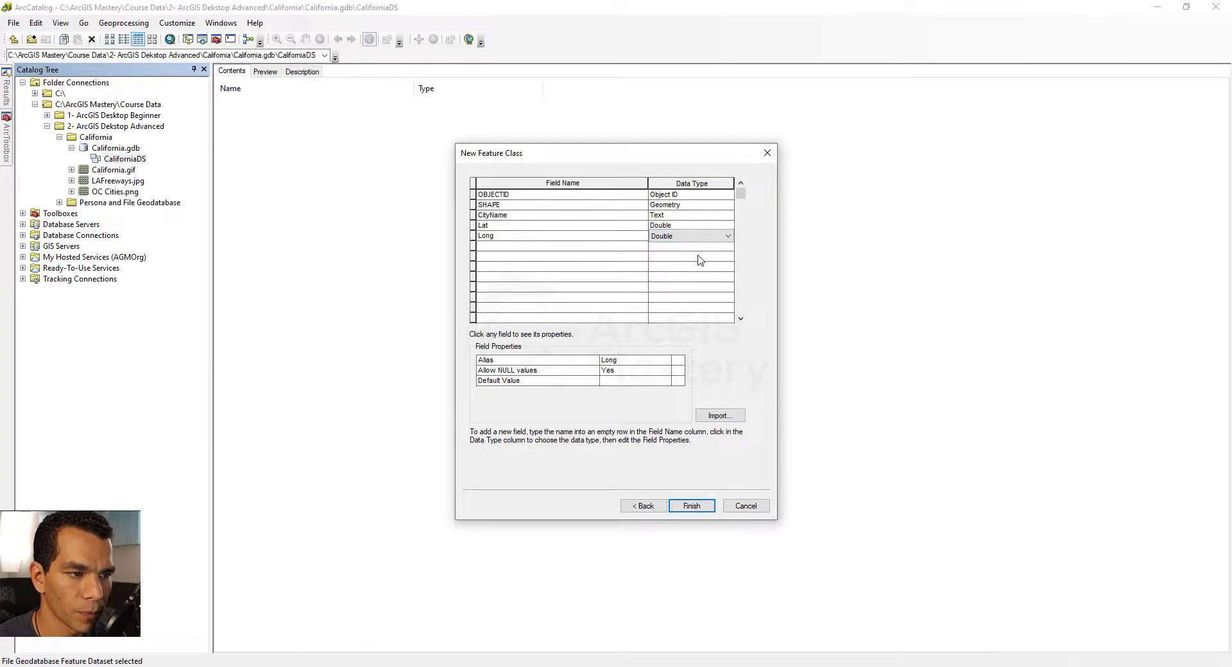
- Add a field named GUID with the Guid data type to the Cities feature class
left_click(727, 236)
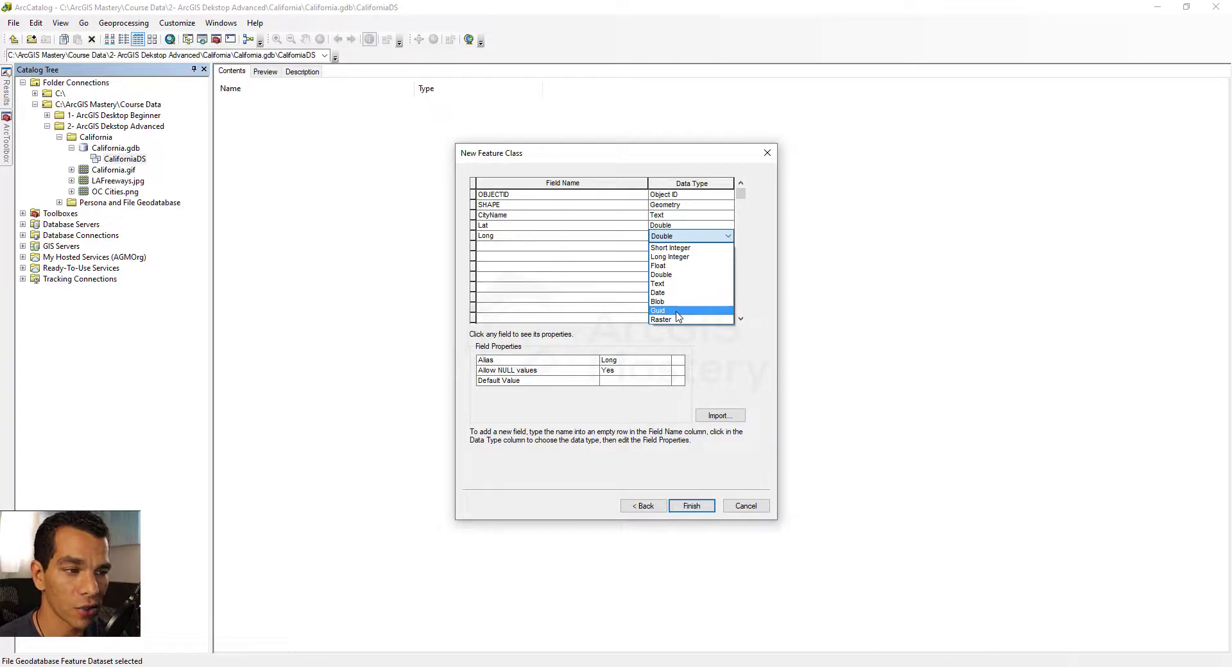
left_click(538, 249)
type("GUIS")
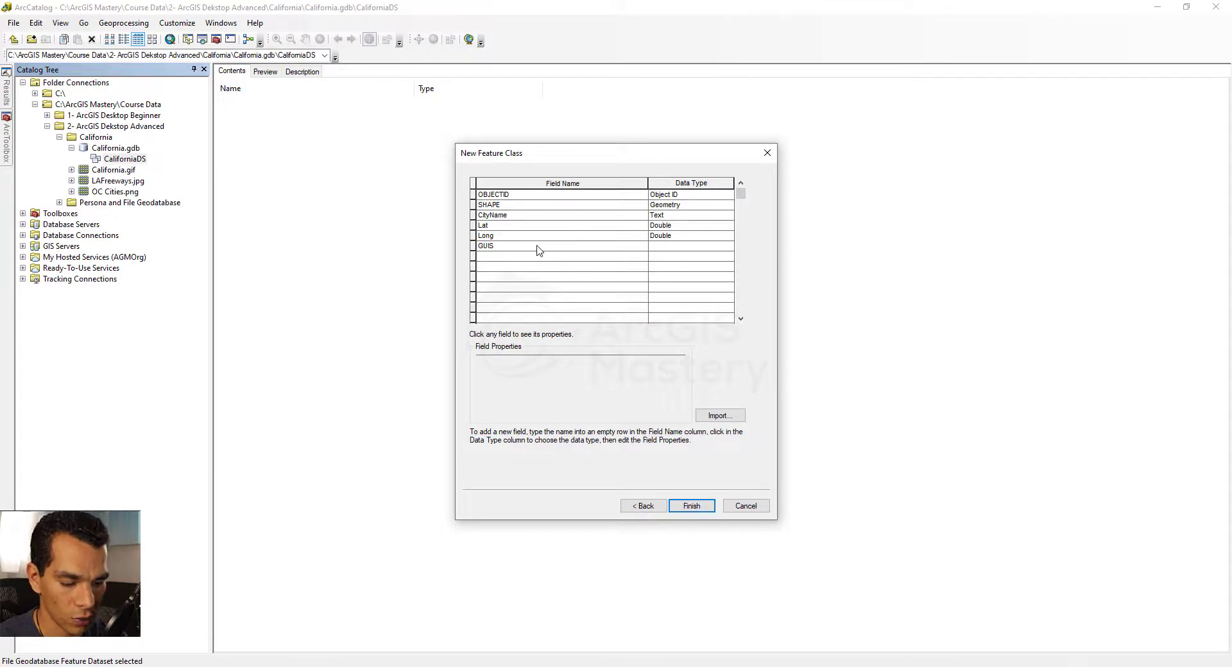
key("BackSpace")
type("D")
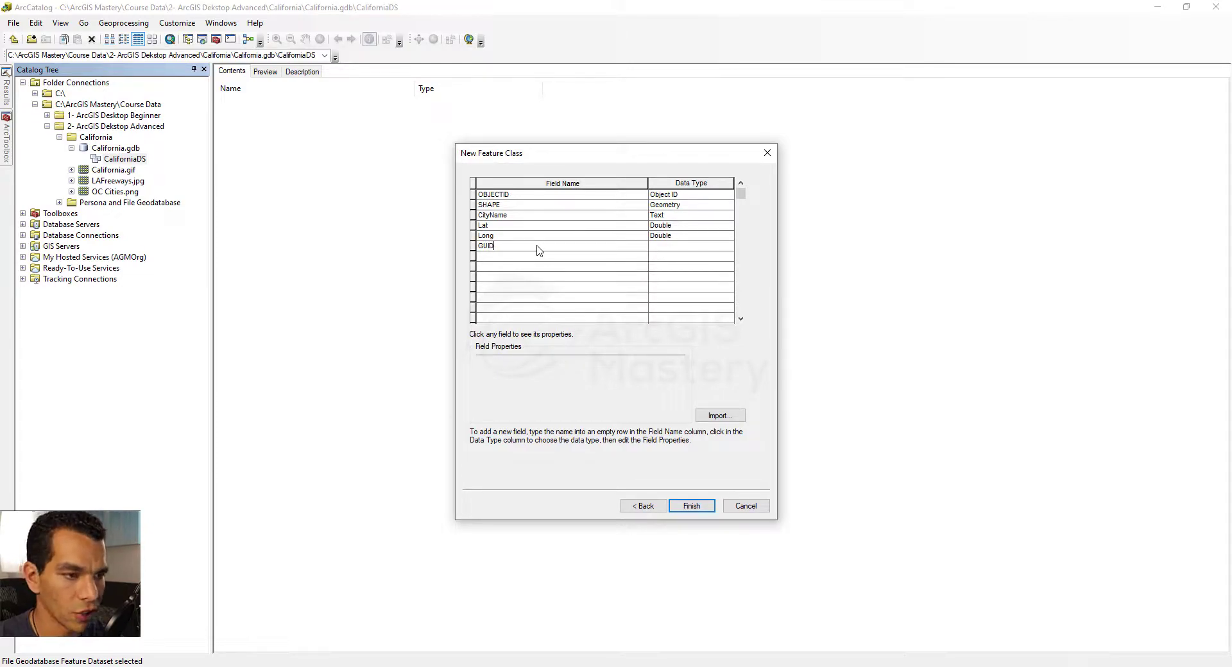
left_click(728, 250)
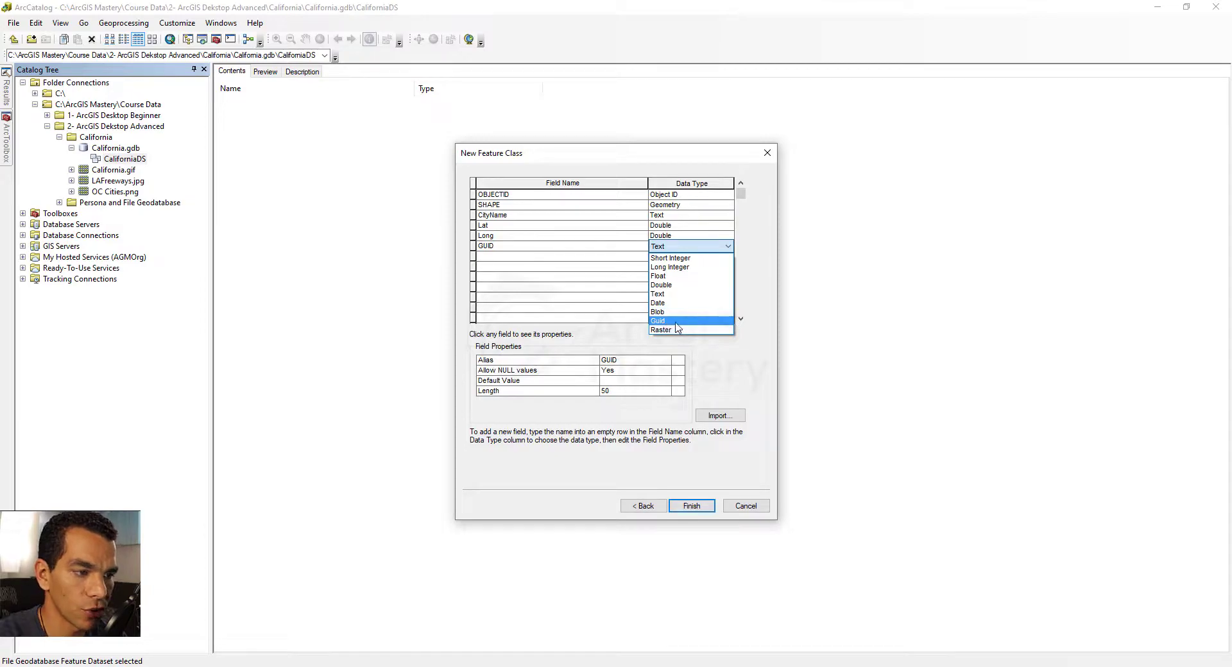
left_click(677, 321)
- Look over the data types available for another field, leave that row empty and finish creating the Cities feature class
left_click(690, 256)
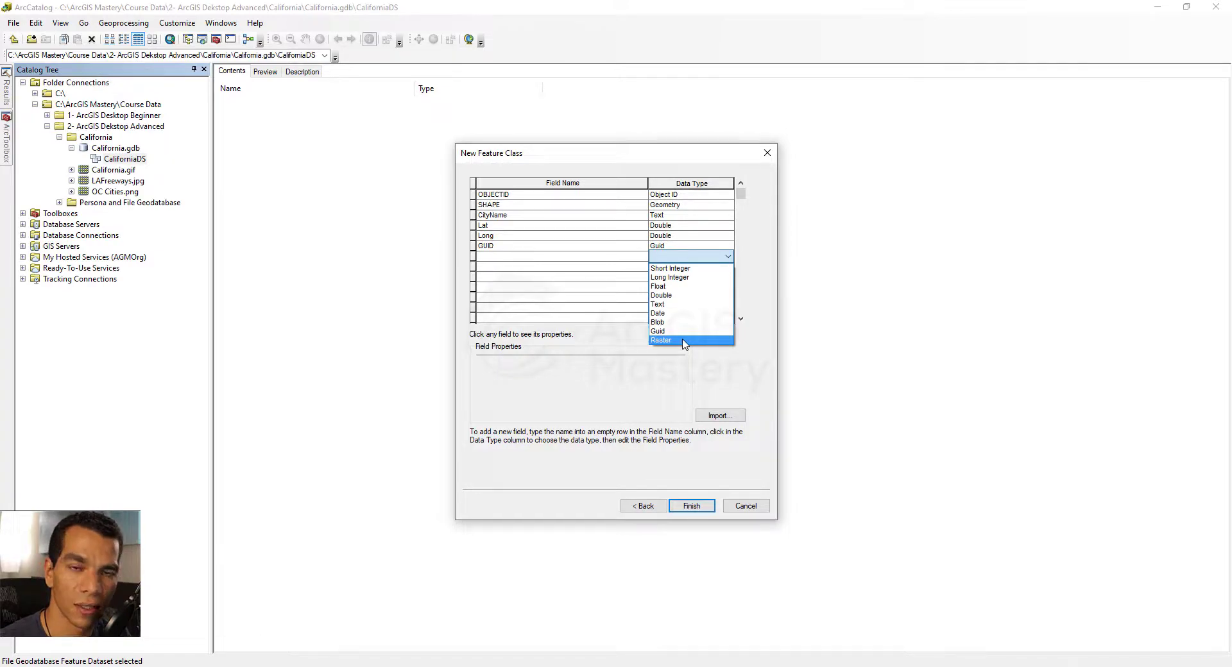
left_click(616, 352)
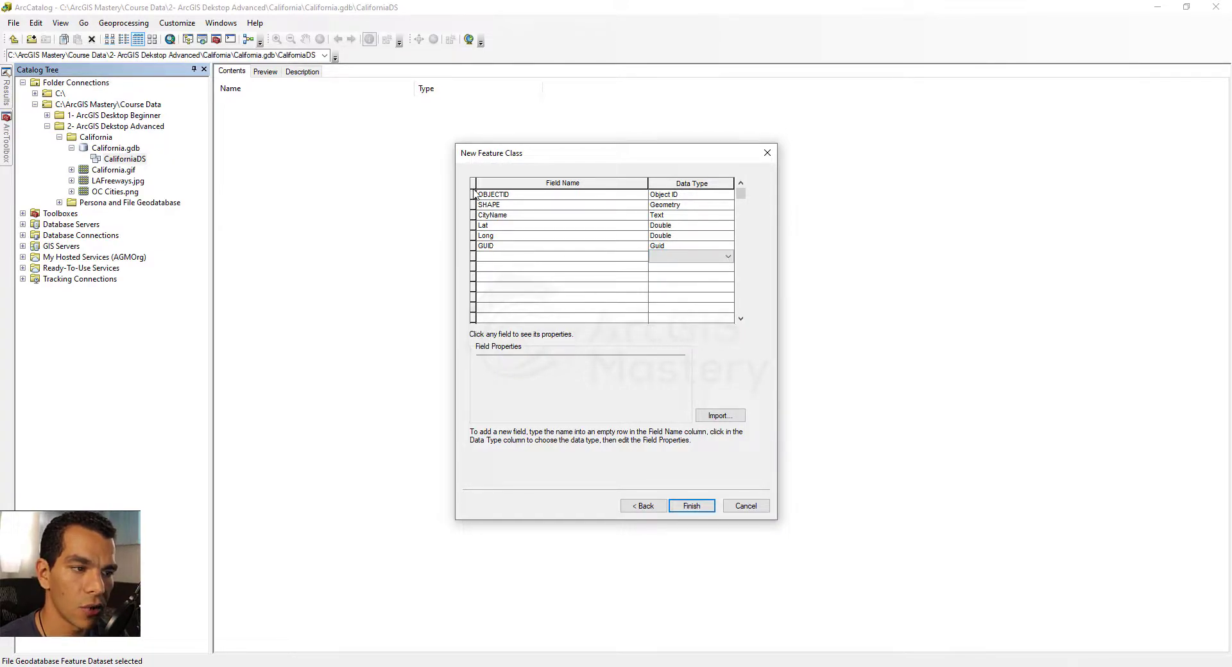
left_click(692, 506)
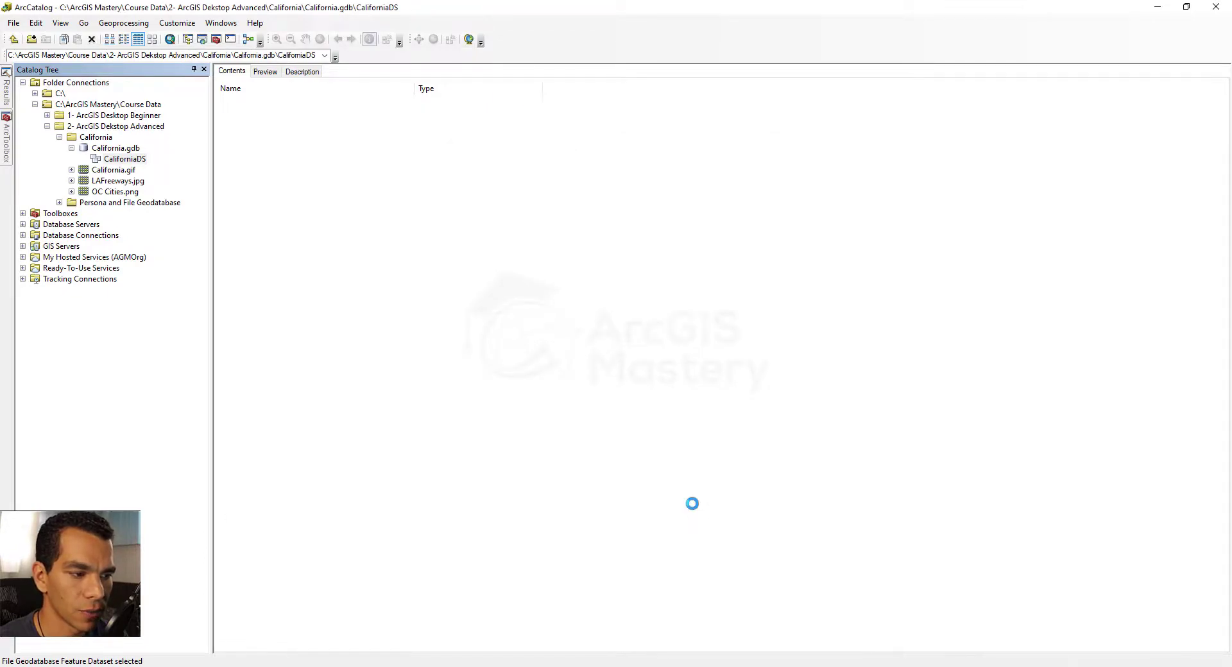
- Start another feature class in the CaliforniaDS dataset with Freeways as both its name and alias
right_click(289, 152)
mouse_move(346, 247)
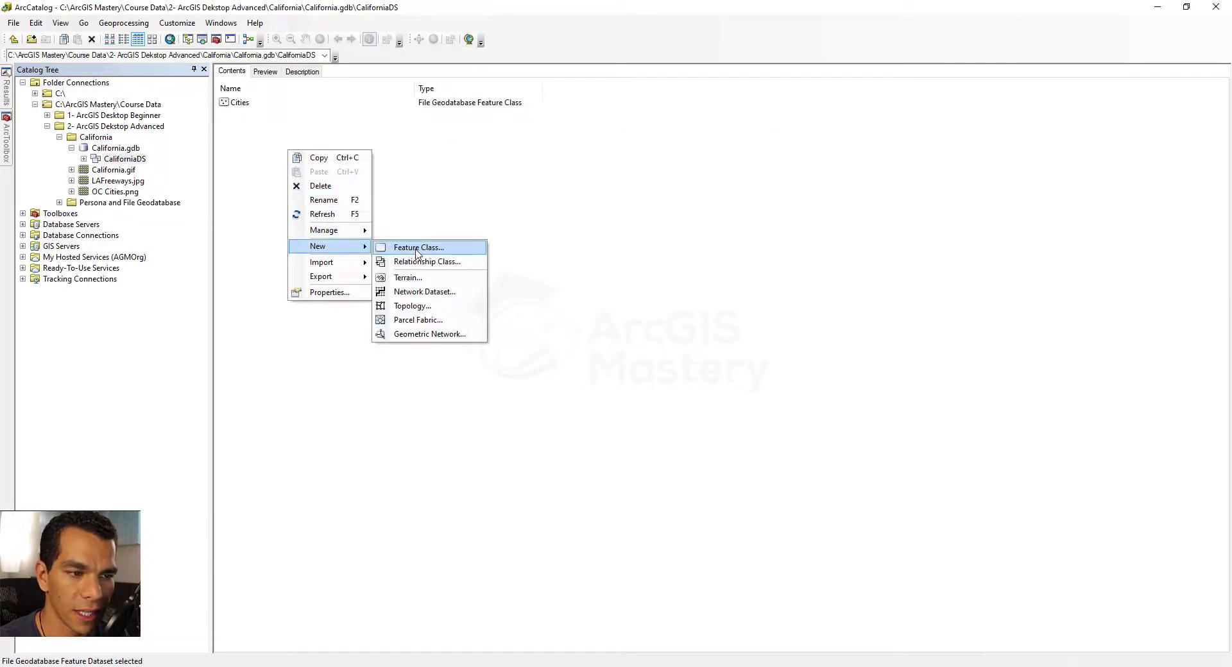
left_click(420, 250)
type("Freeways")
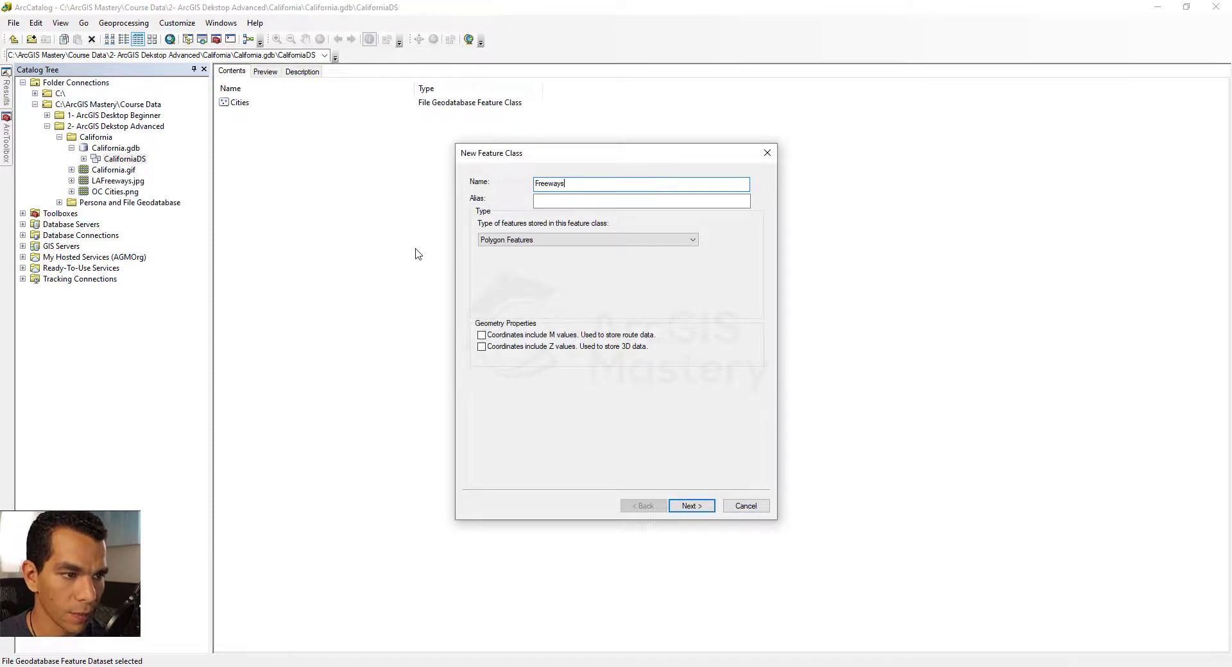
key("ctrl+a")
key("ctrl+c")
key("Tab")
key("ctrl+v")
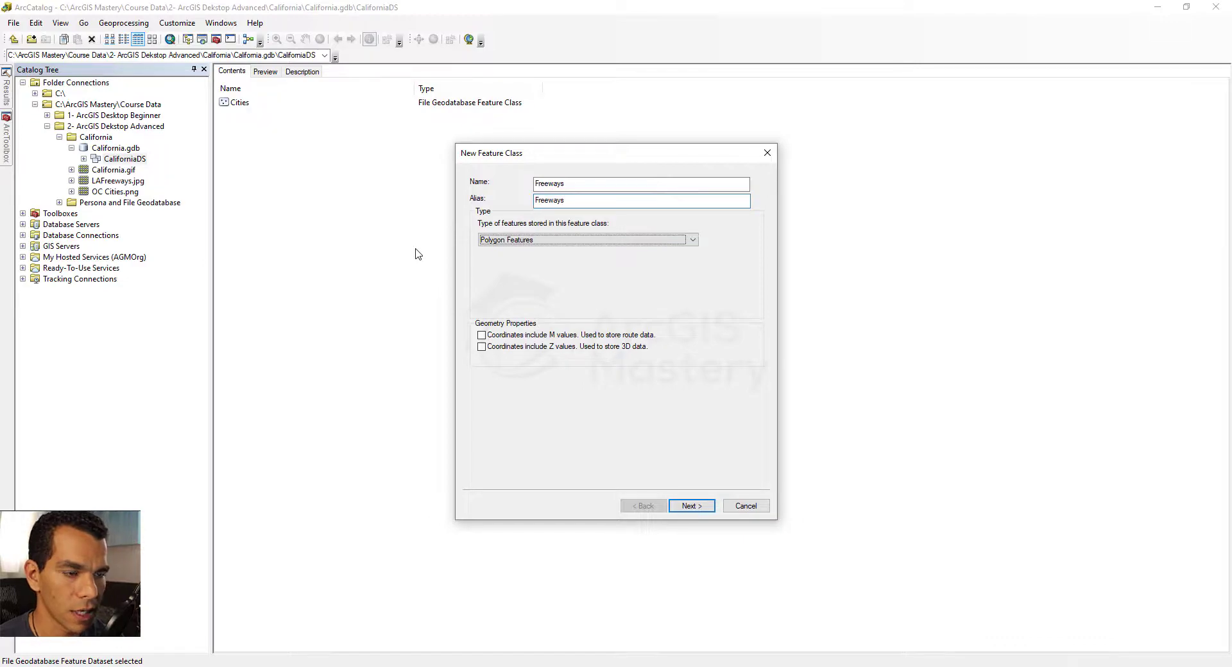
- Set the Freeways feature class to store Line Features and keep the default storage configuration
left_click(542, 240)
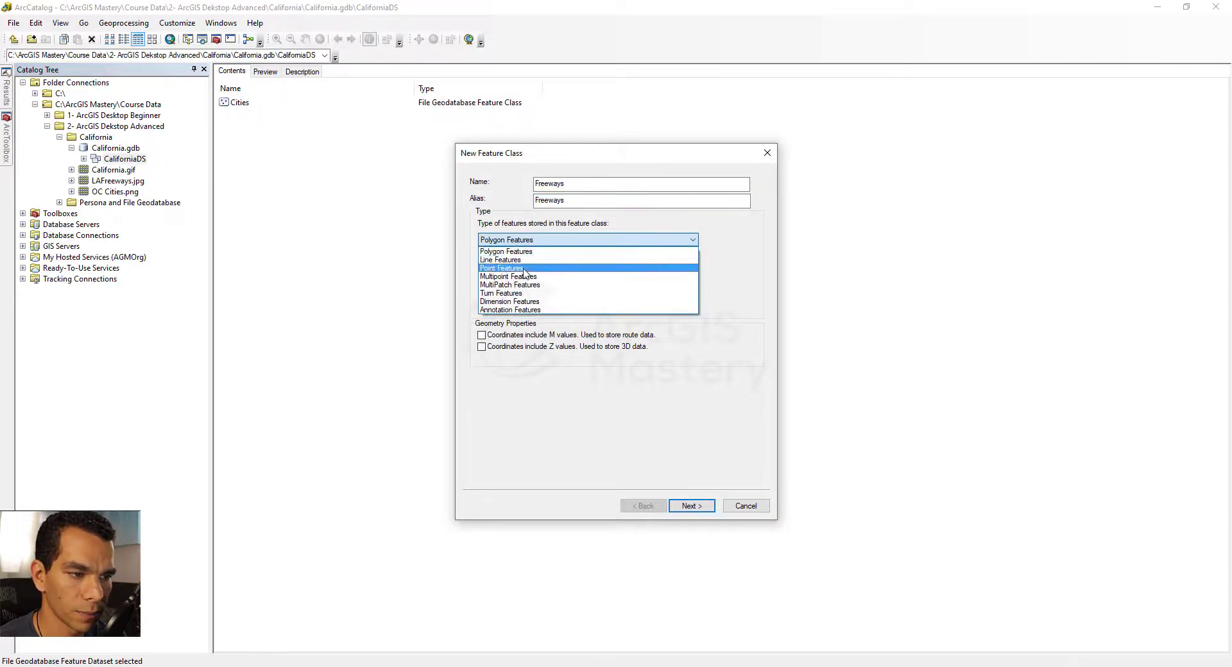
left_click(513, 260)
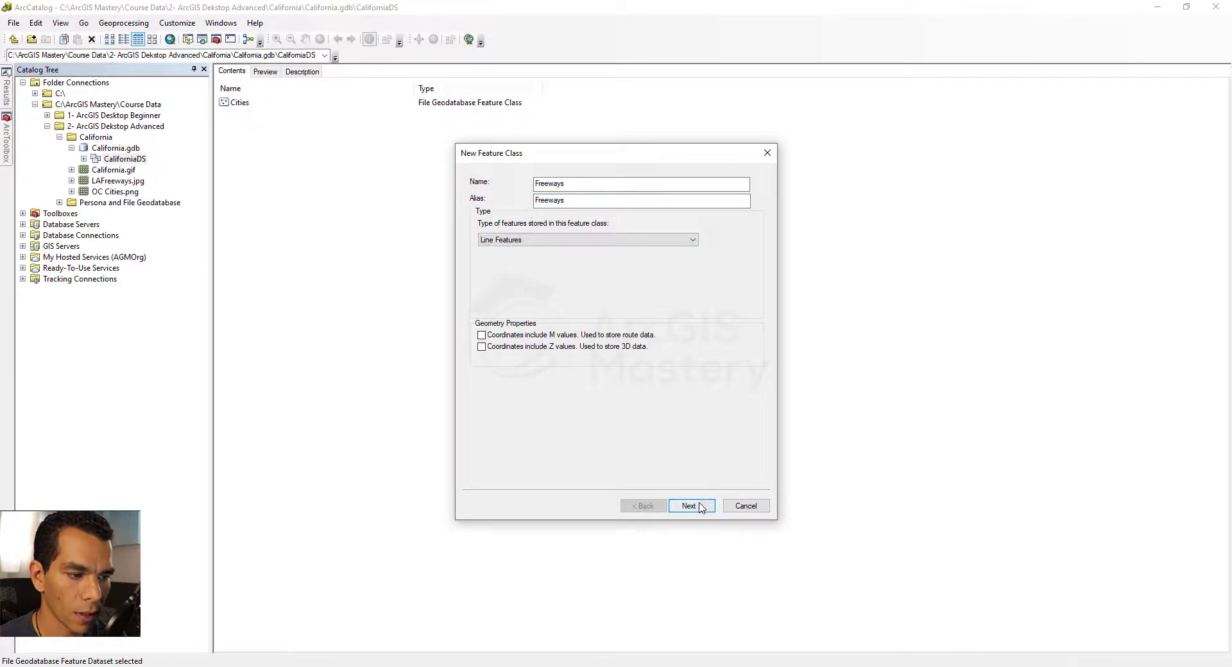
left_click(693, 506)
left_click(692, 505)
- Add a FreewayID field of type Text to the Freeways feature class
left_click(509, 215)
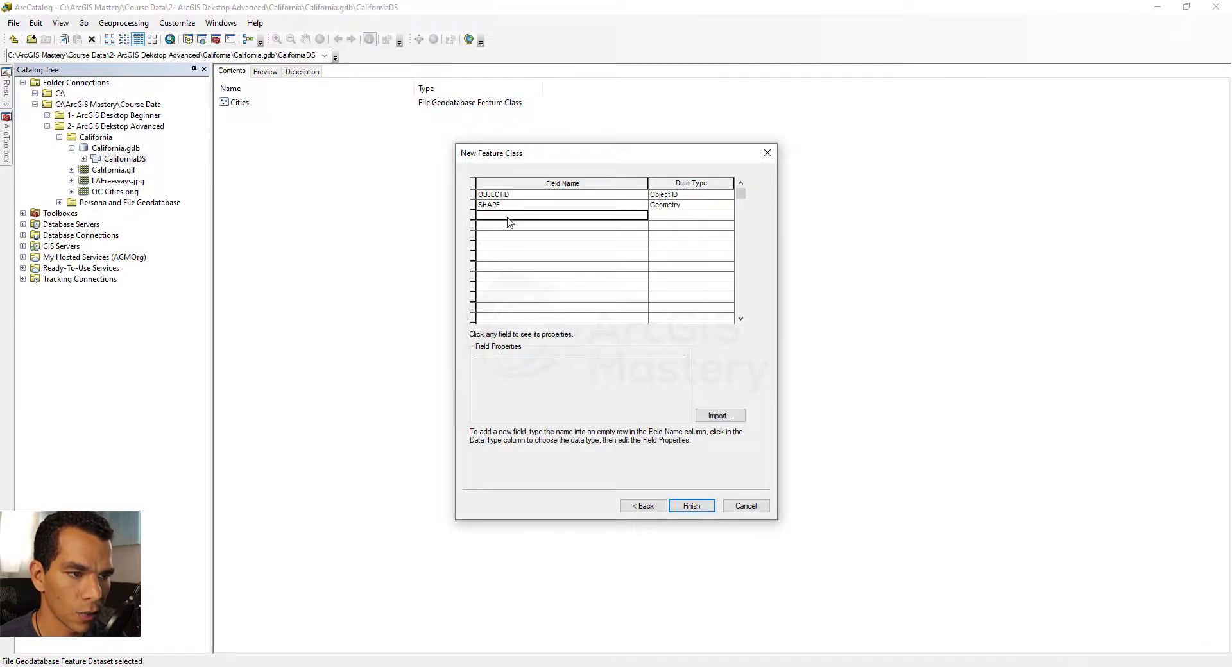
type("Free")
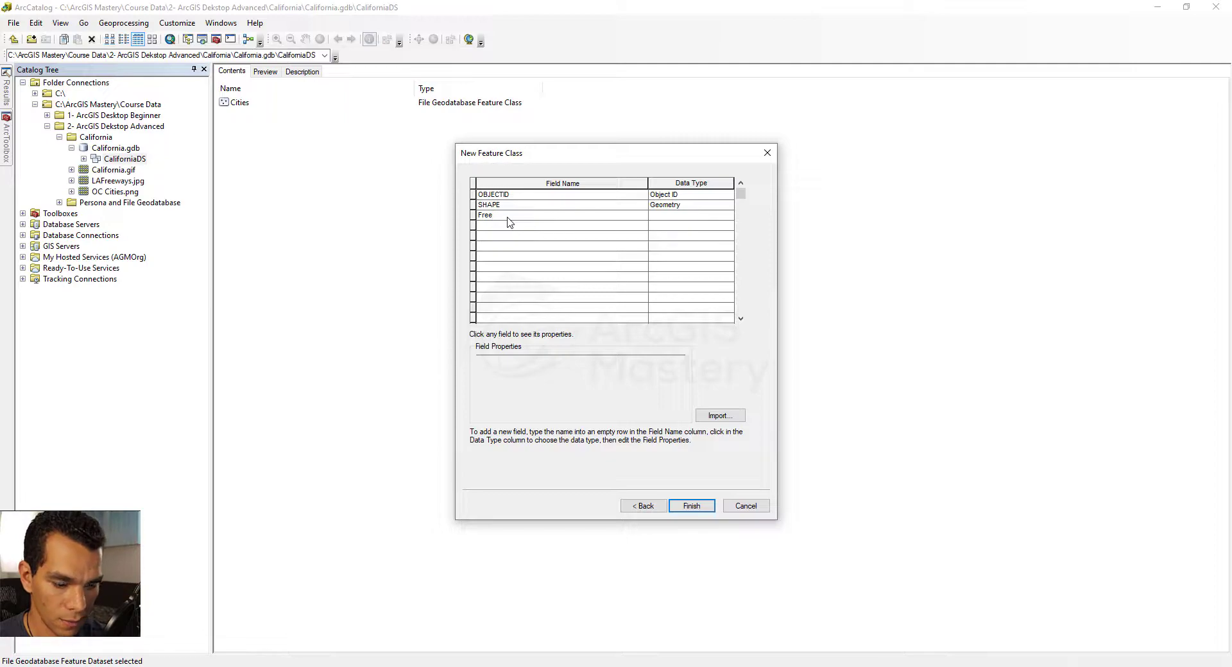
type("way")
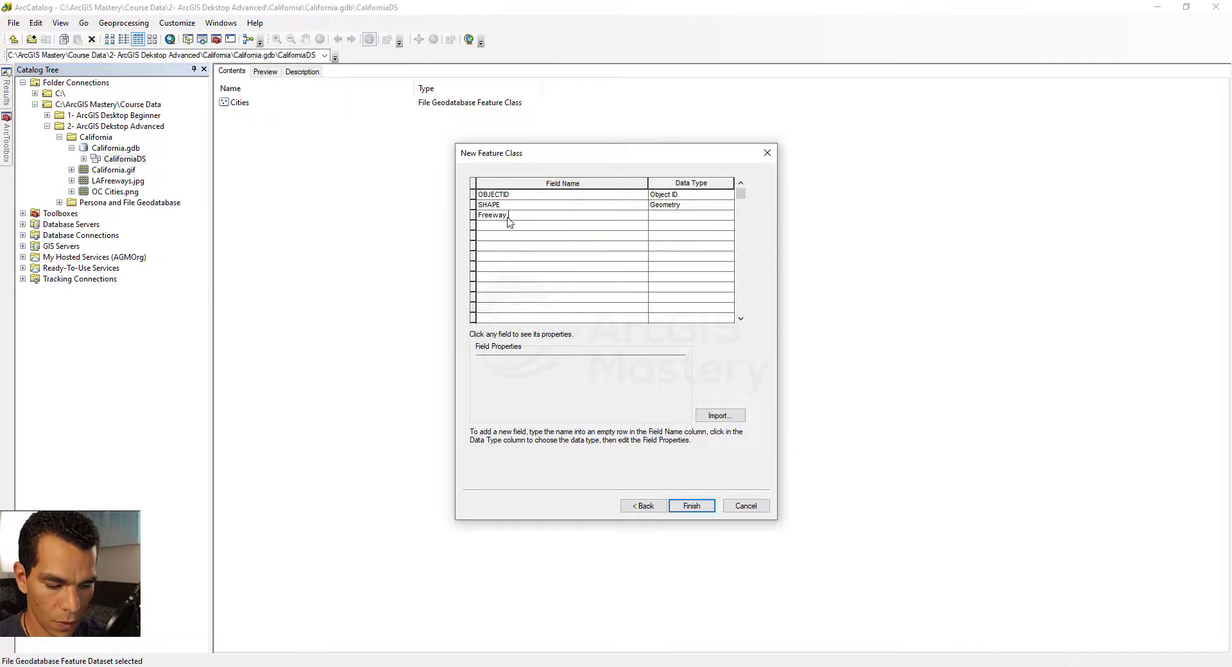
type("ID")
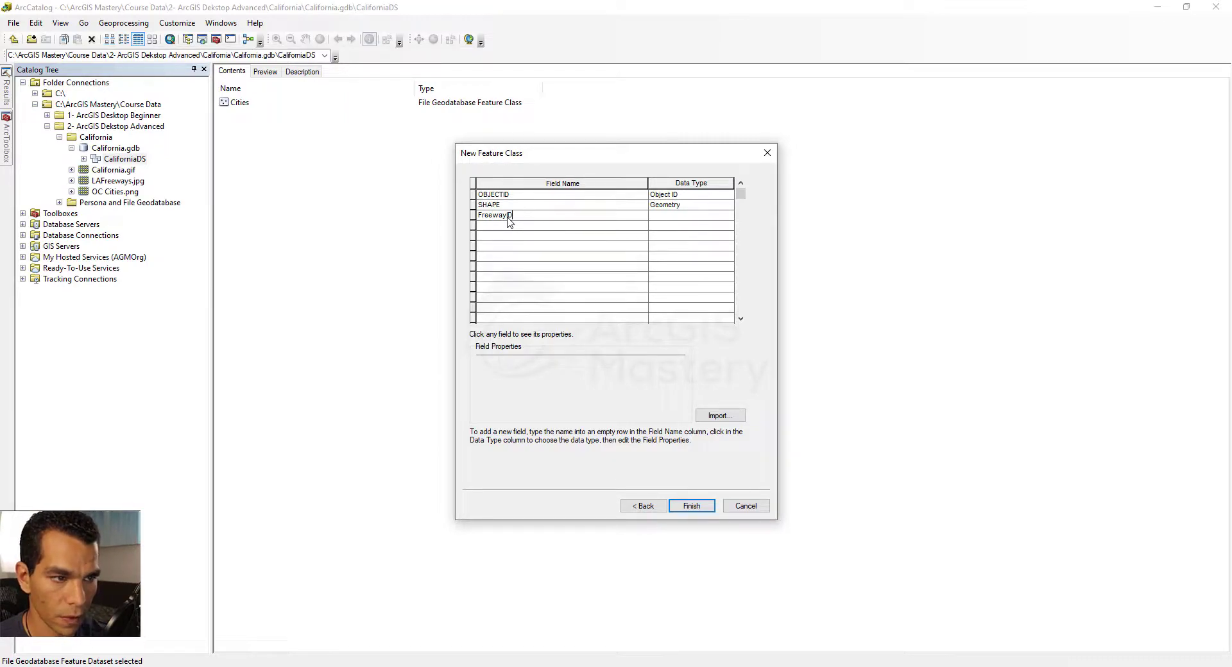
- Add a Length field with the Double data type to the Freeways feature class
left_click(517, 226)
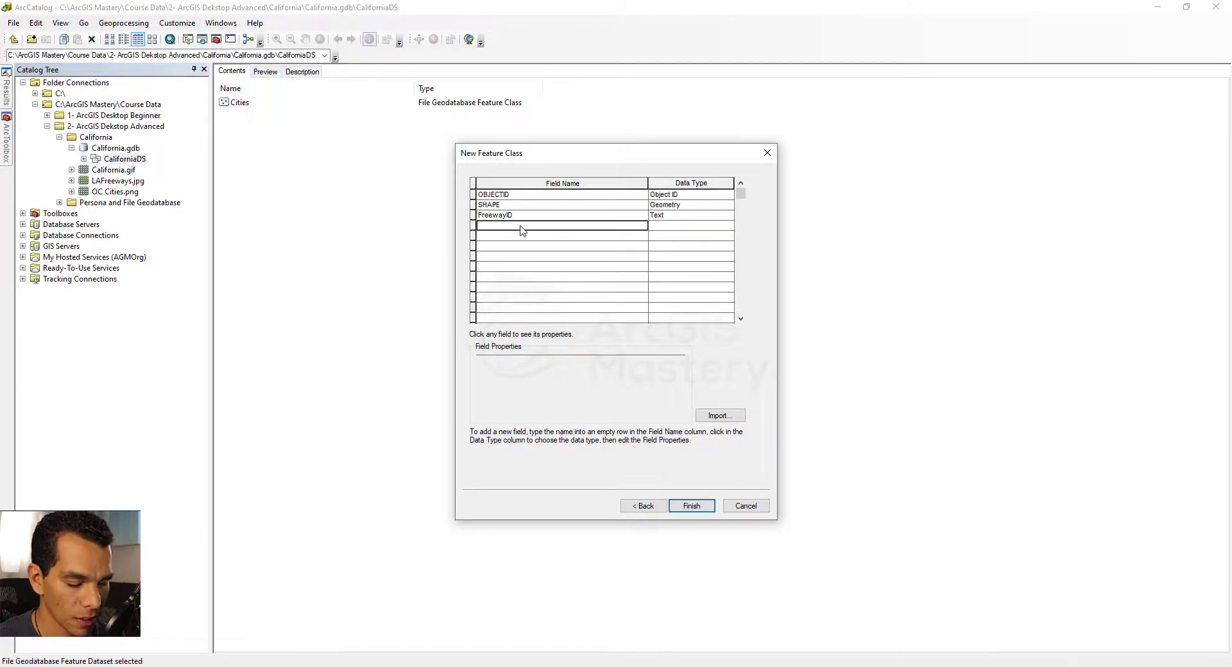
type("Length")
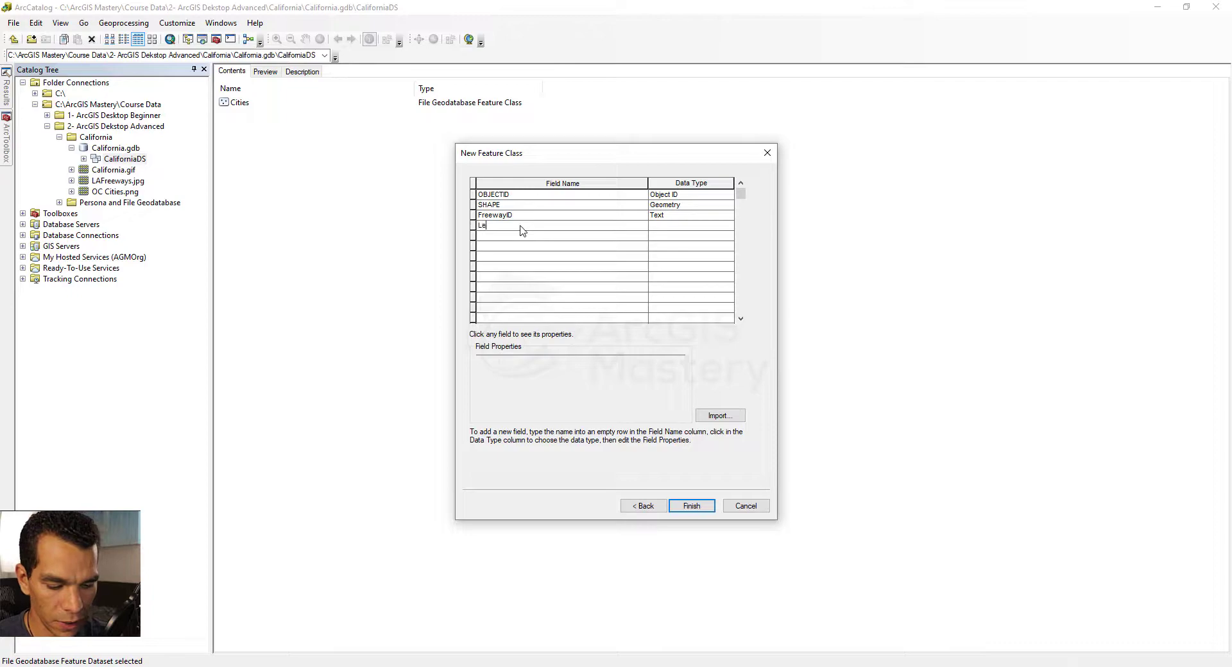
left_click(675, 228)
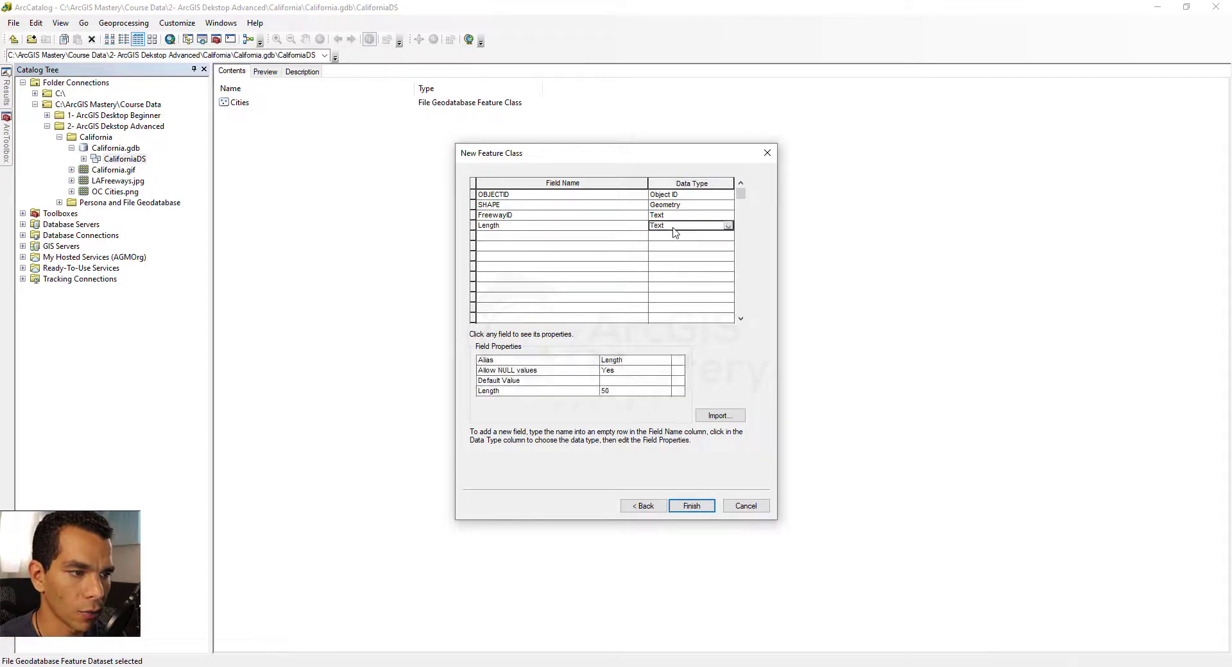
left_click(676, 228)
left_click(676, 264)
- Add a GUID field with the Guid data type and finish creating the Freeways feature class
type("GUID")
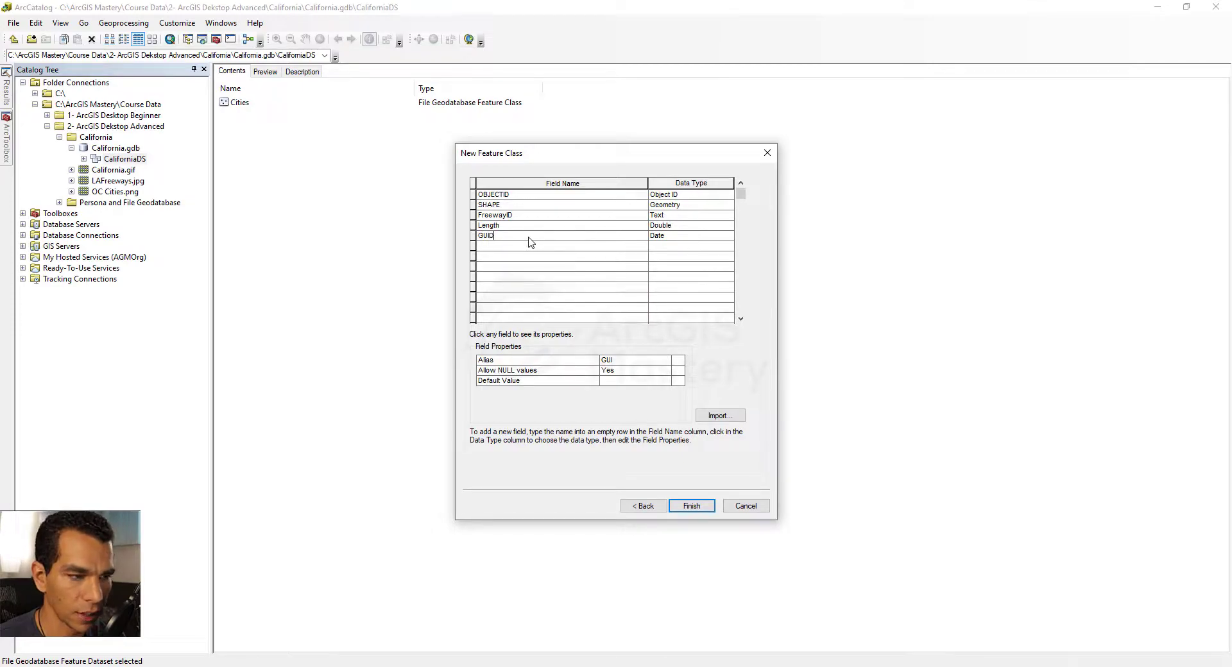
key("Tab")
left_click(727, 235)
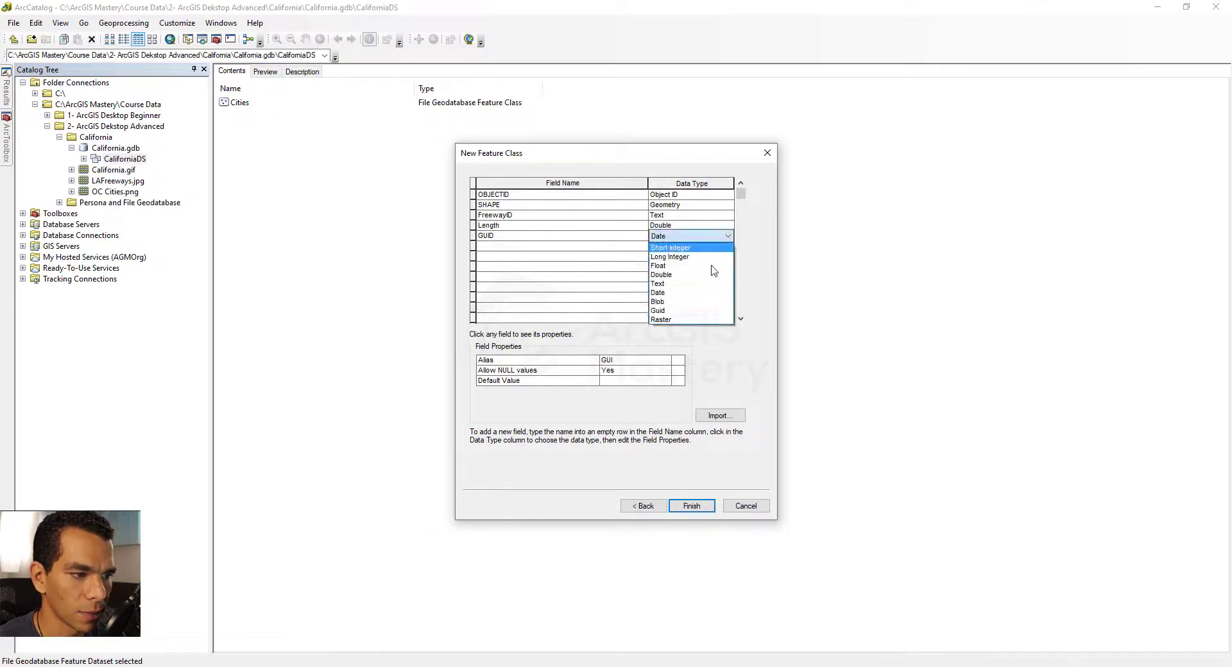
left_click(675, 311)
left_click(691, 506)
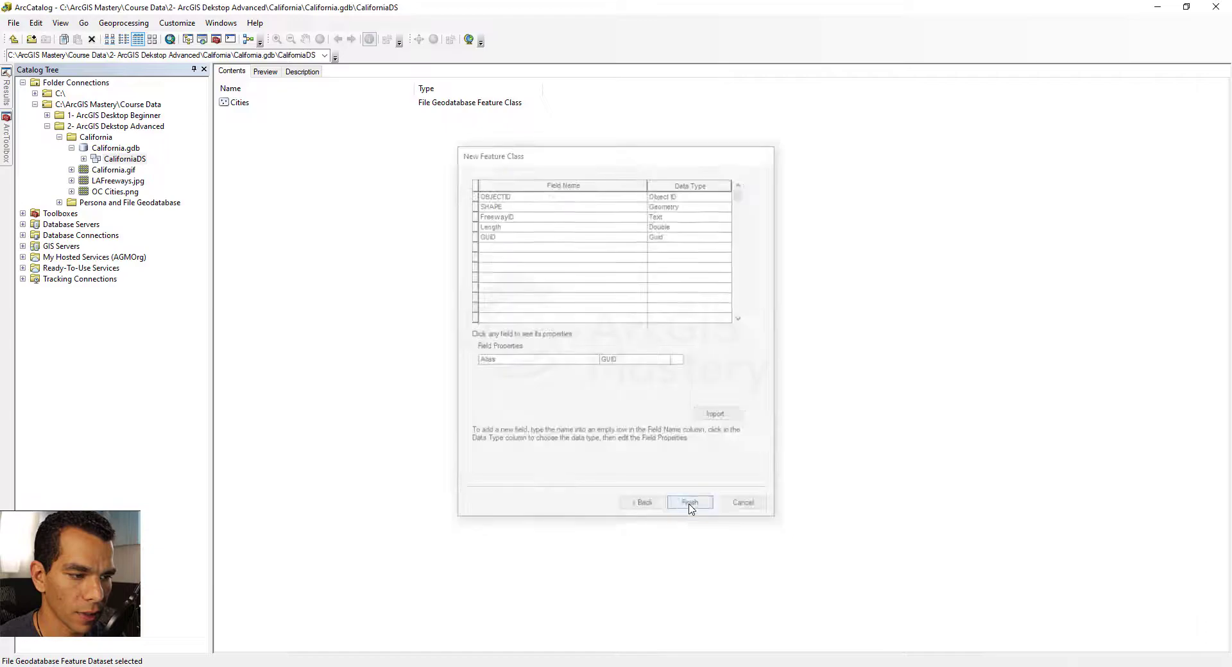
- Start another feature class in the CaliforniaDS dataset with Counties as both its name and alias
right_click(297, 185)
mouse_move(359, 281)
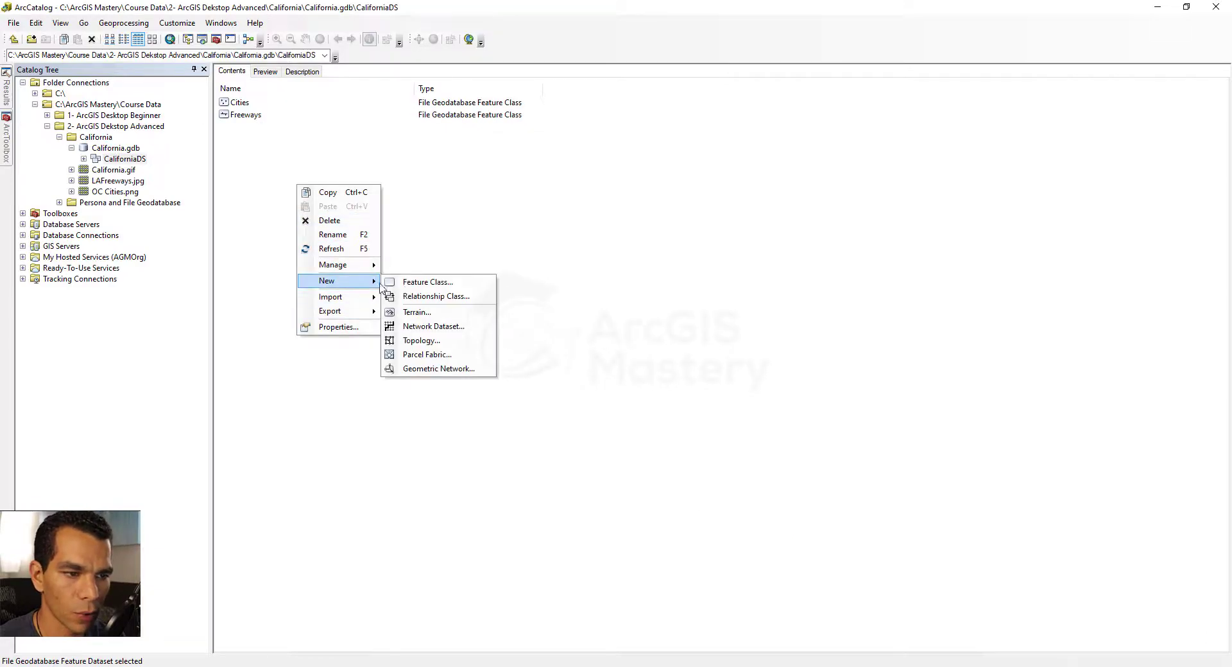
left_click(421, 283)
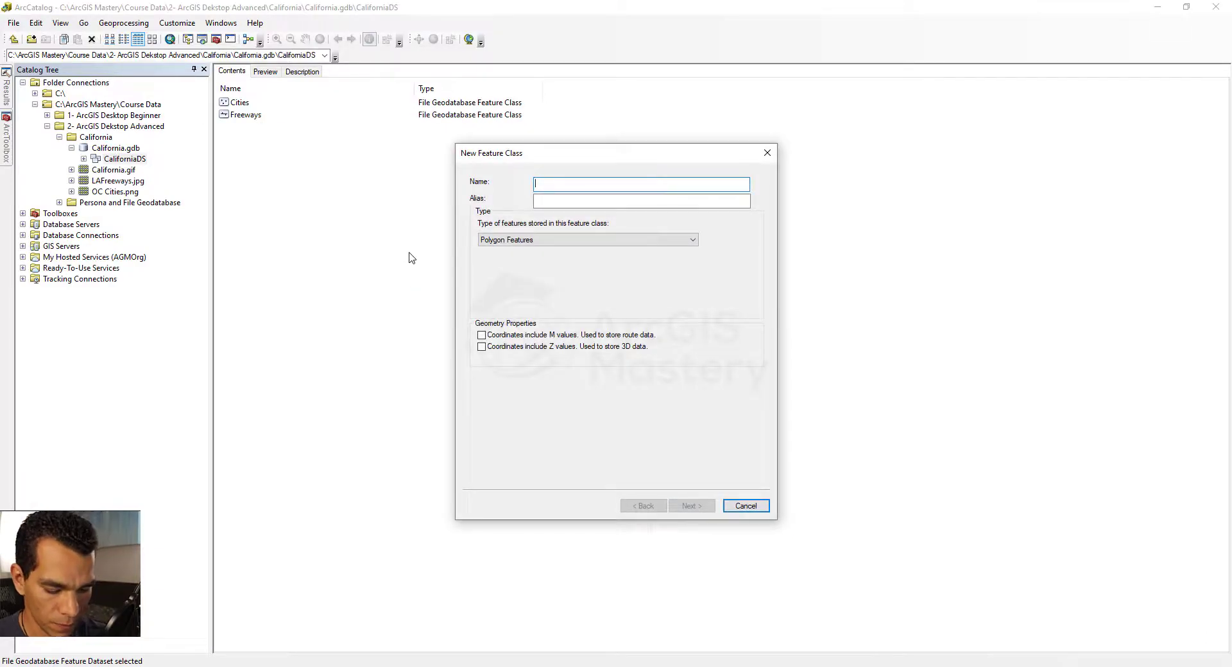
type("Counties")
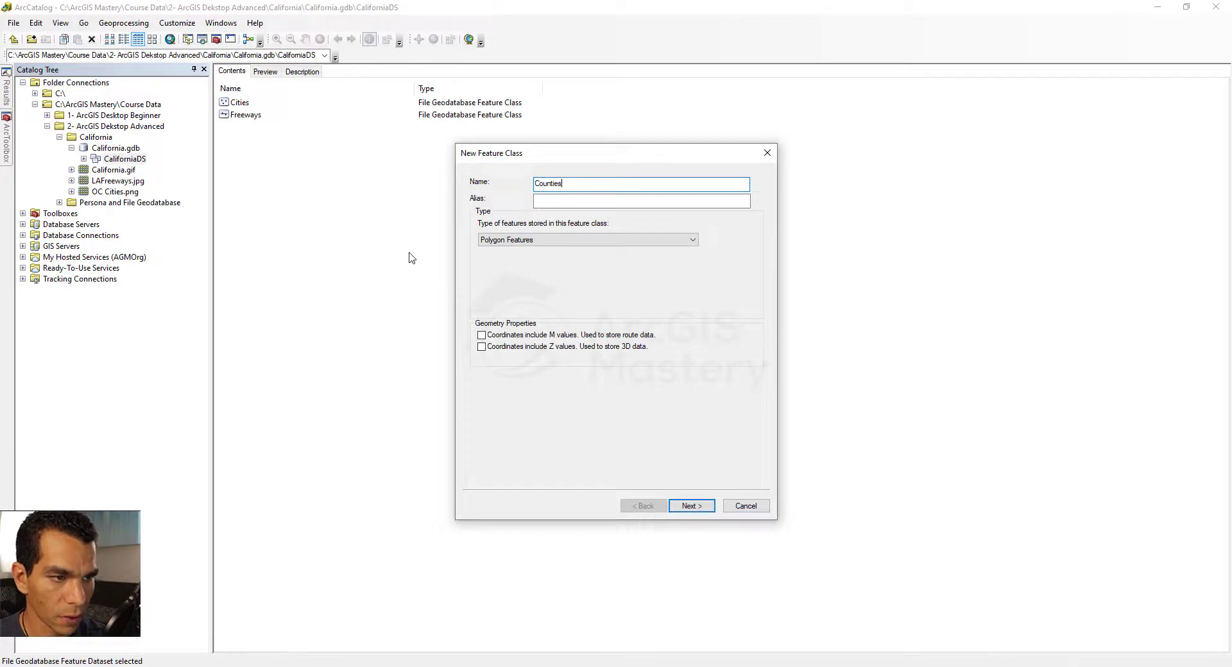
key("ctrl+a")
key("ctrl+c")
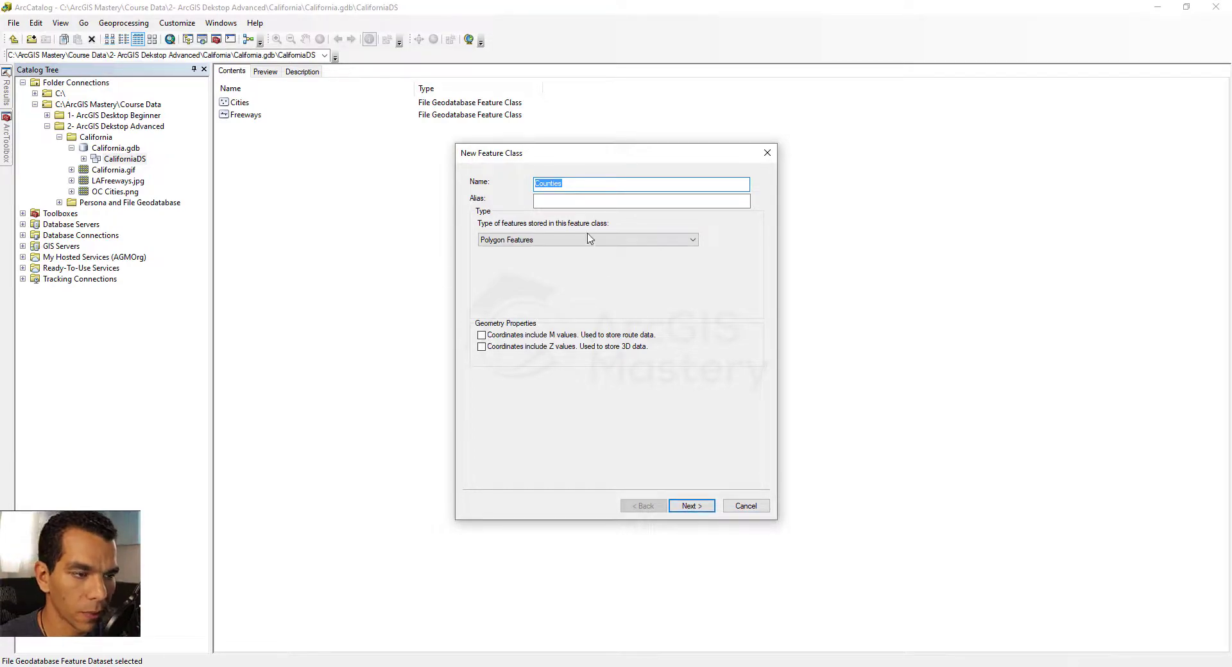
left_click(579, 200)
key("ctrl+v")
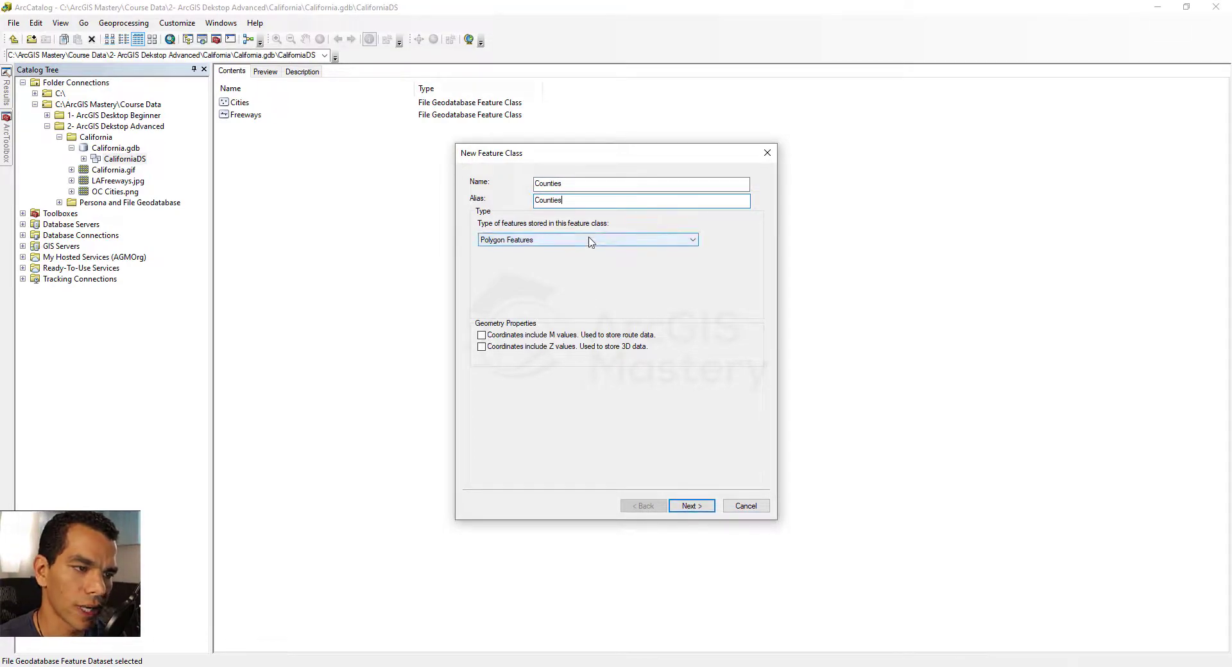
- Set the Counties feature class to store Polygon Features and keep the default storage configuration
left_click(539, 241)
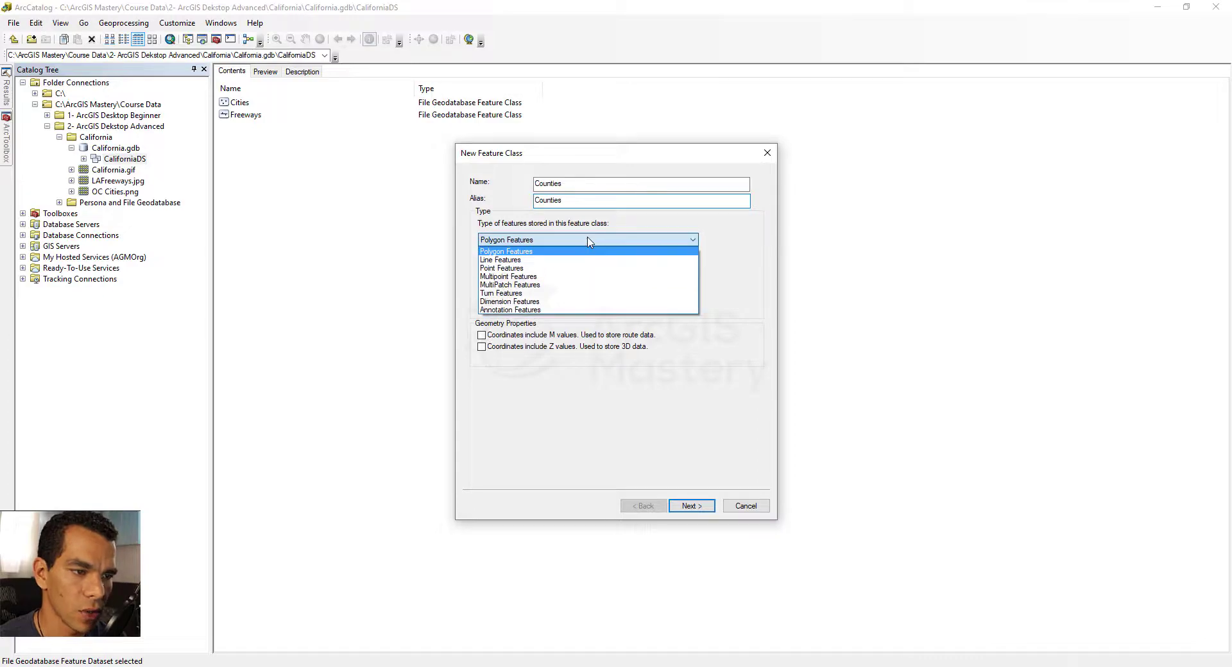
left_click(537, 253)
left_click(691, 506)
left_click(691, 506)
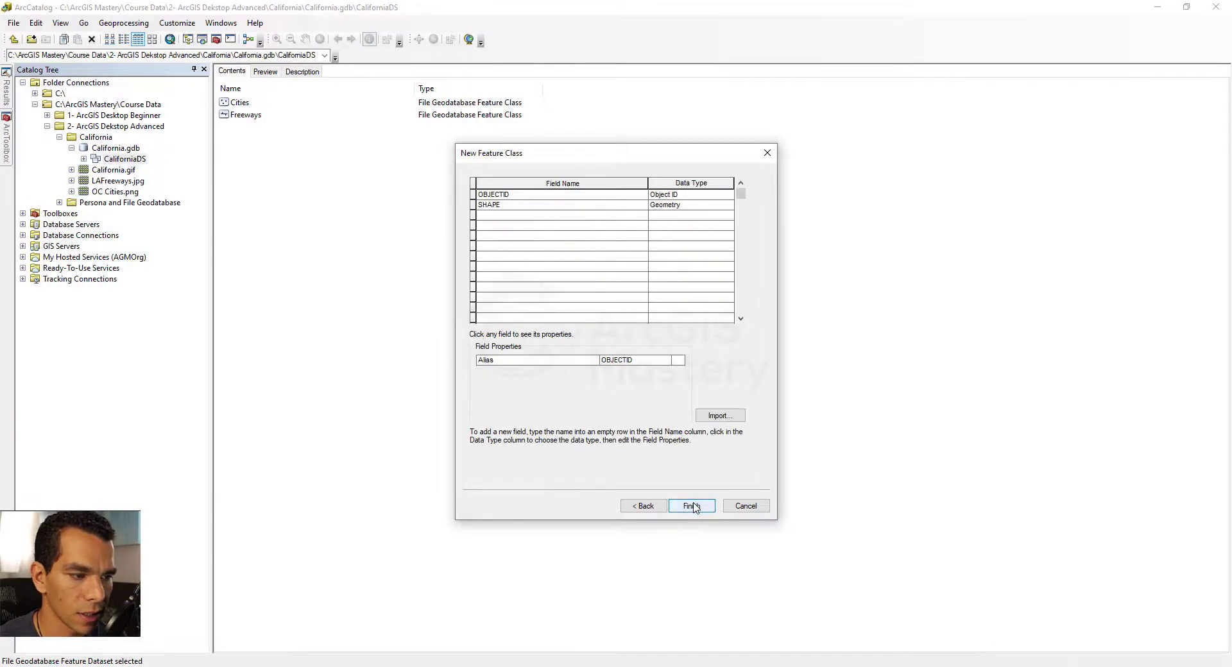
- Add a CountyName field of type Text to the Counties feature class
type("Count")
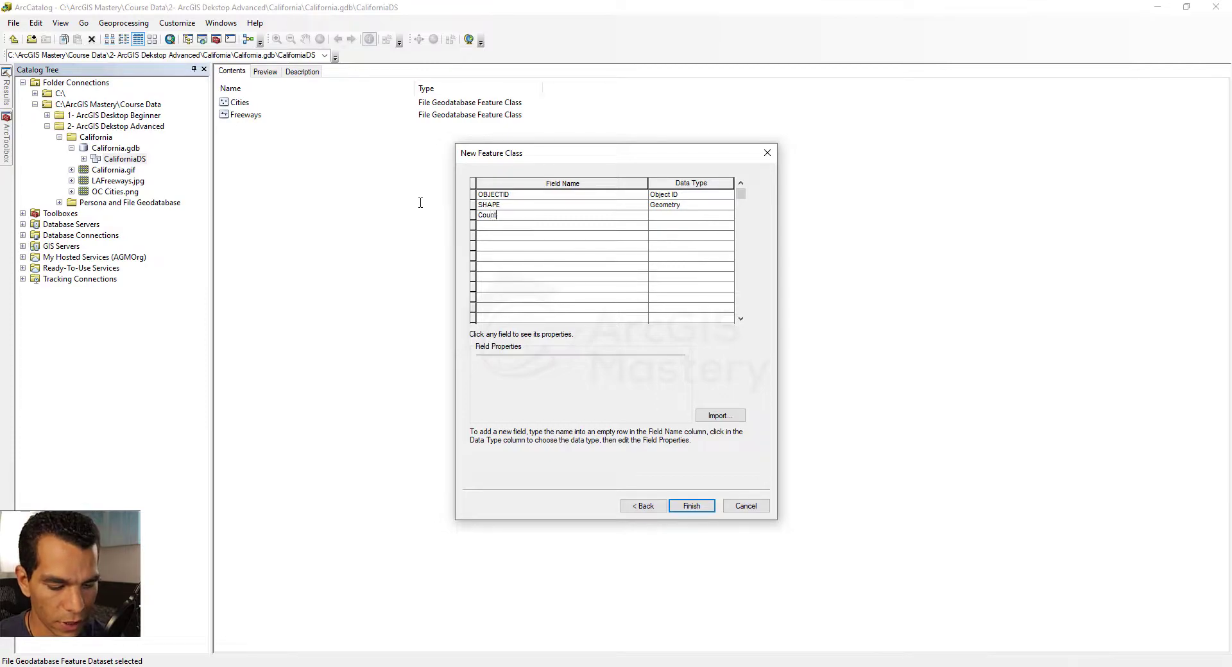
type("yName")
key("Tab")
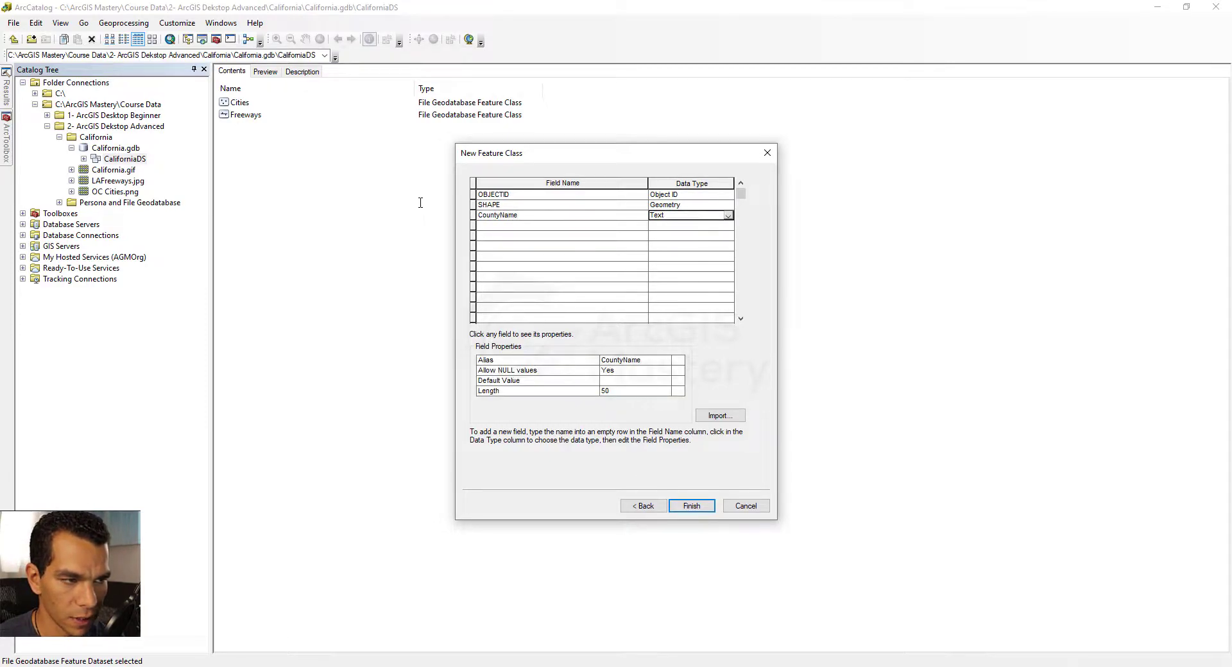
key("Tab")
- Add an Area field with the Double data type to the Counties feature class
type("Area")
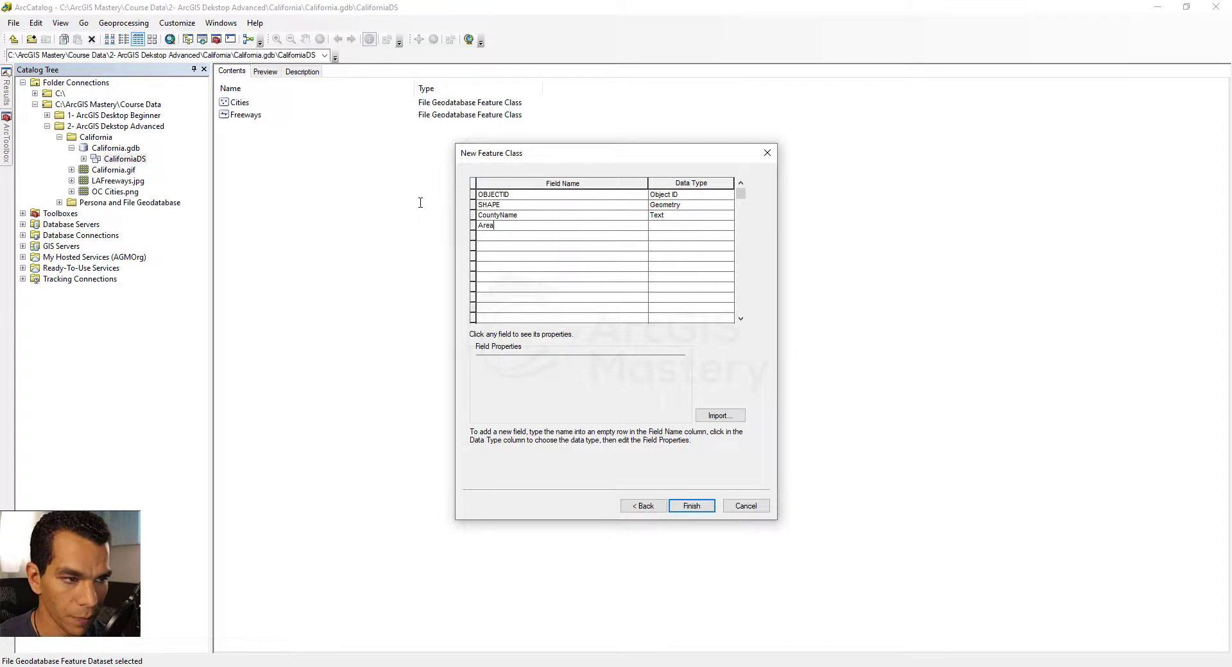
key("Tab")
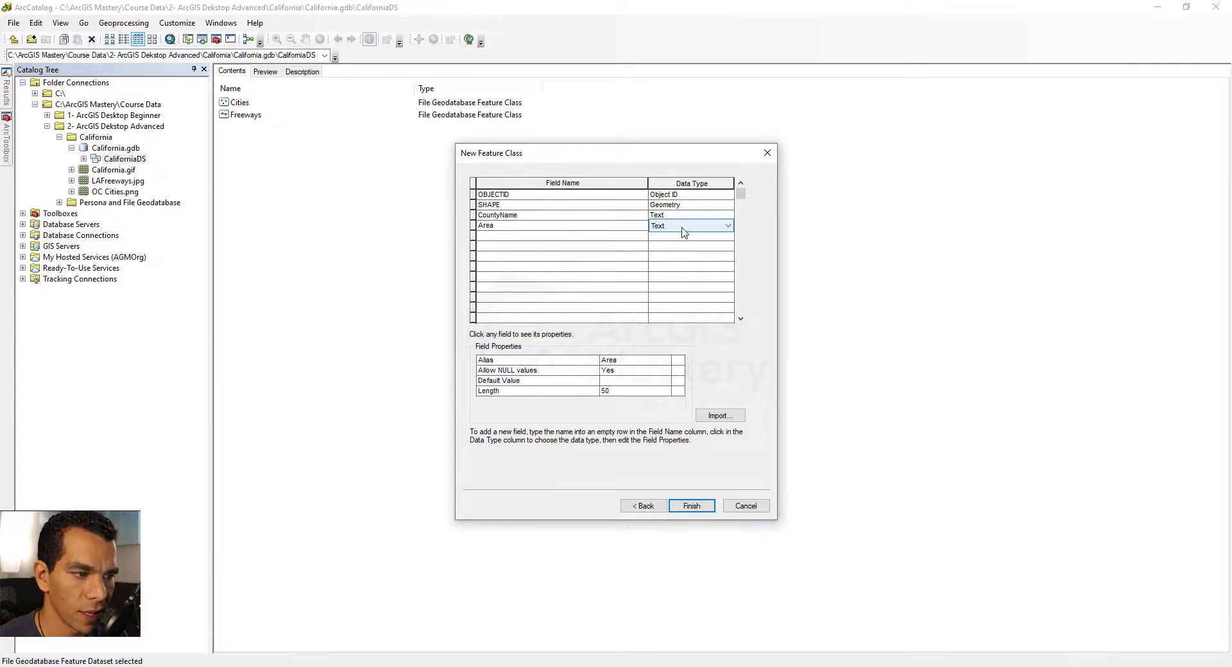
left_click(682, 229)
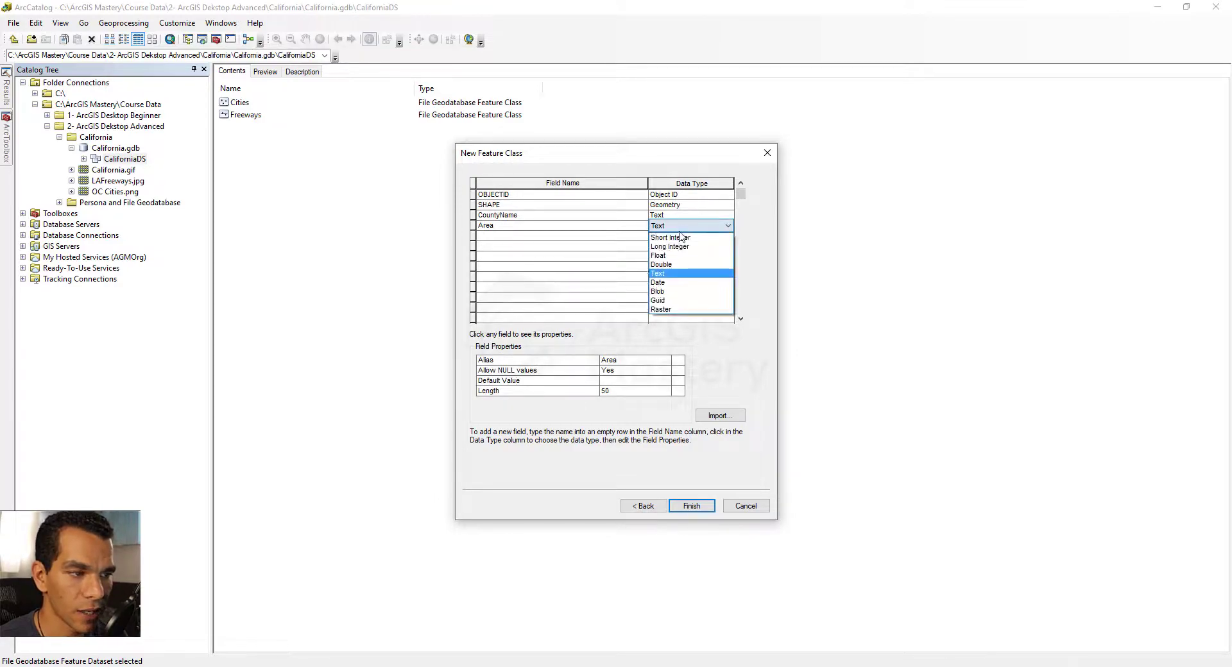
left_click(667, 264)
- Add a GUID field with the Guid data type and finish creating the Counties feature class
left_click(559, 236)
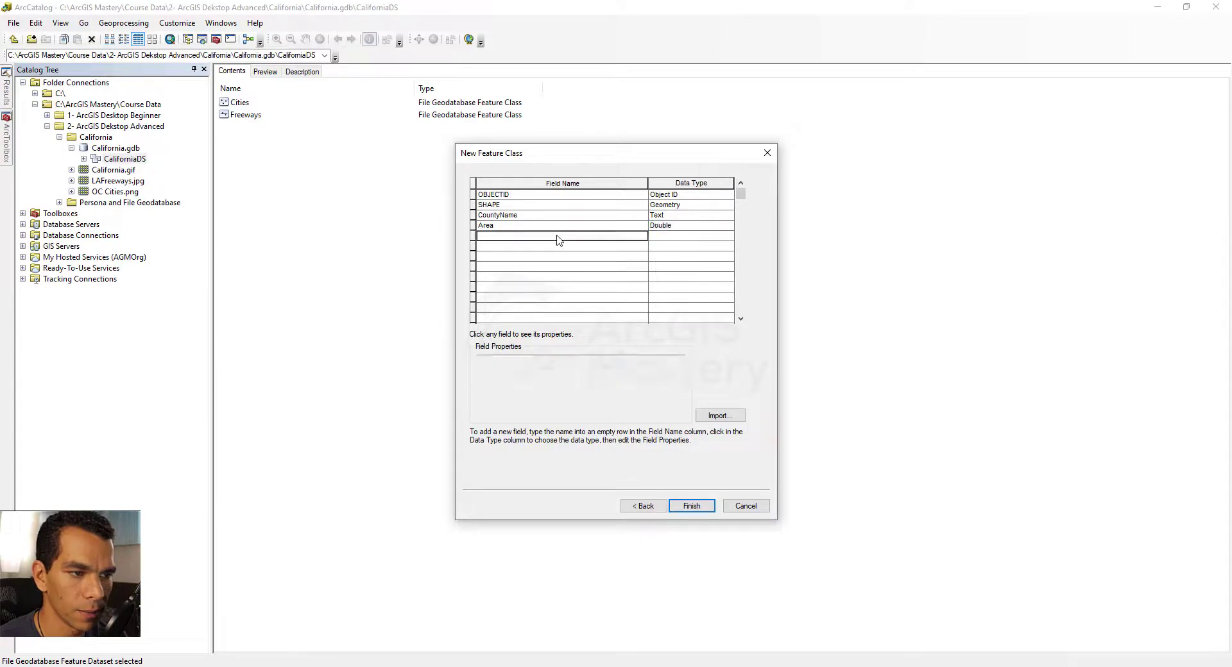
type("GUID")
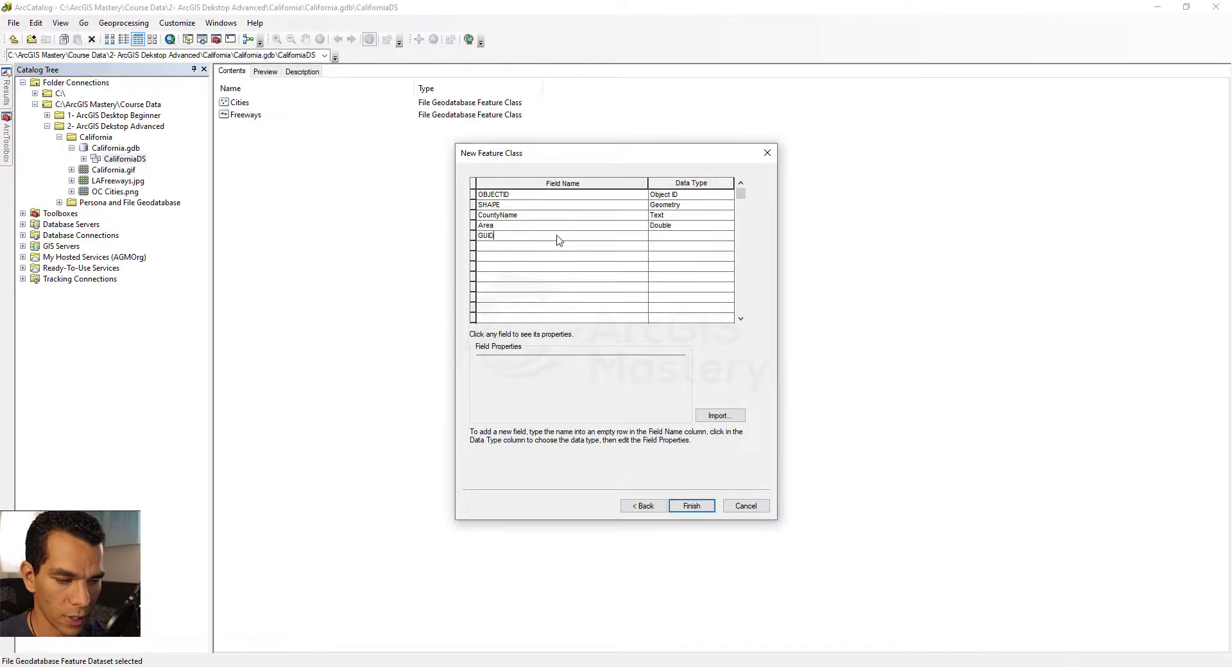
key("Tab")
key("g")
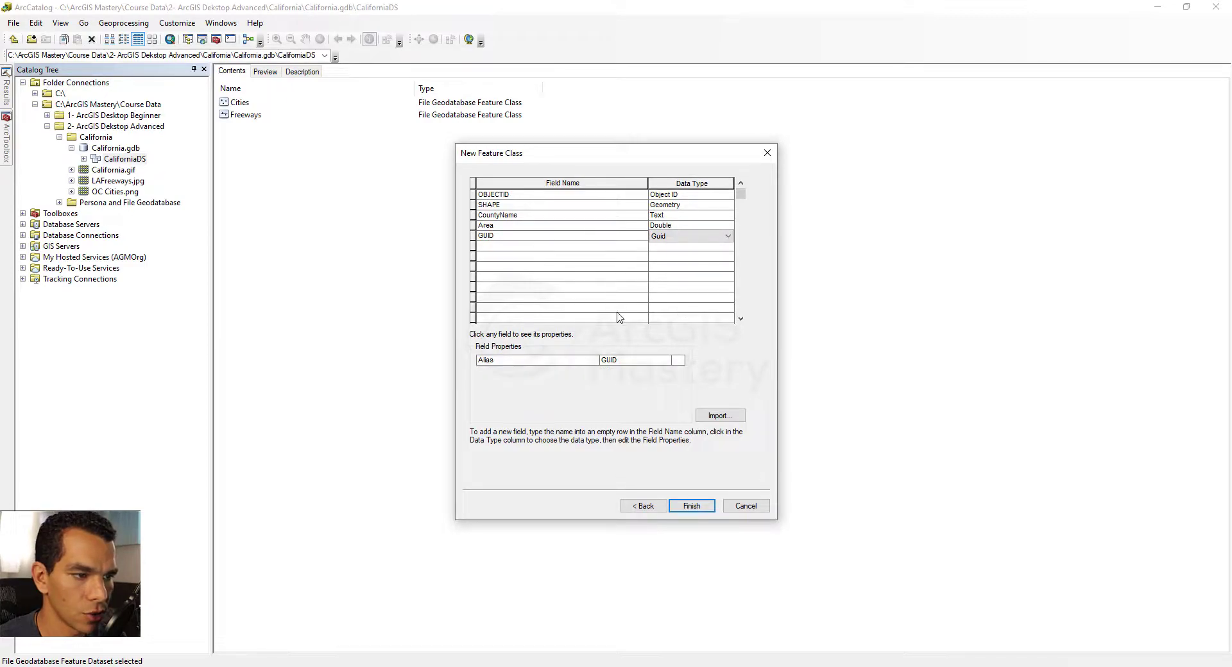
left_click(702, 505)
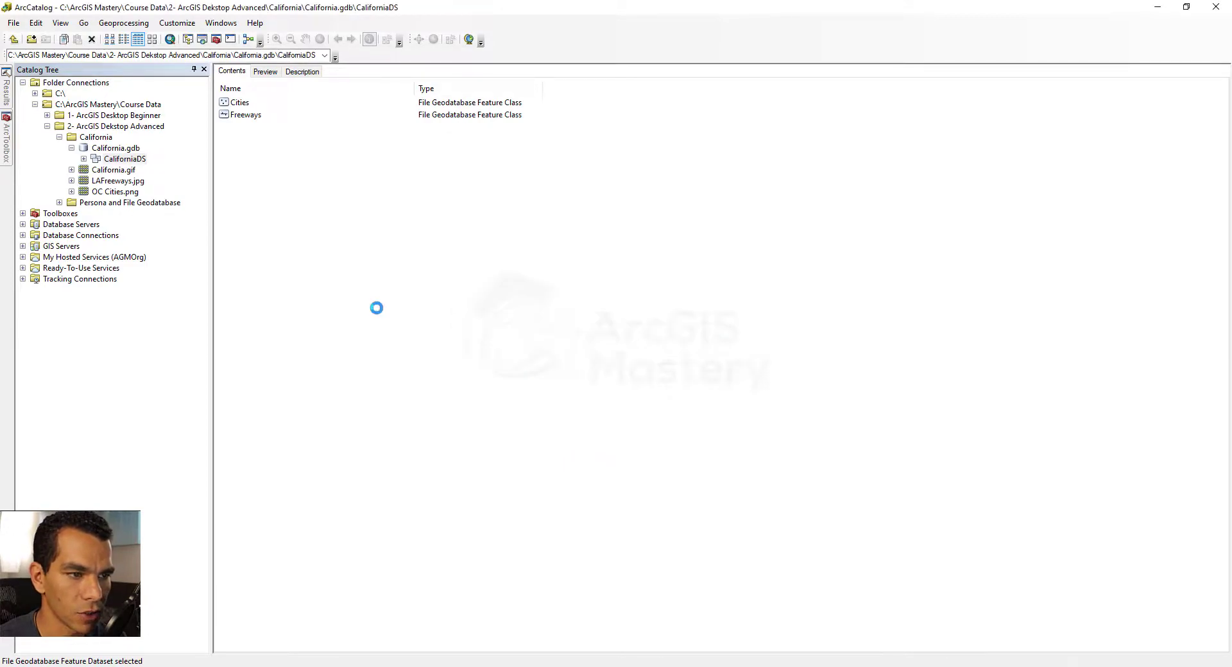
- Start another feature class in the CaliforniaDS dataset named OC_Cities with the alias Orange County Cities
right_click(320, 236)
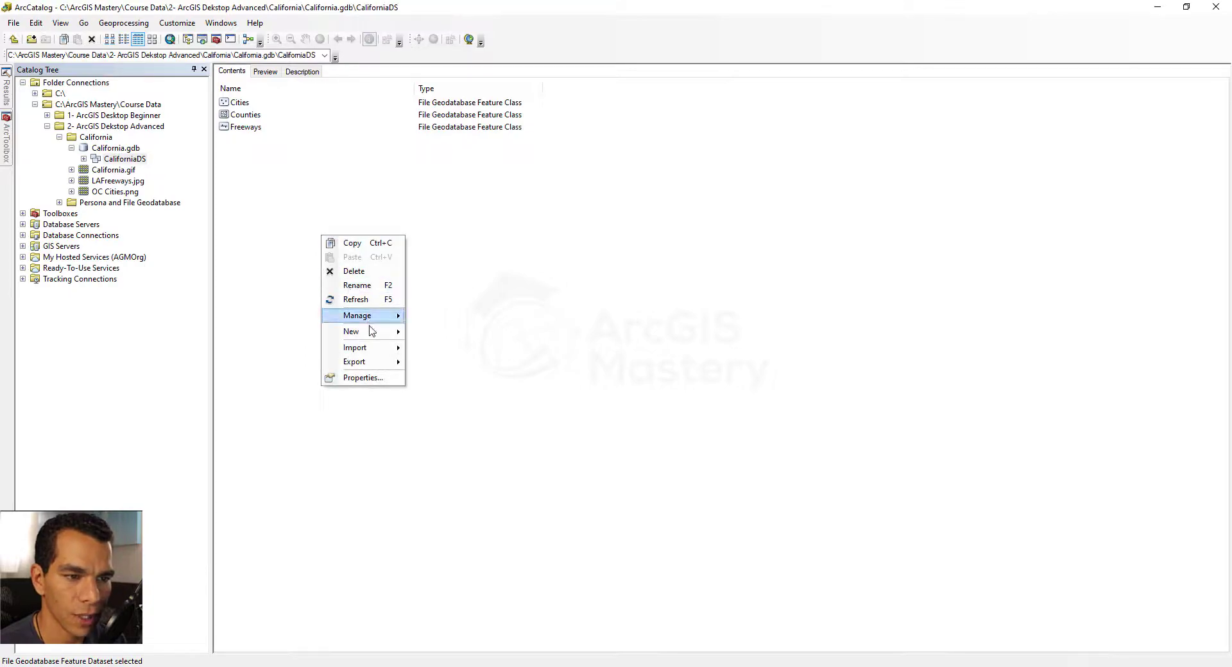
mouse_move(391, 336)
left_click(451, 333)
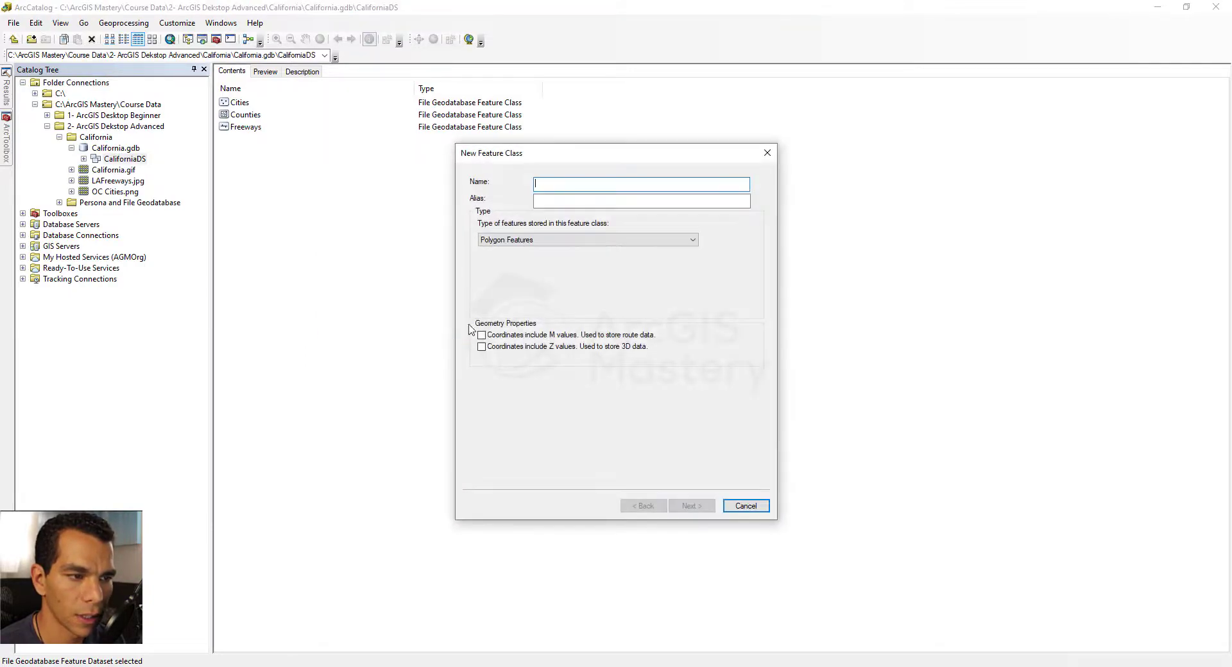
type("OC_Ci")
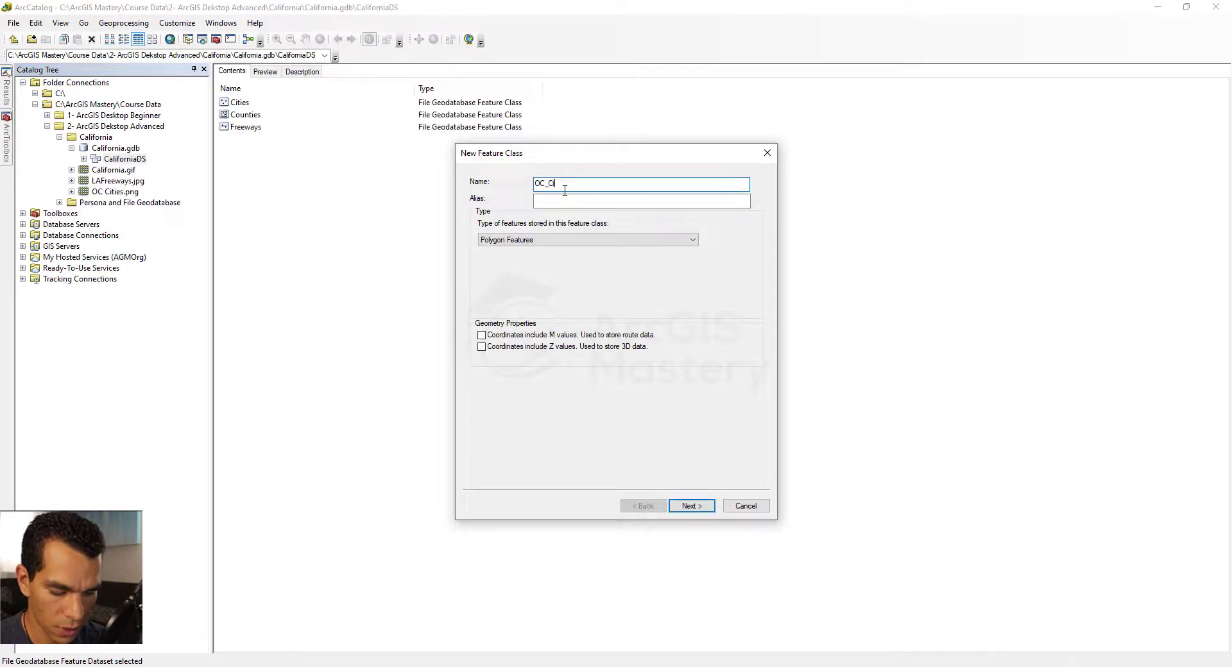
type("ties")
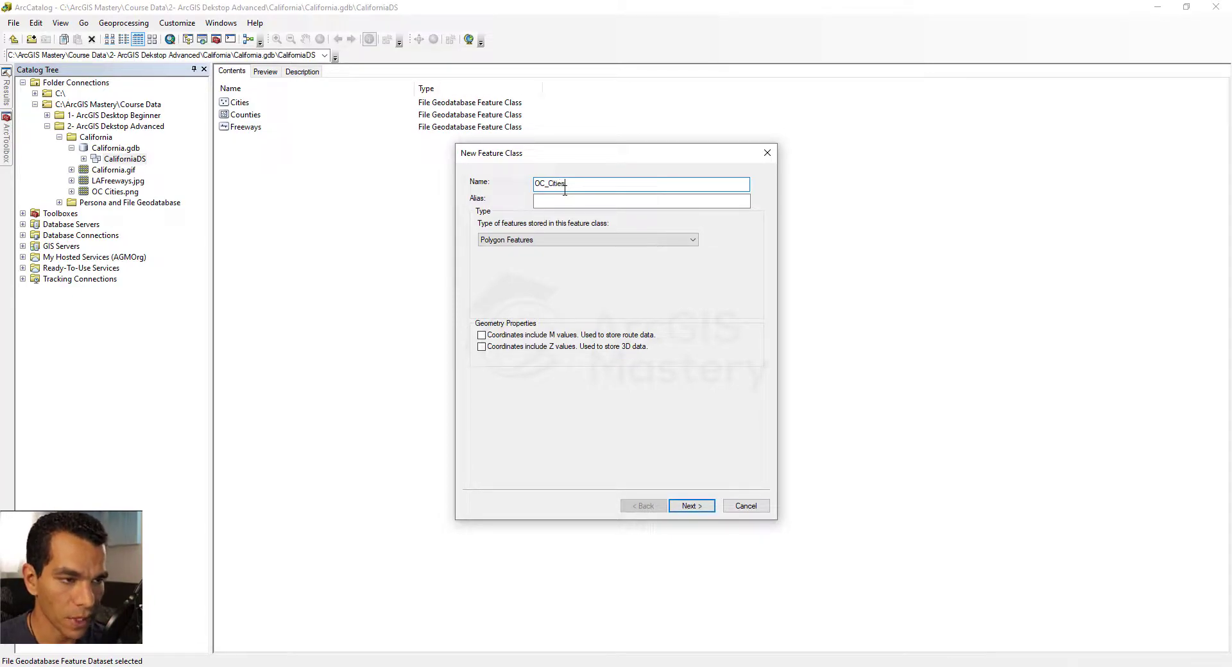
left_click(590, 201)
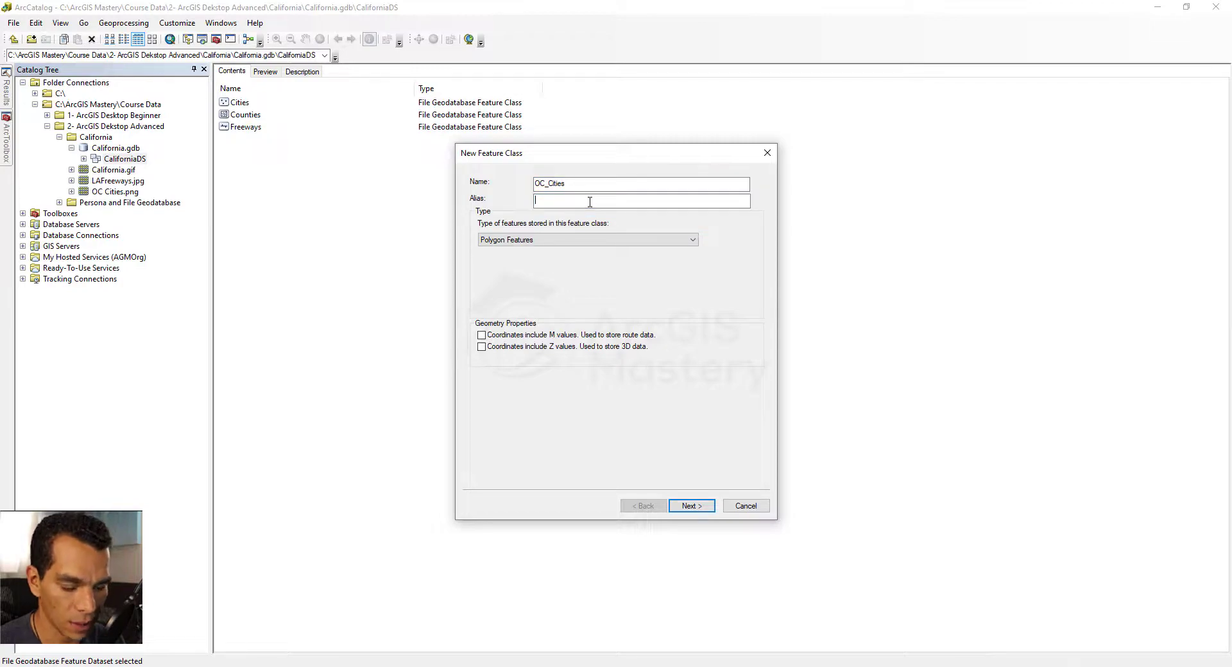
type("Or")
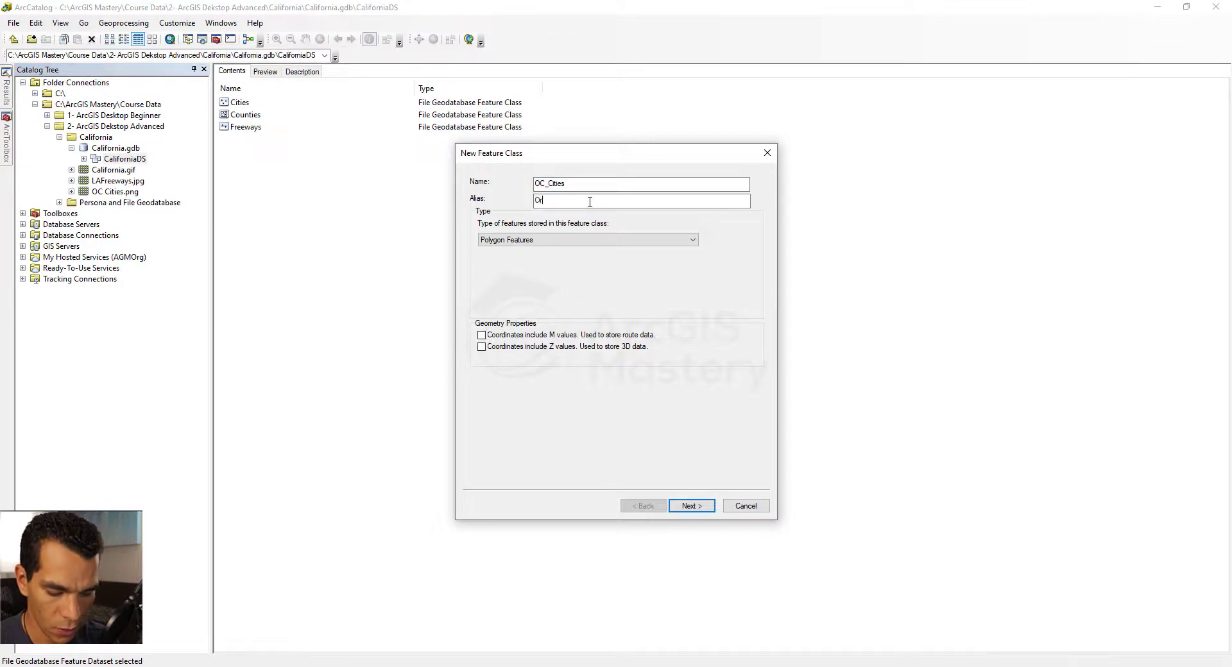
type("ange County")
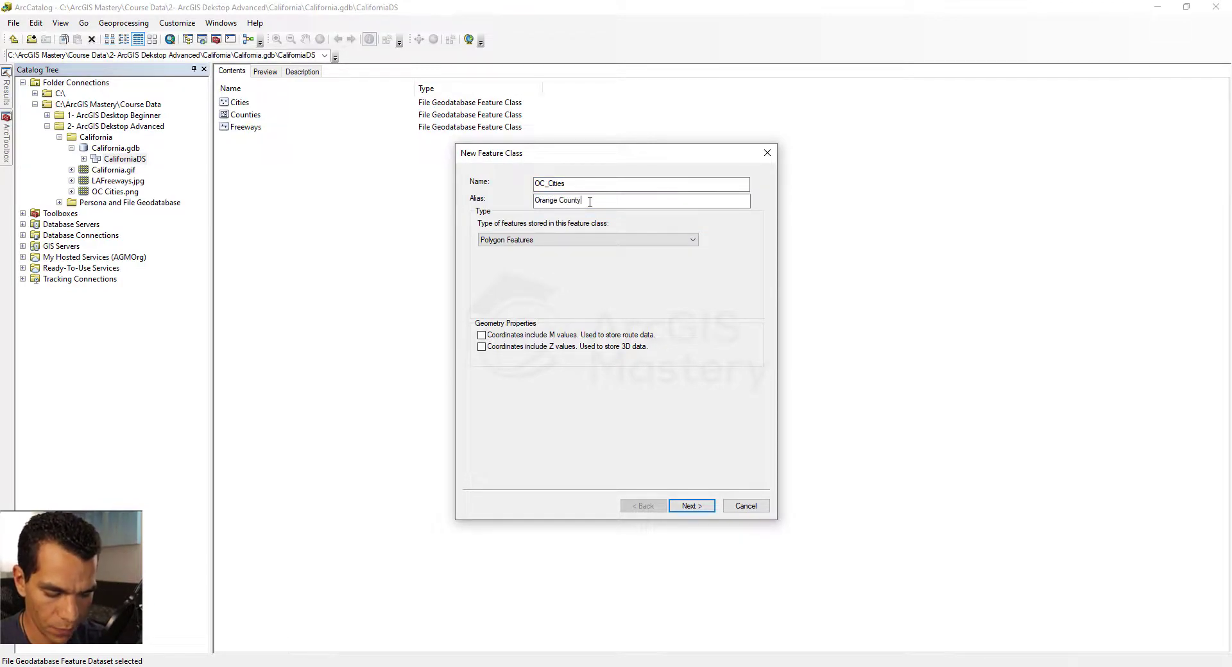
type(" Citiess")
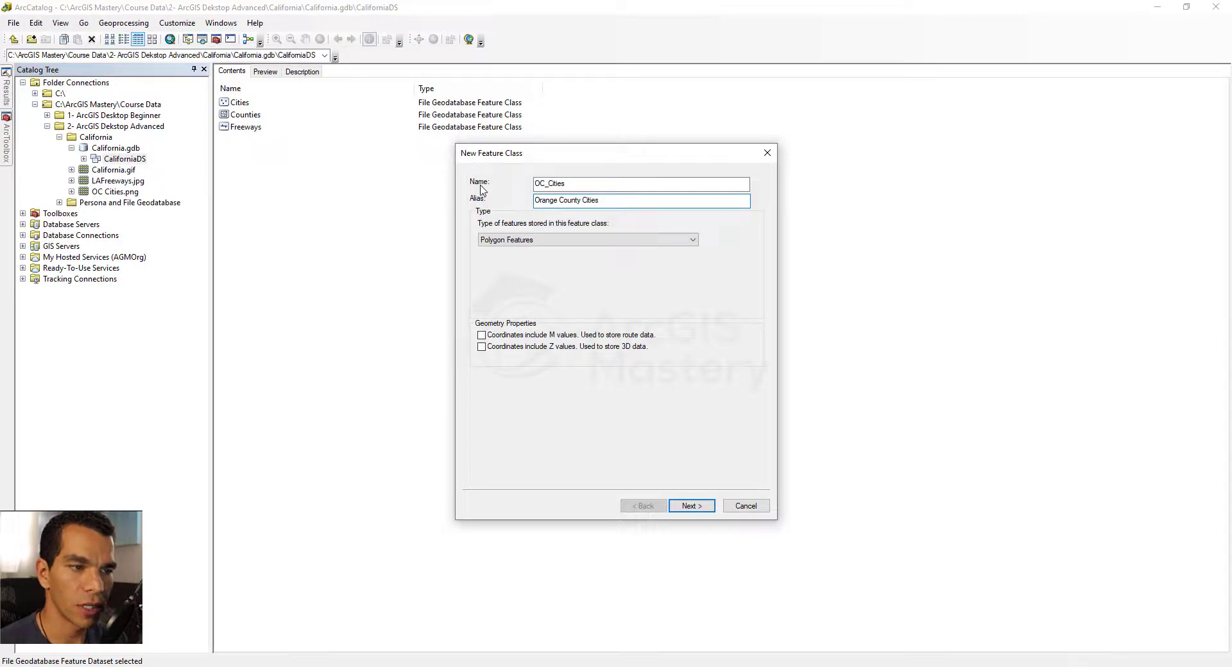
- Try naming the feature class OC Cities with a space, and restore the underscored name OC_Cities
left_click(593, 185)
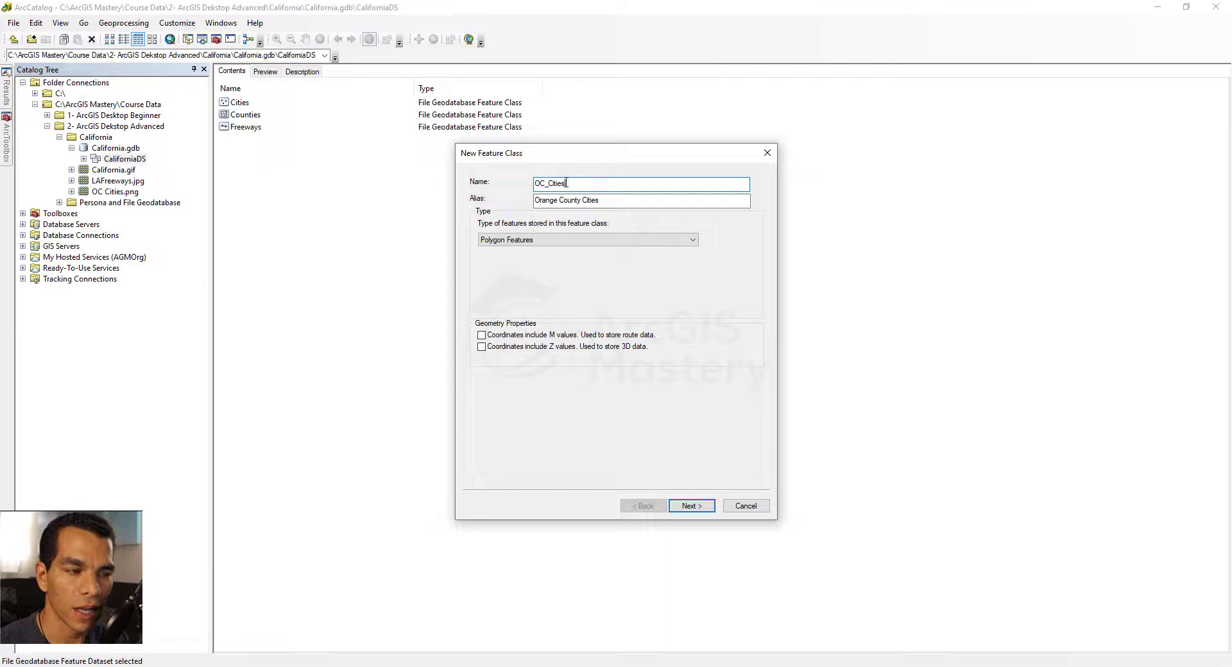
left_click(548, 184)
key("BackSpace")
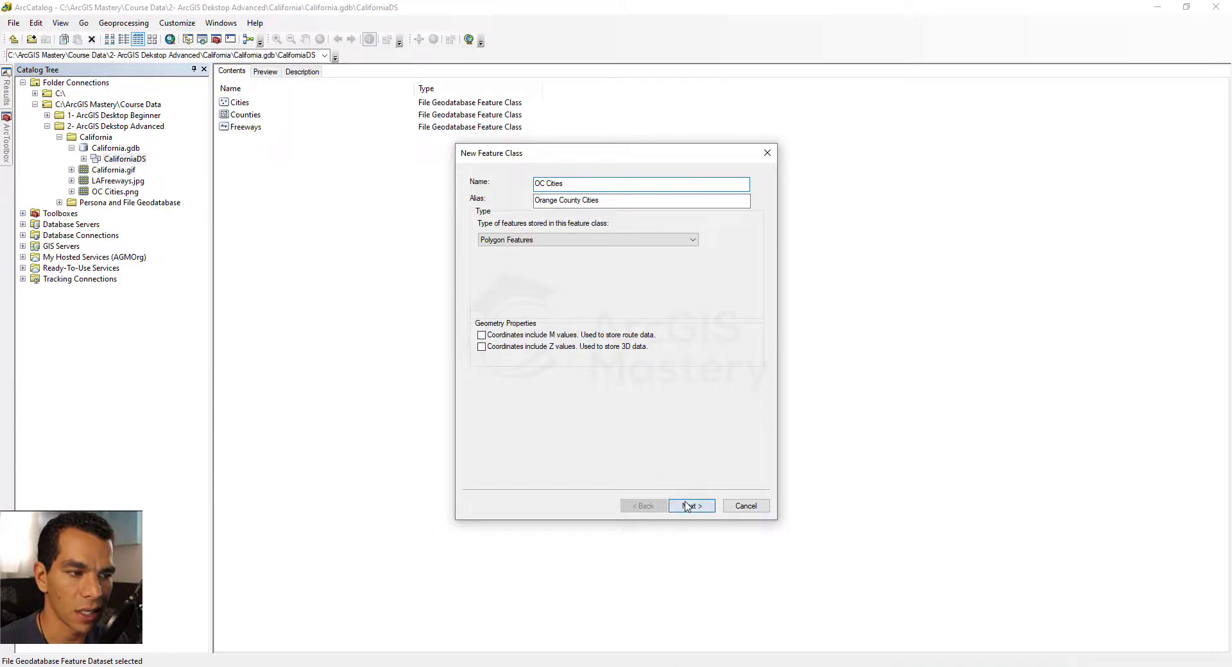
left_click(691, 505)
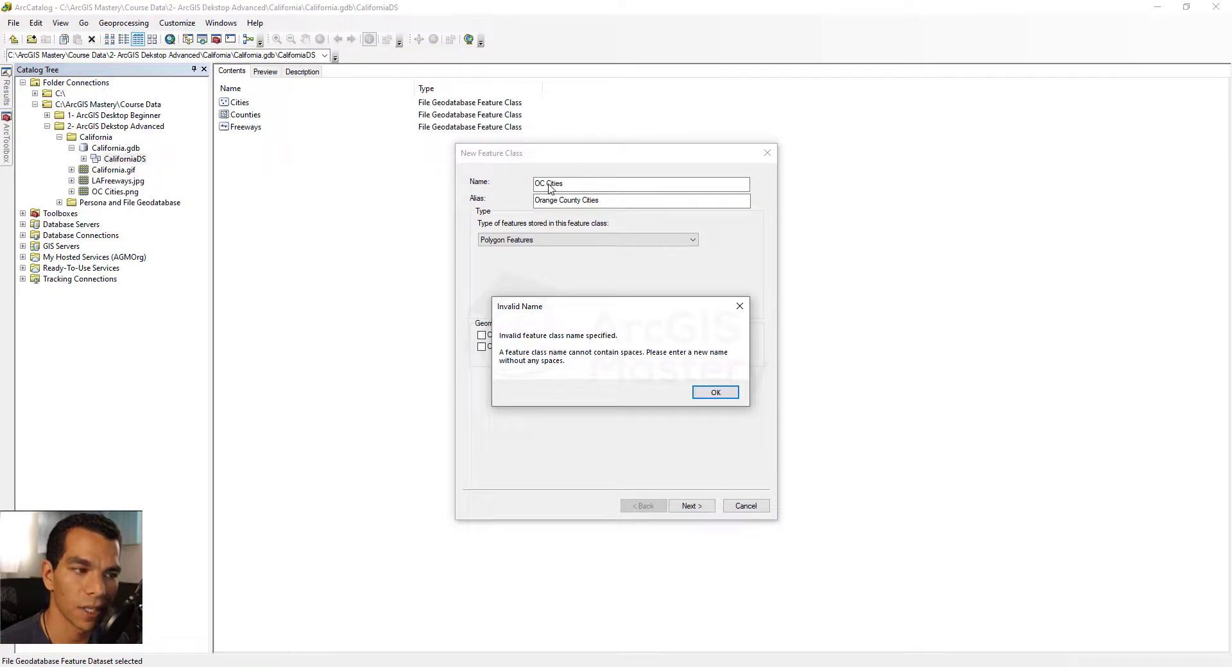
left_click(717, 392)
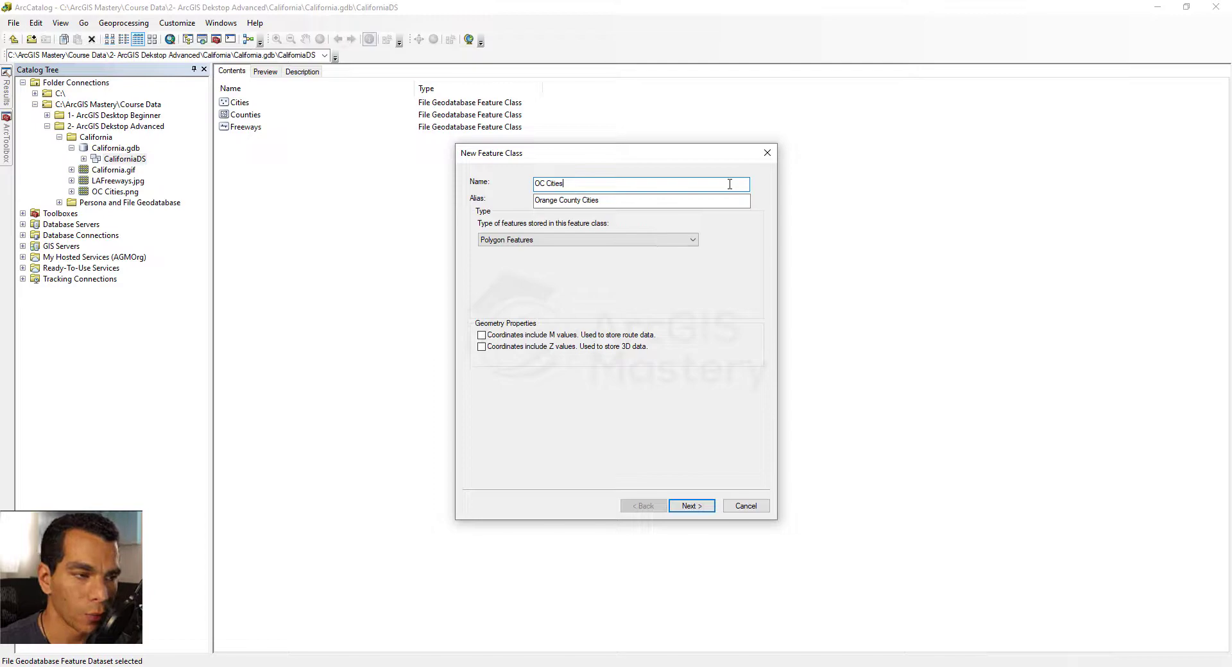
key("BackSpace")
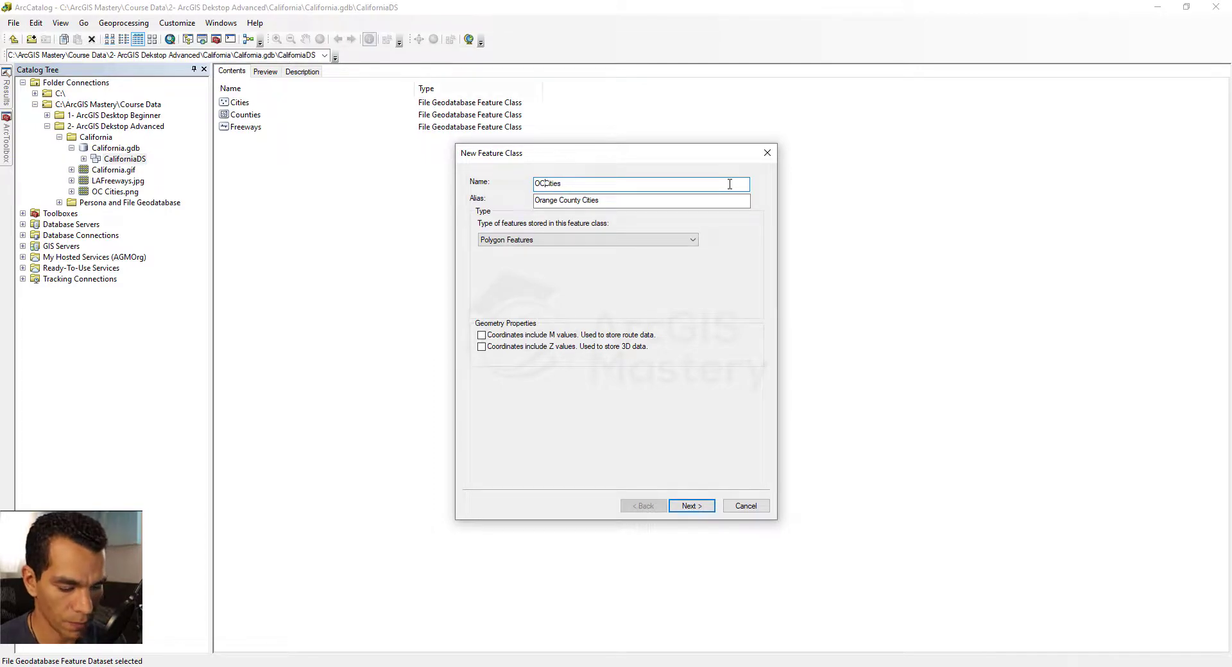
type("_")
left_click(599, 200)
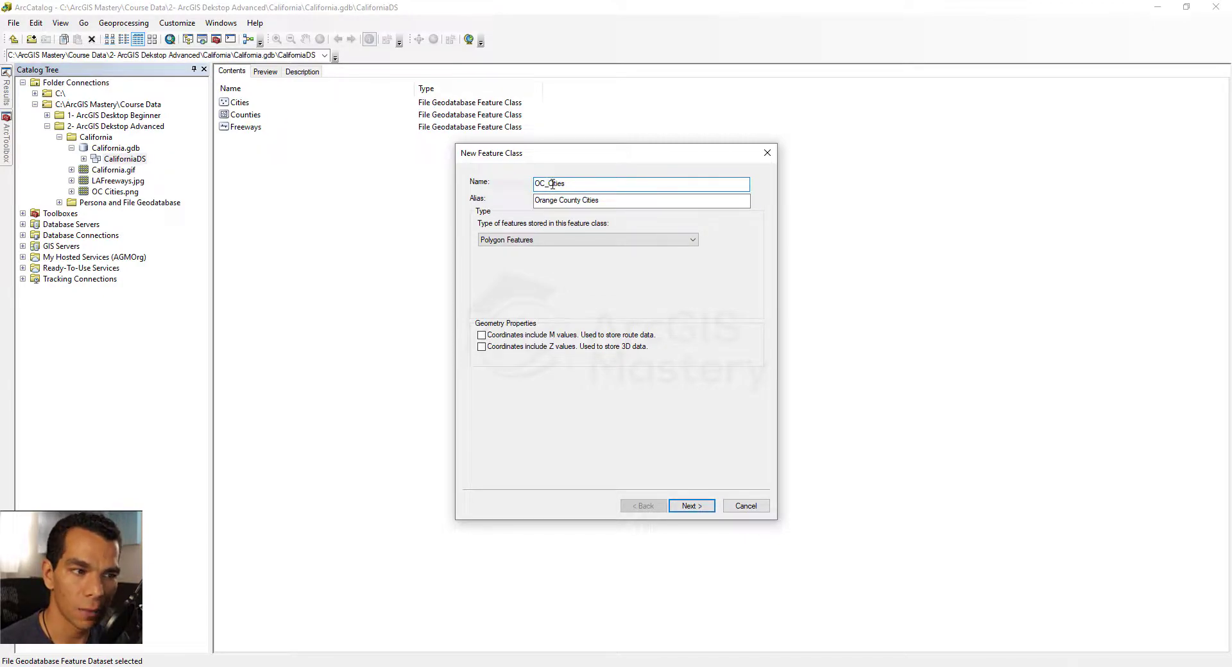
double_click(564, 184)
left_click(566, 184)
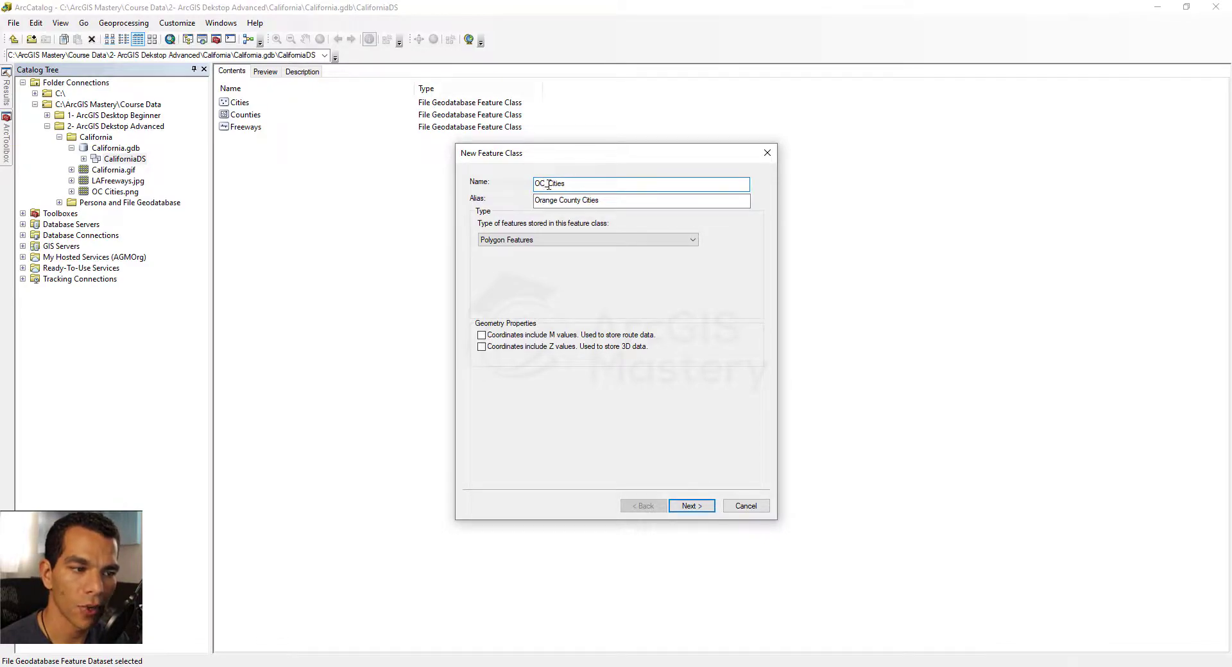
key("Tab")
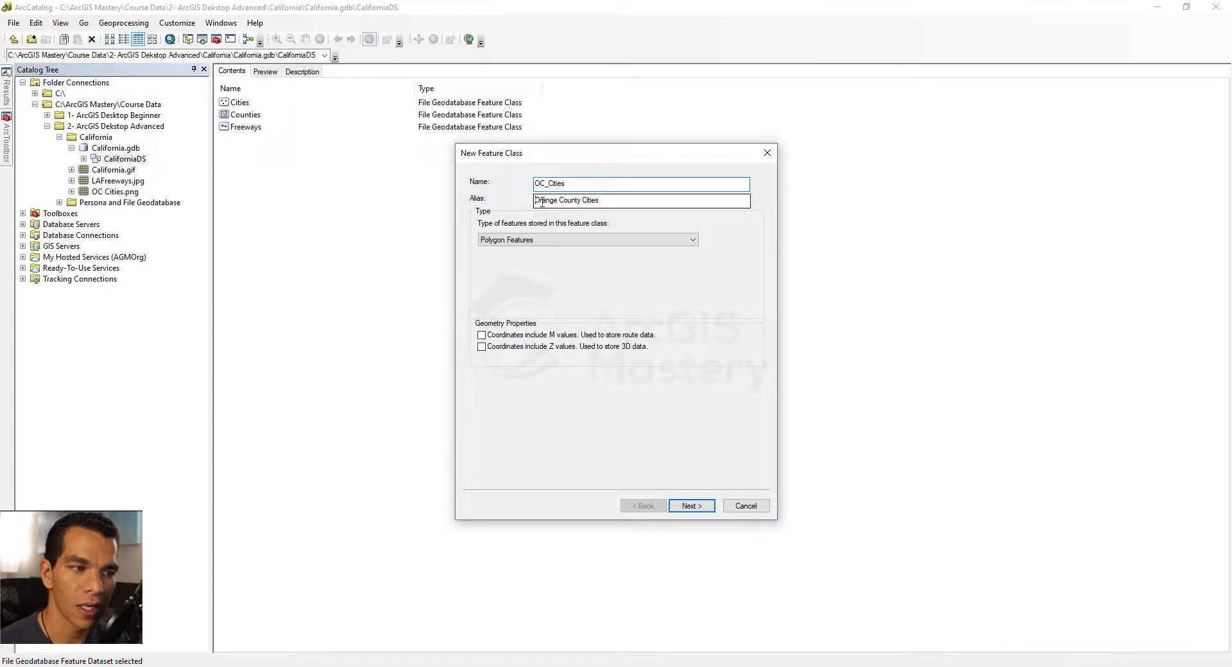
- Keep polygon features for OC_Cities and add a CityName field with the Text data type and the alias City Name
left_click(615, 200)
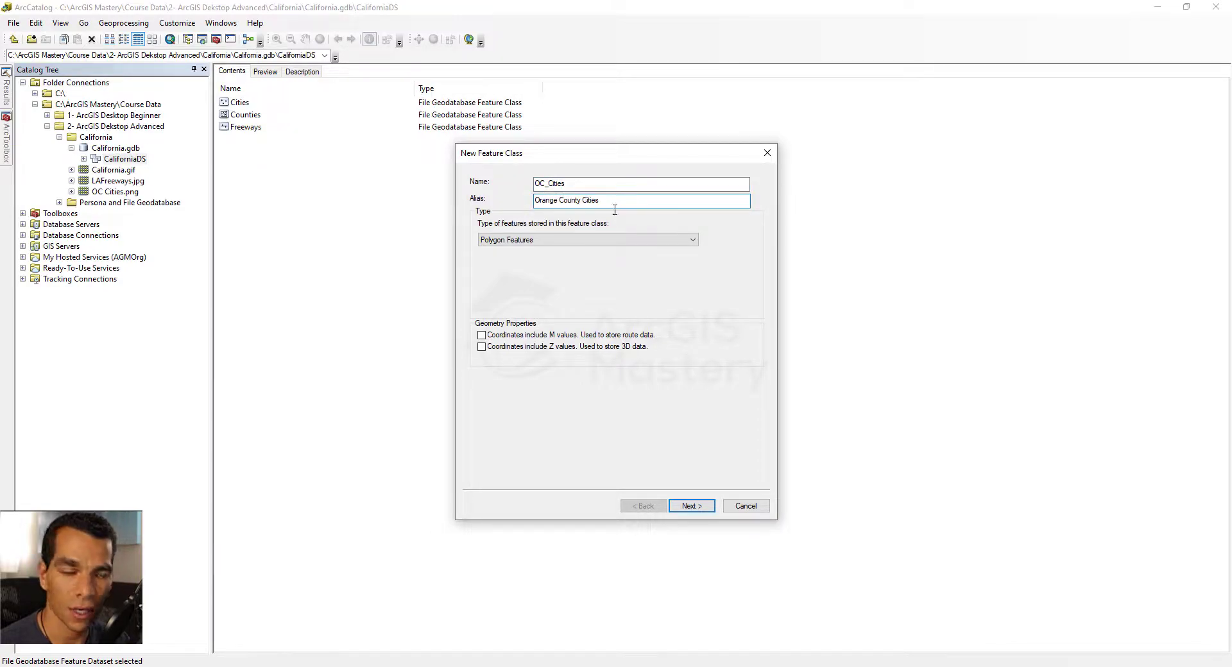
left_click(690, 507)
left_click(691, 507)
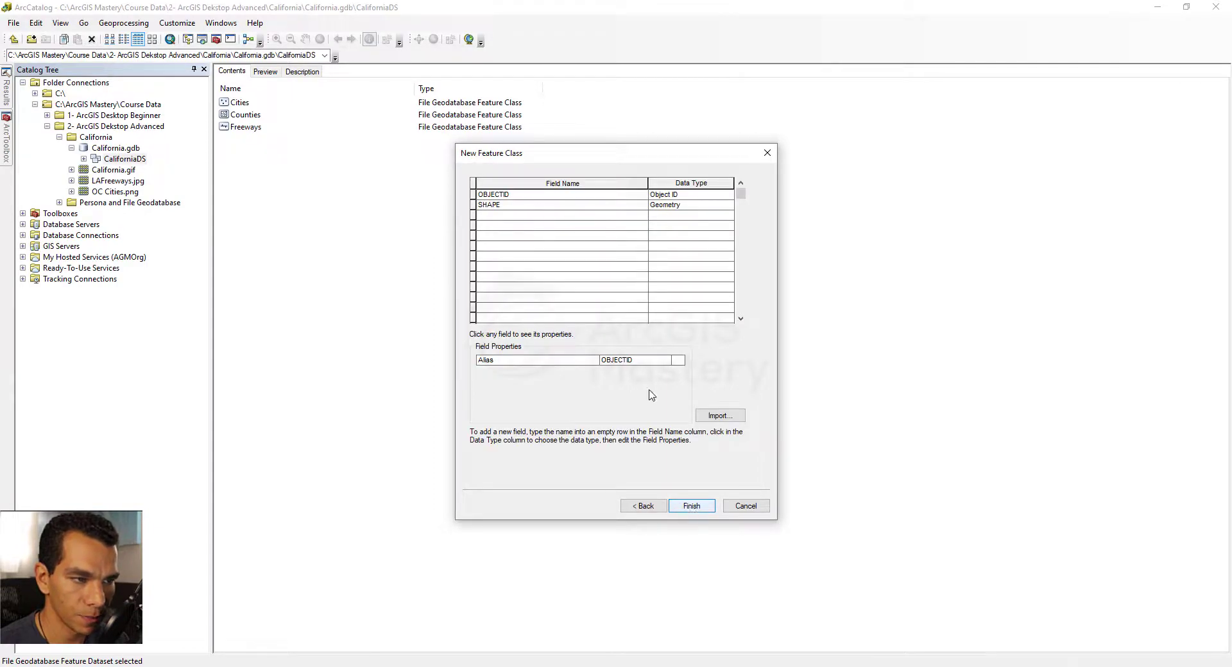
left_click(528, 217)
type("City")
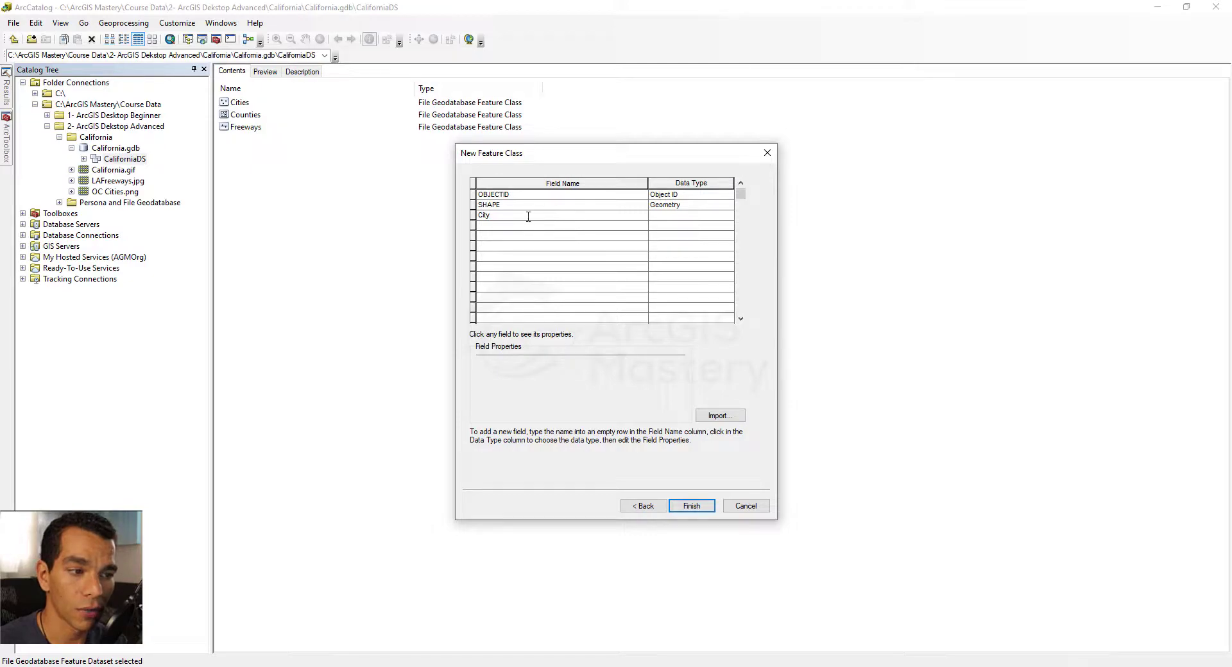
type("Name")
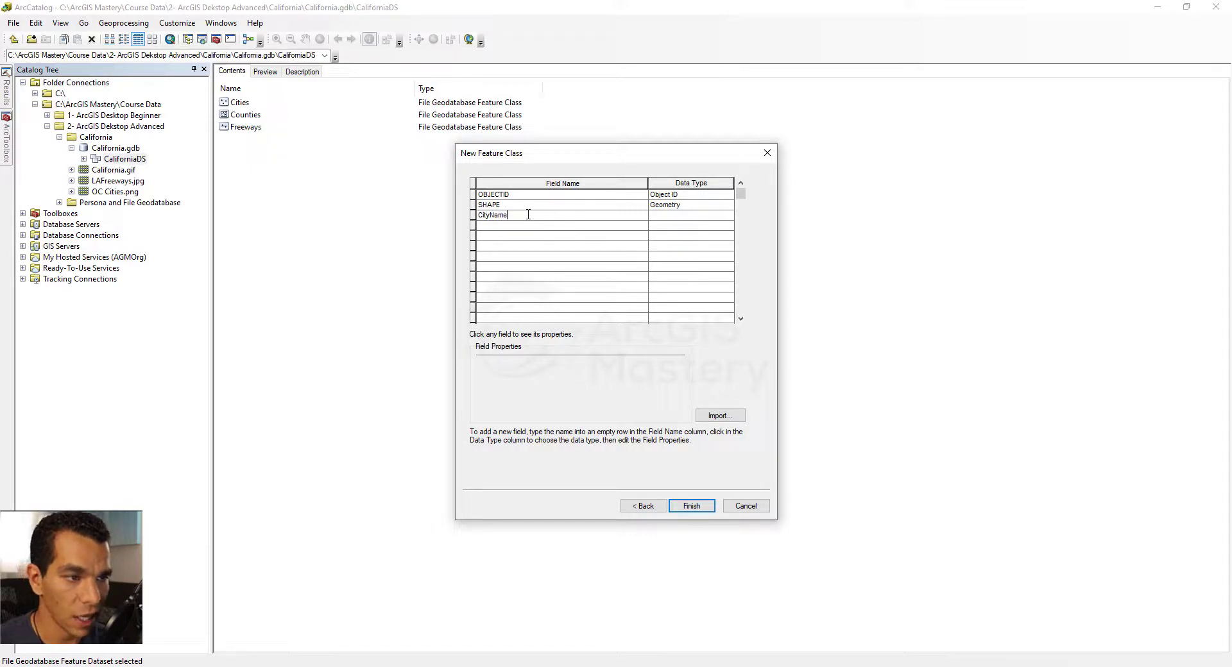
left_click(697, 216)
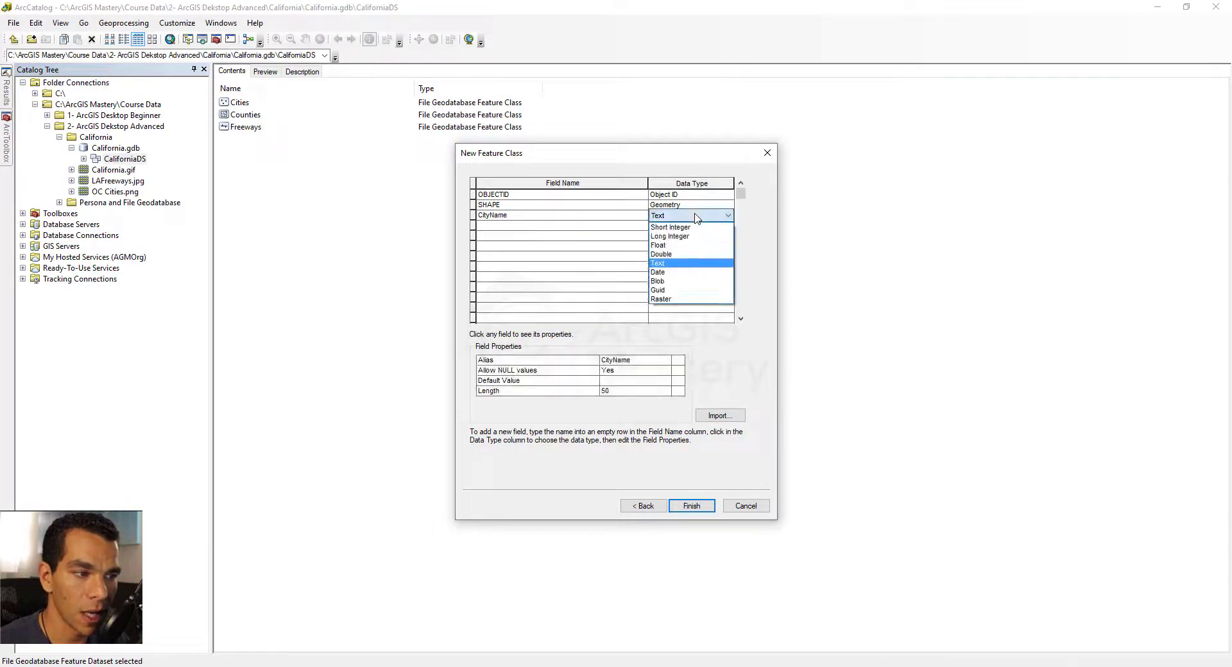
left_click(674, 266)
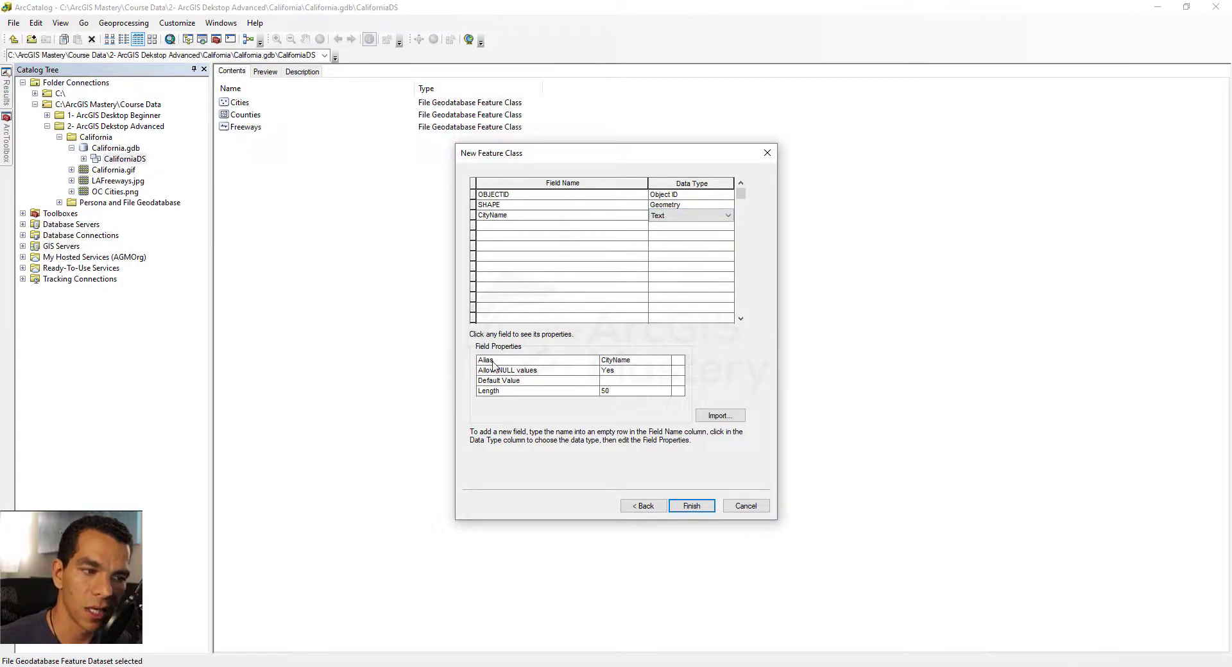
left_click(628, 360)
left_click(613, 360)
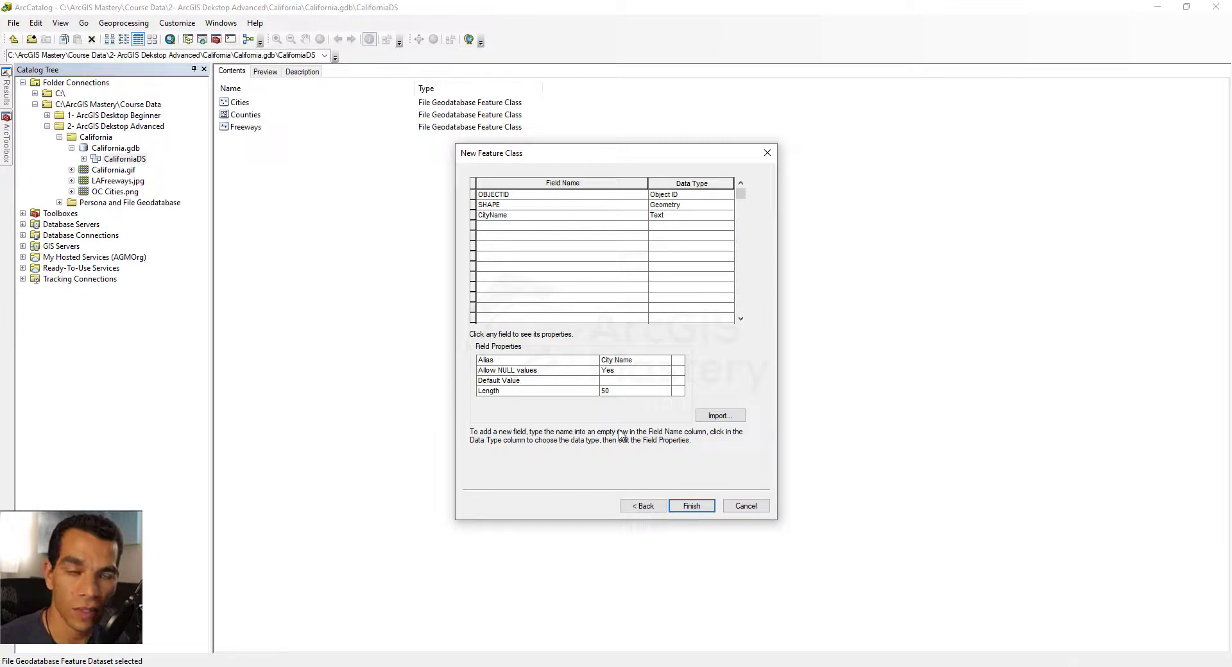
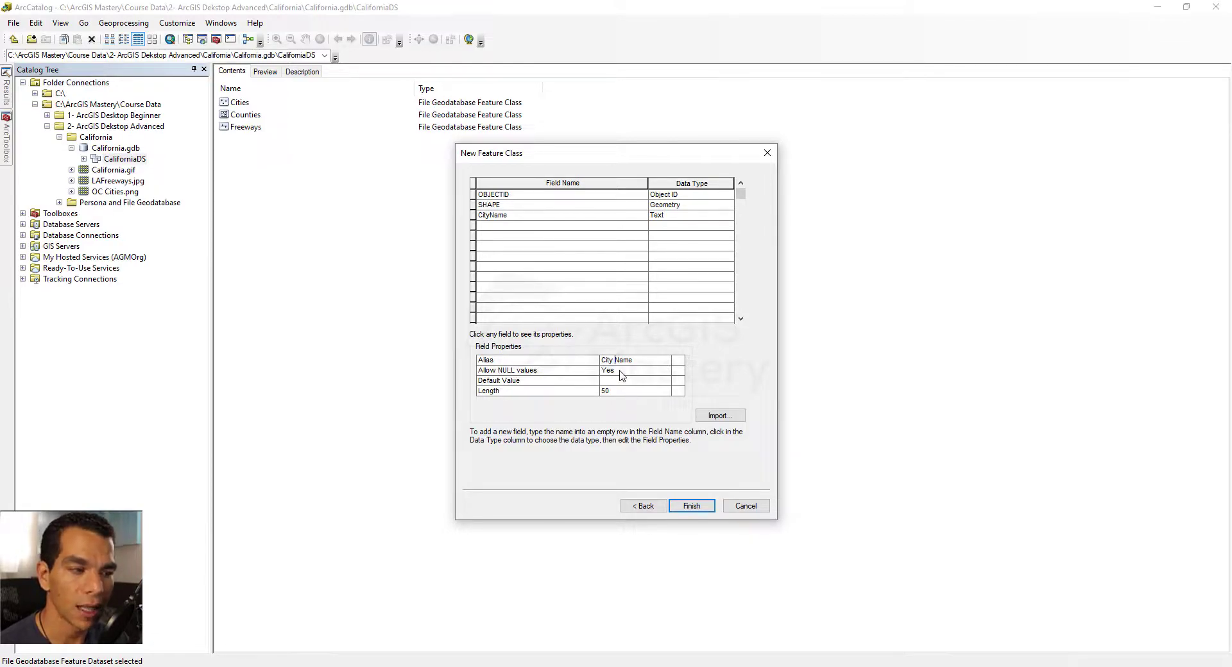
- Try disallowing NULL values for the CityName field, and set Allow NULL values back to Yes
left_click(622, 374)
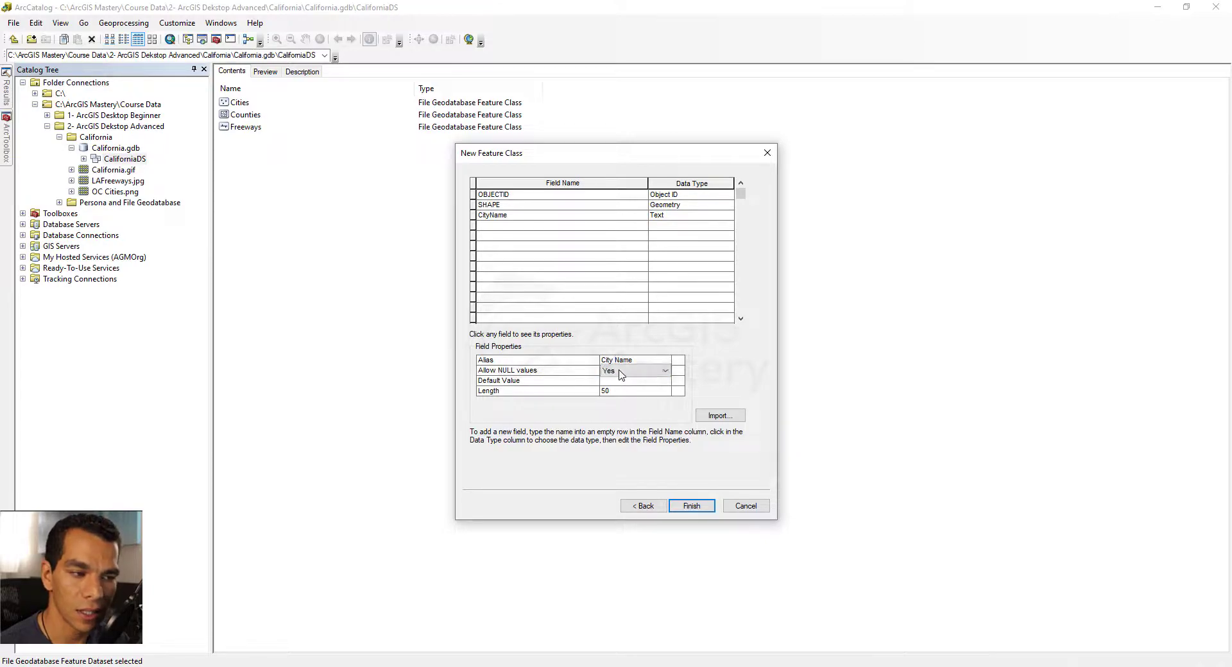
left_click(666, 371)
left_click(613, 391)
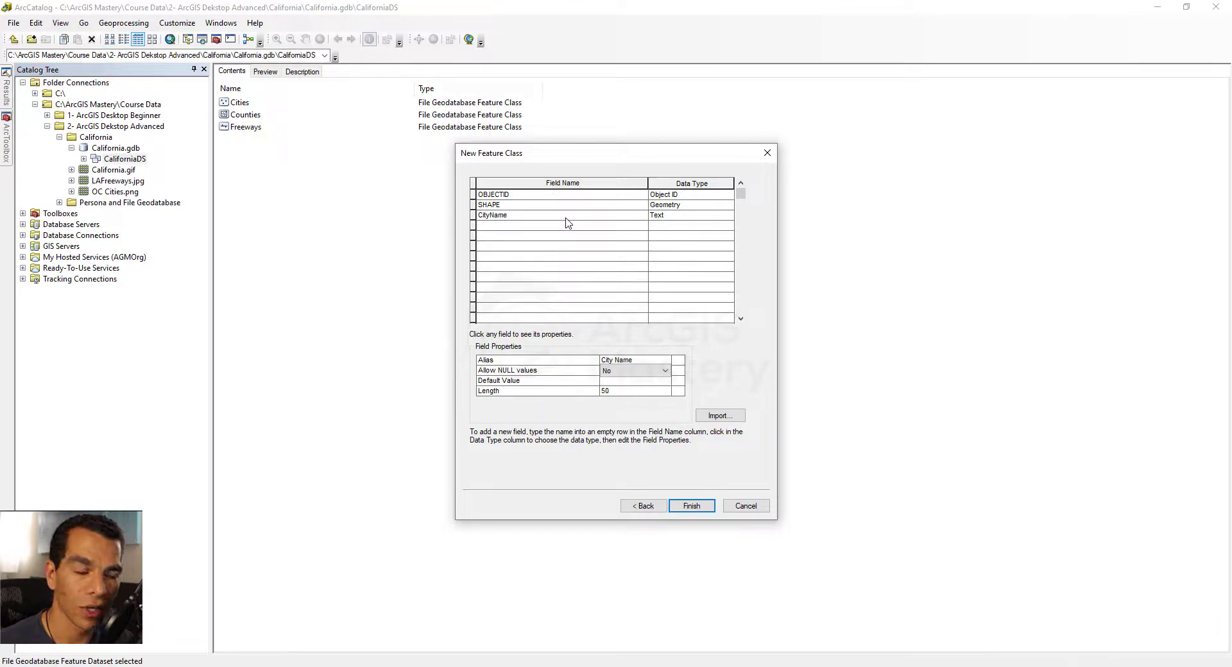
left_click(665, 371)
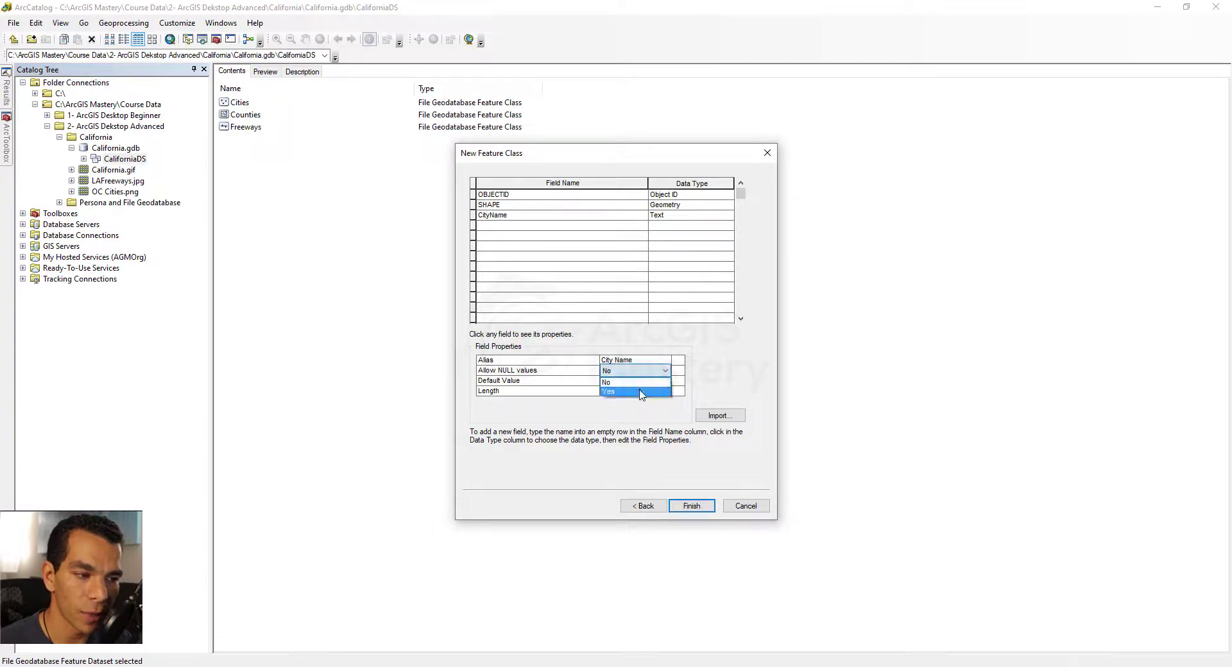
left_click(642, 391)
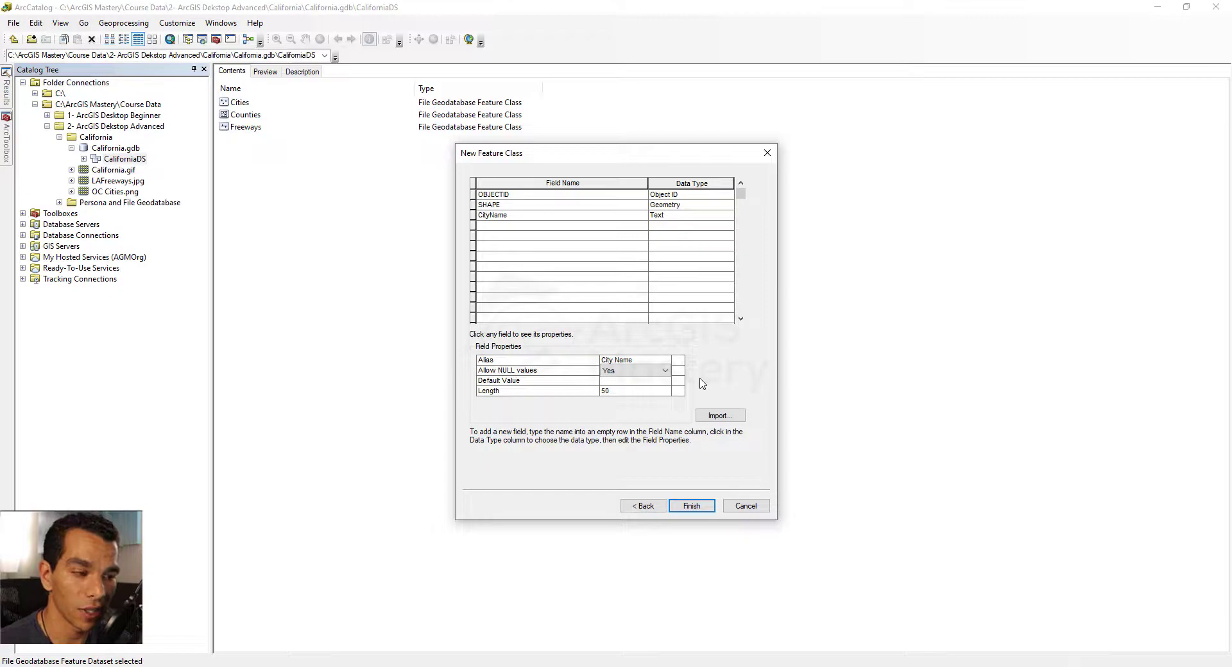
- Set the CityName field's default value to Cityname
left_click(652, 383)
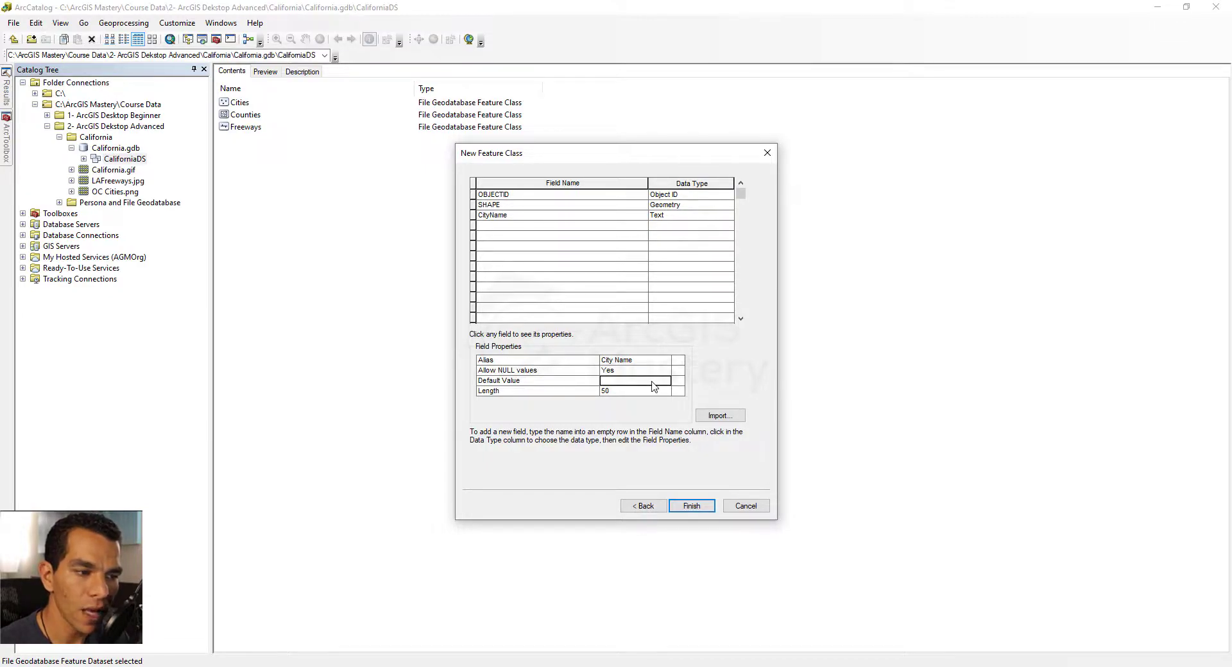
left_click(653, 381)
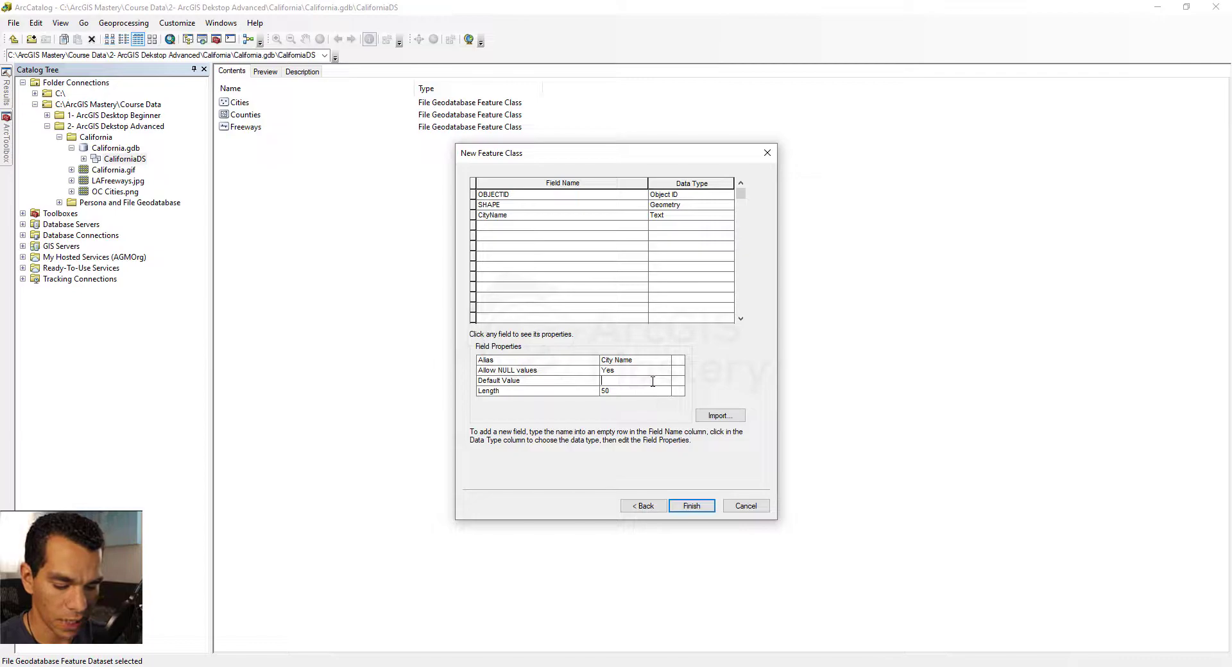
type("Cityname")
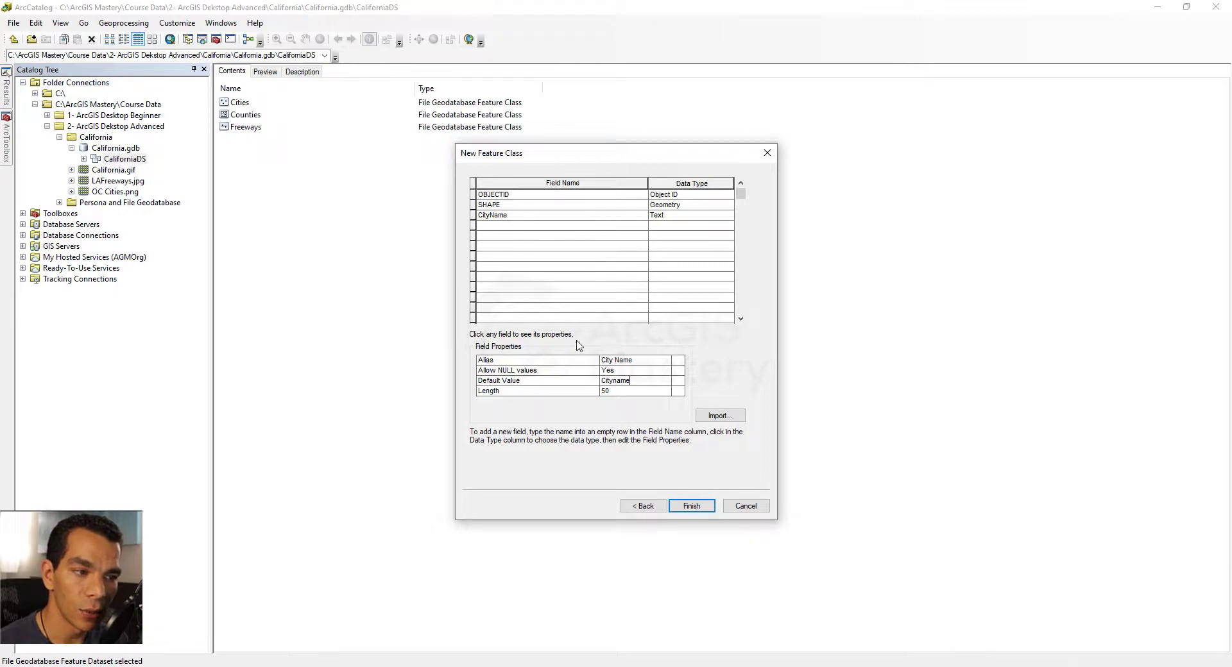
left_click_drag(630, 381, 595, 381)
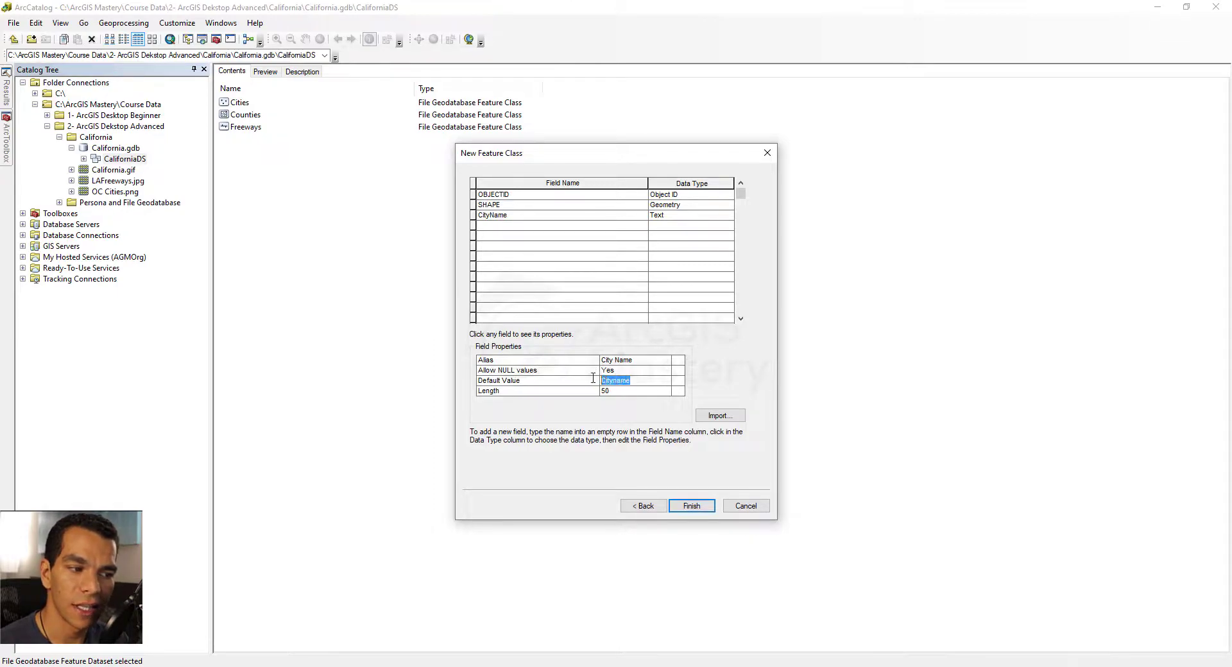
- Set the CityName field's length to 100
left_click(639, 391)
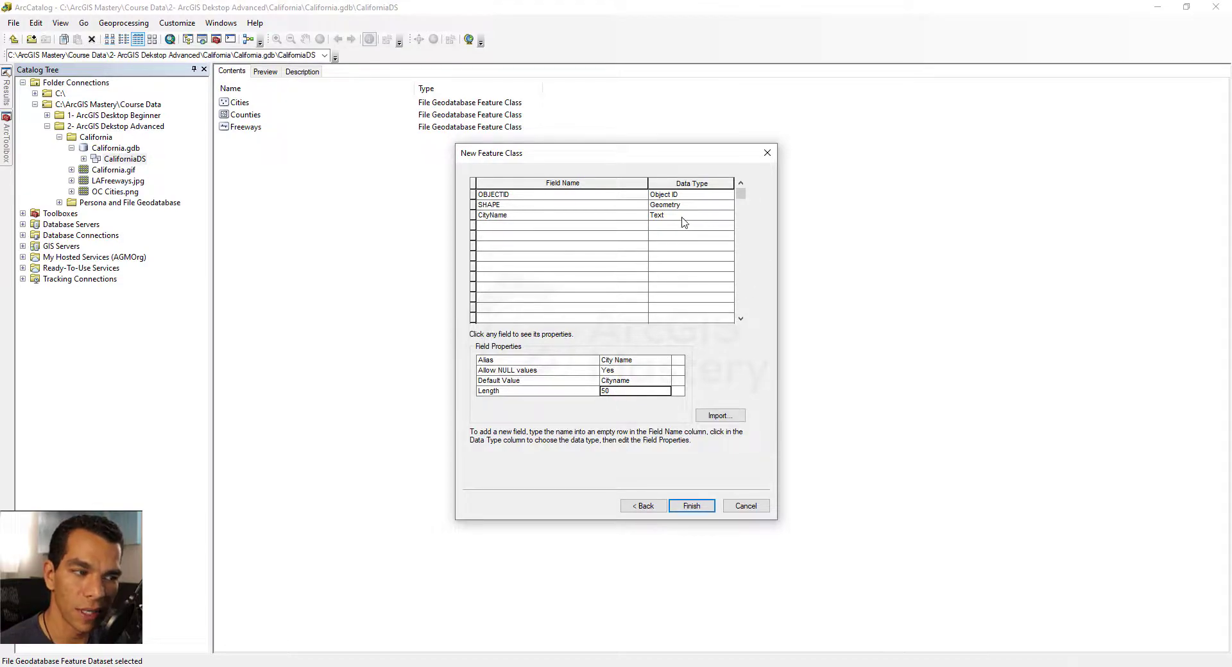
left_click(614, 391)
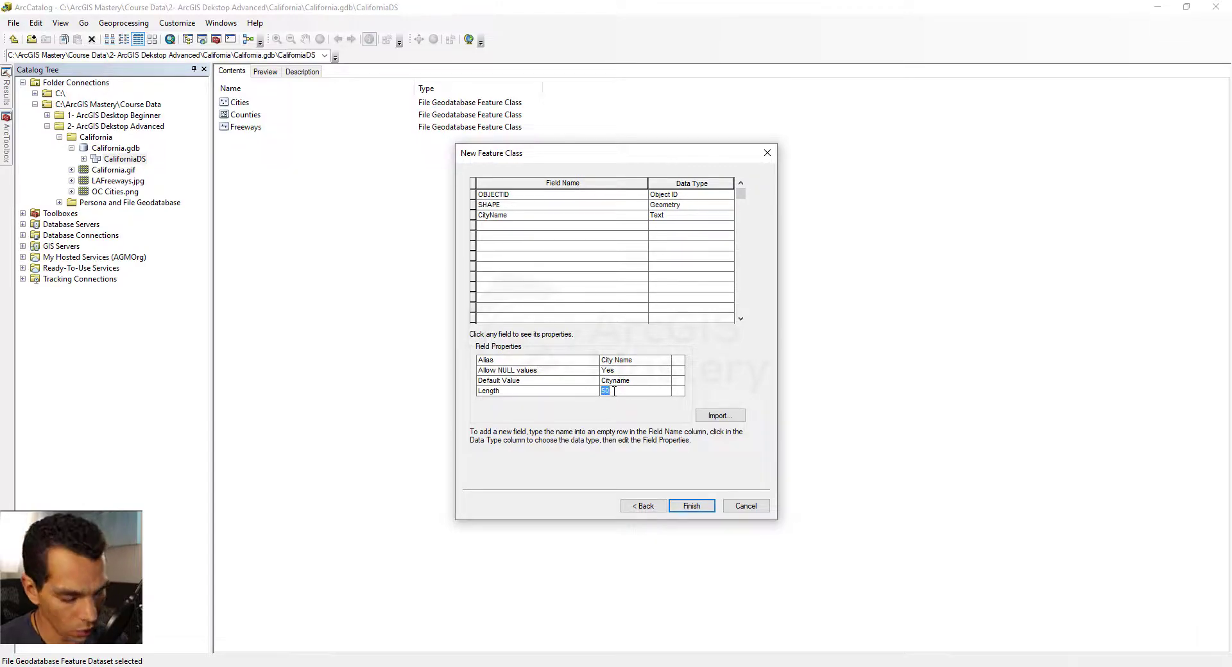
type("100")
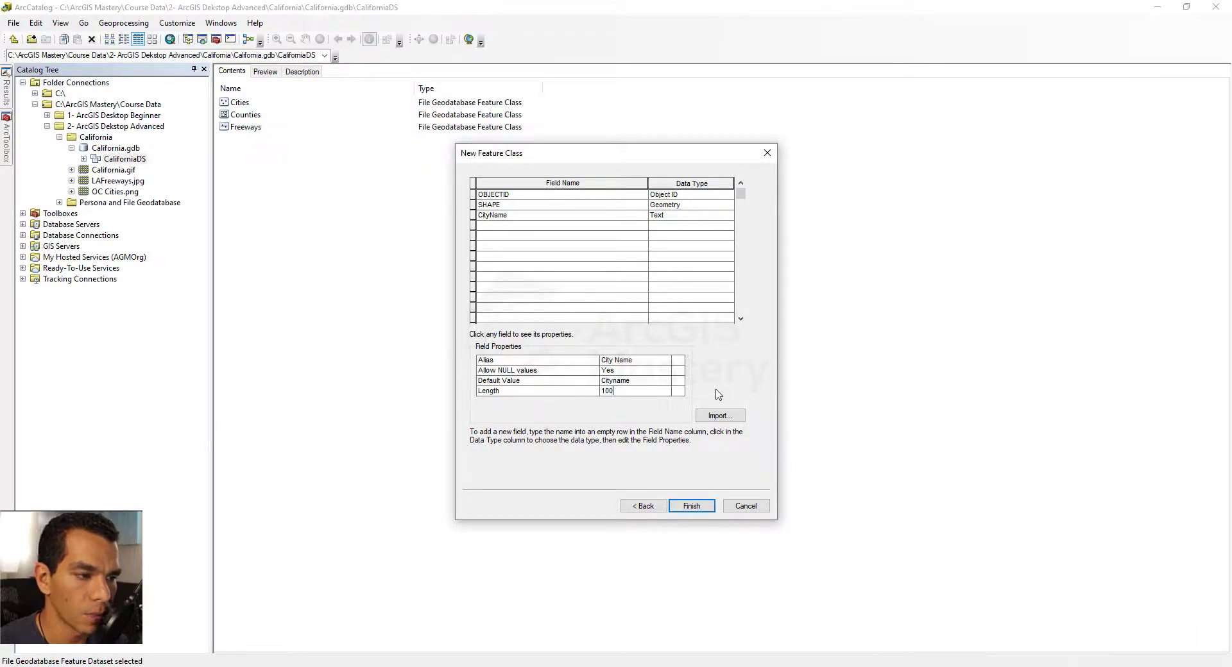
- Set Allow NULL values to No for the CityName field and set its length to 50
left_click(625, 374)
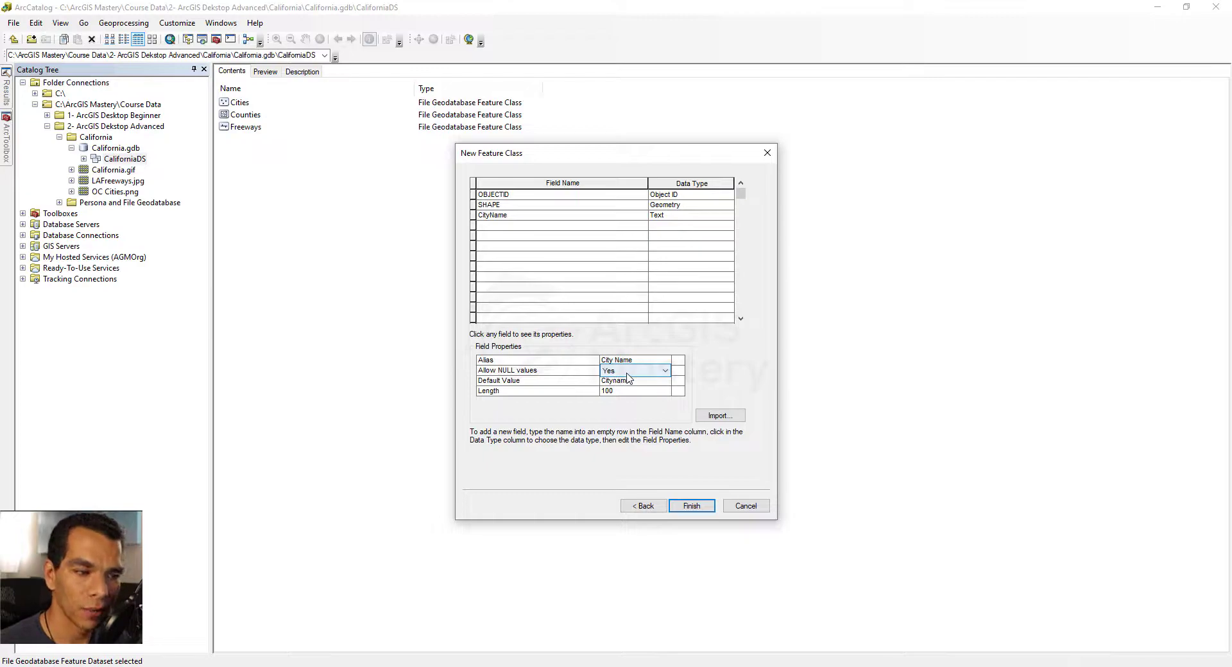
left_click(627, 378)
left_click(627, 391)
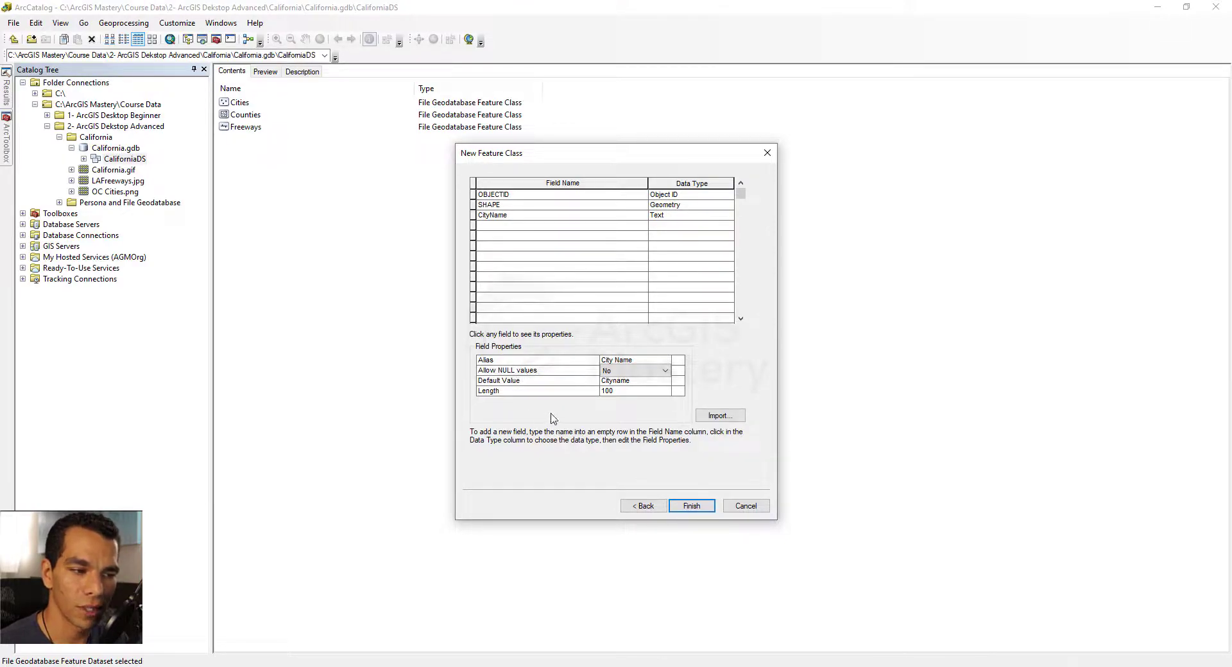
left_click(623, 390)
type("50")
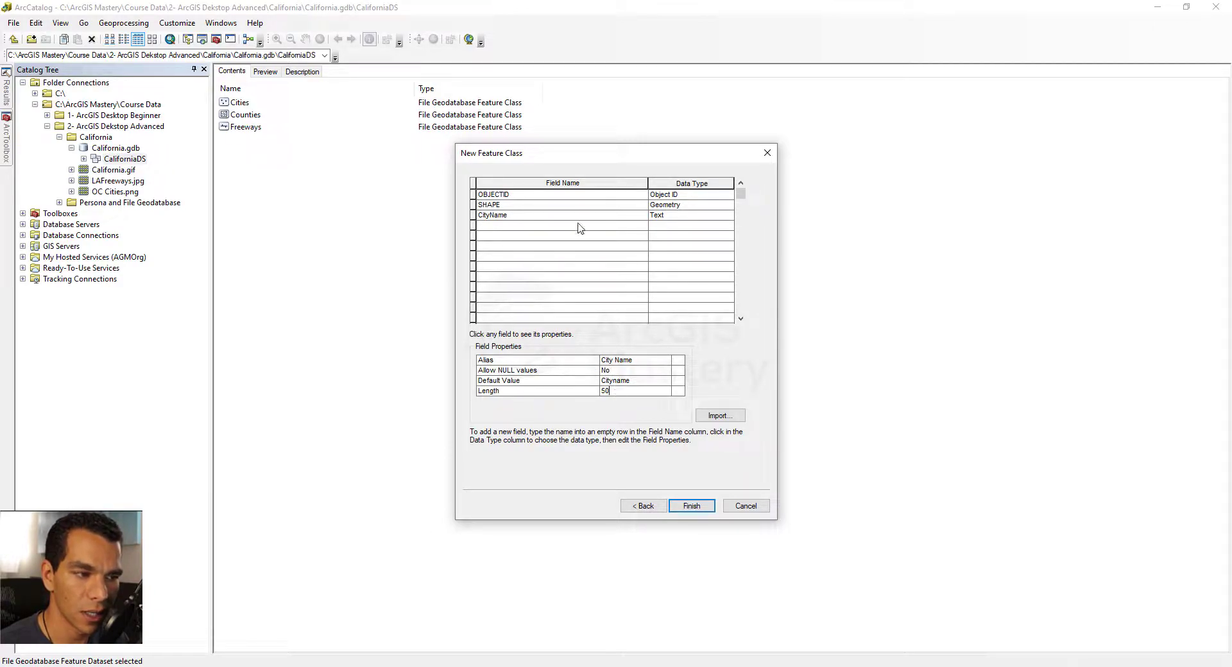
- Add an Area field with the Double data type to the OC_Cities feature class
left_click(555, 227)
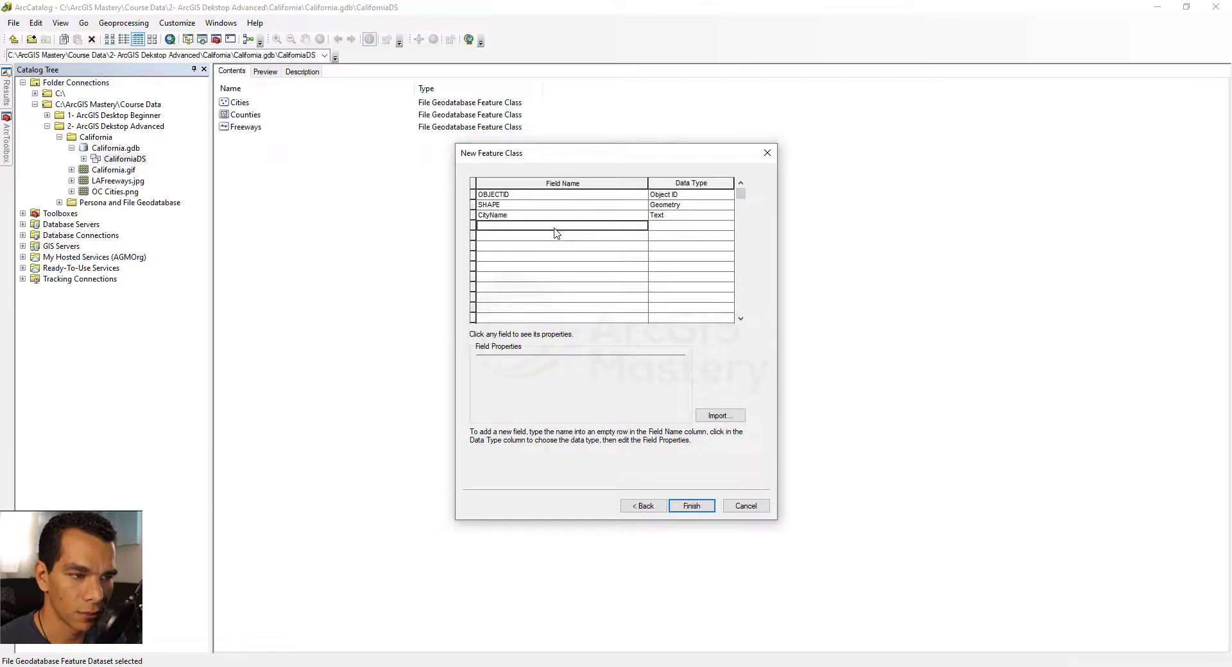
type("Area")
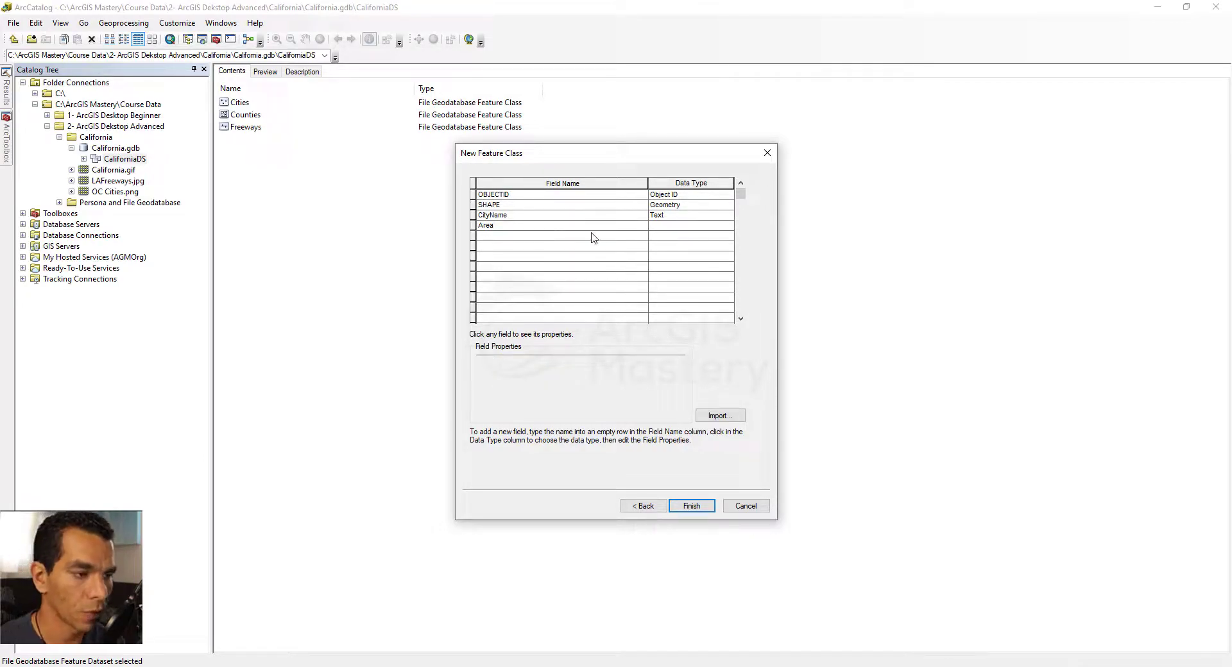
left_click(677, 228)
left_click(675, 228)
left_click(678, 264)
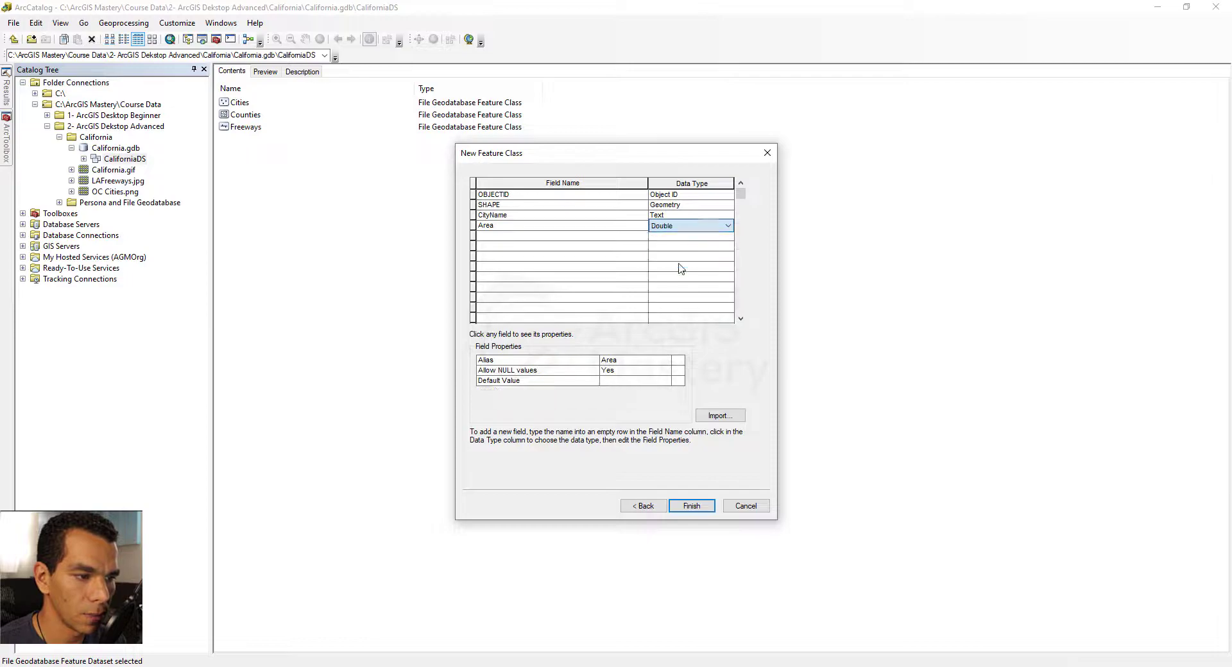
- Add a GUID field with the Guid data type and finish creating the OC_Cities feature class
left_click(533, 236)
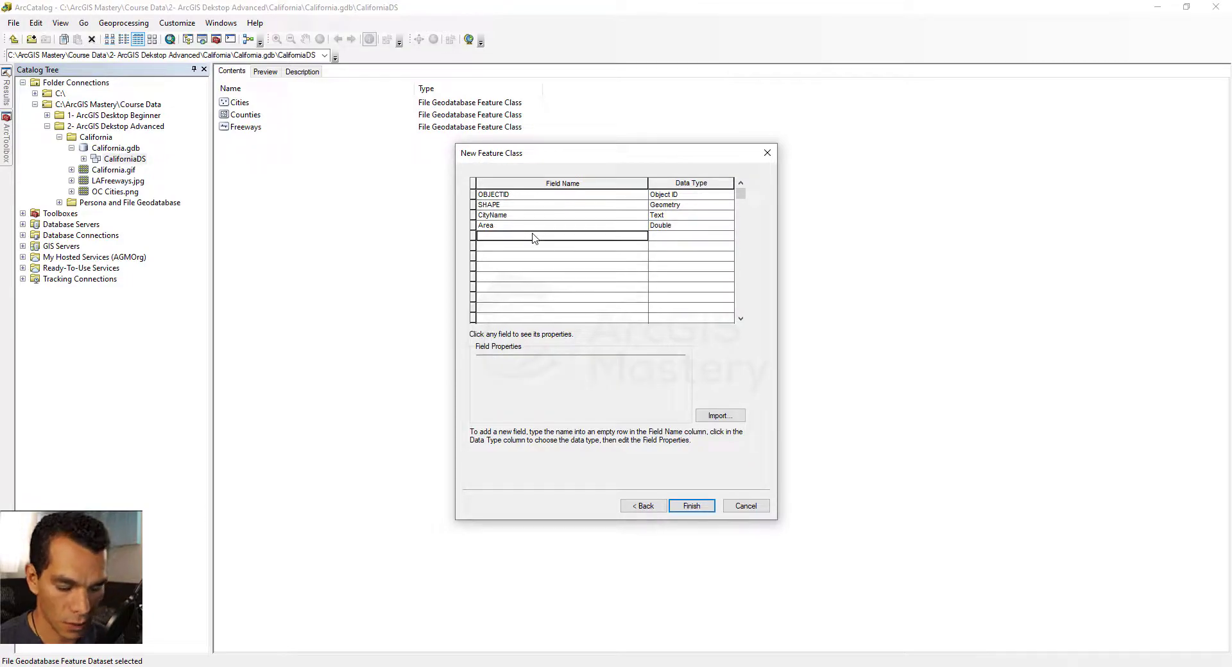
type("GUID")
key("Tab")
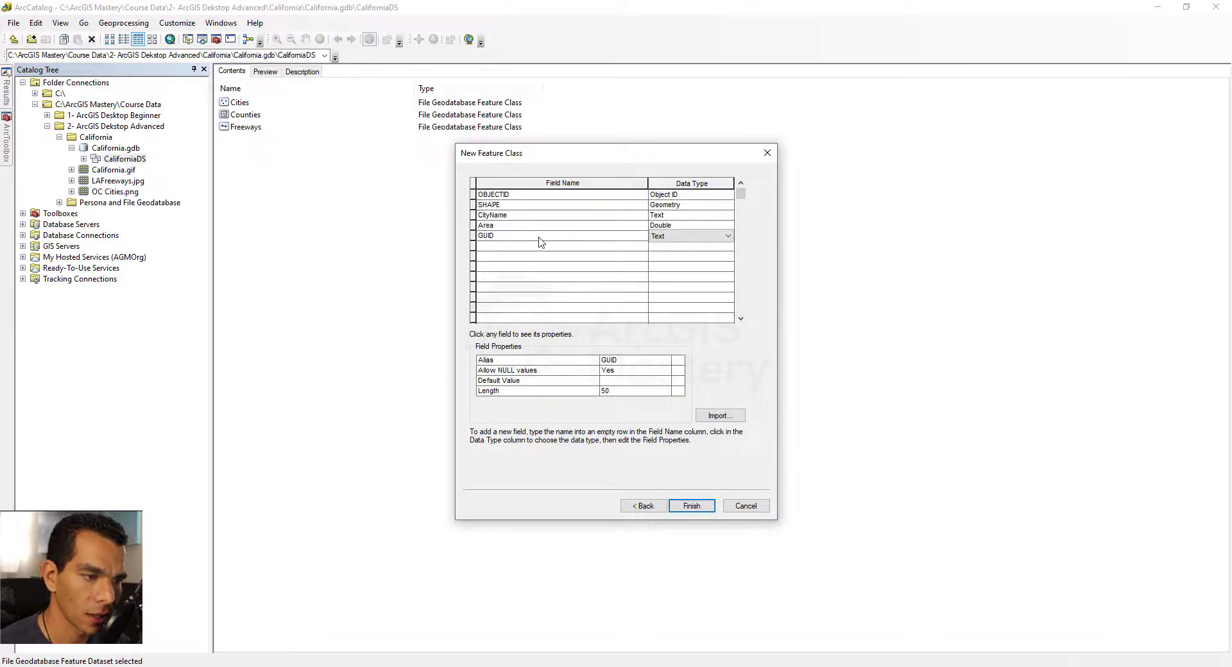
left_click(698, 238)
left_click(694, 238)
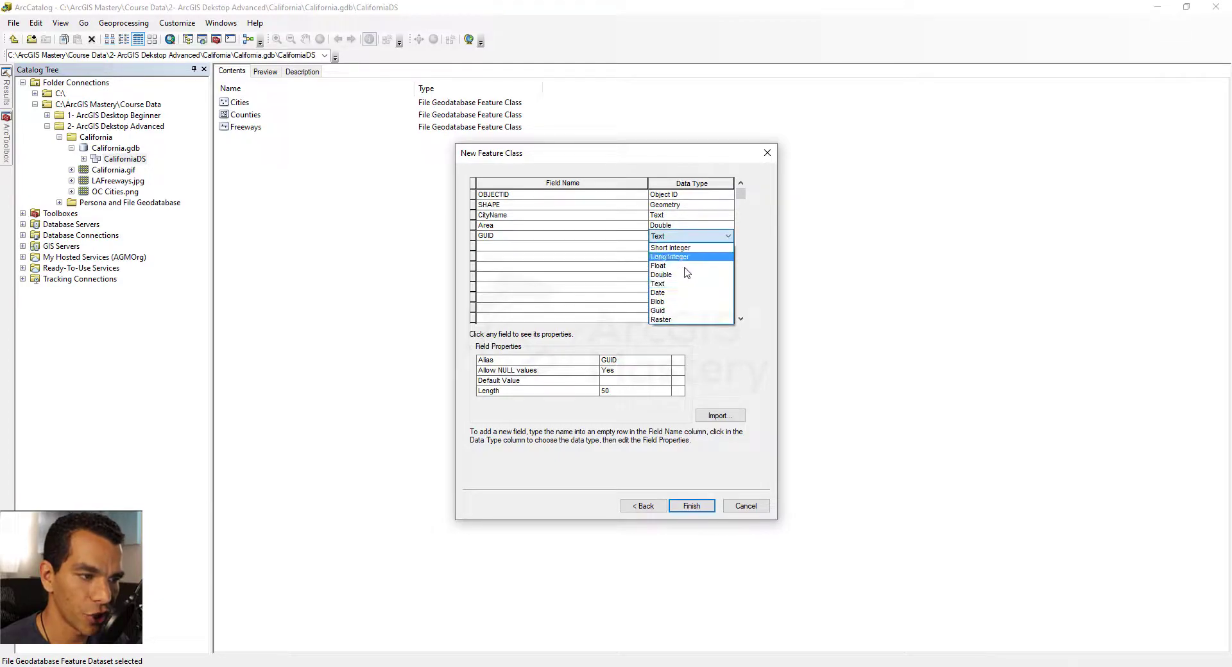
left_click(665, 312)
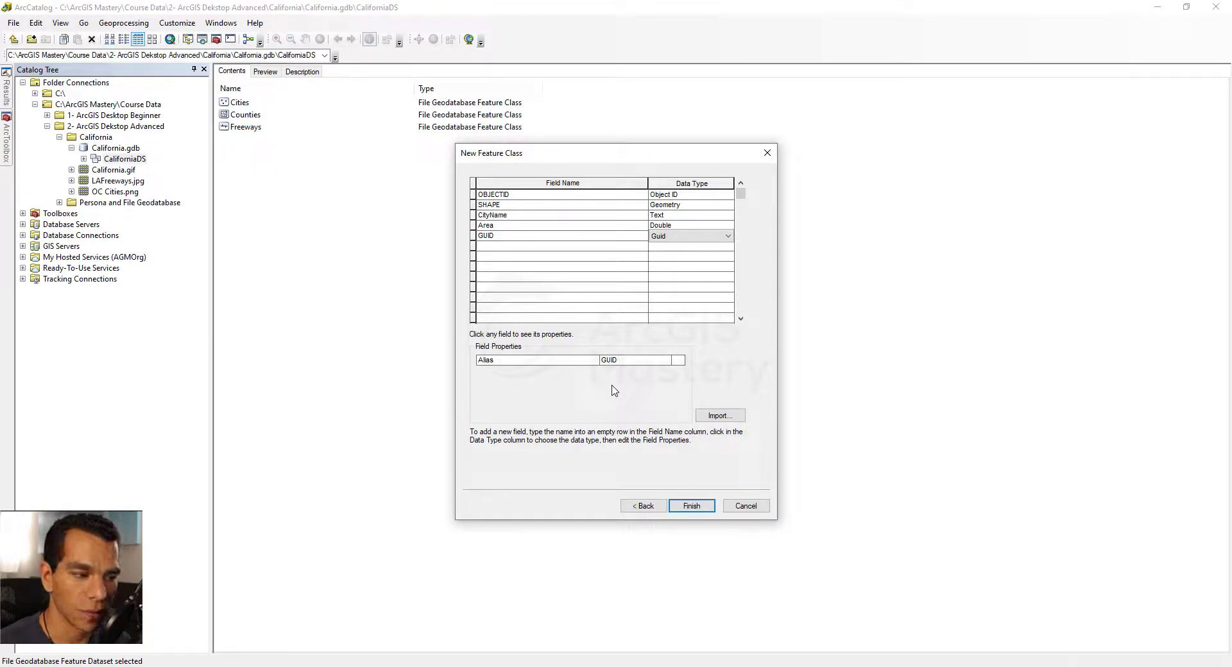
left_click(690, 507)
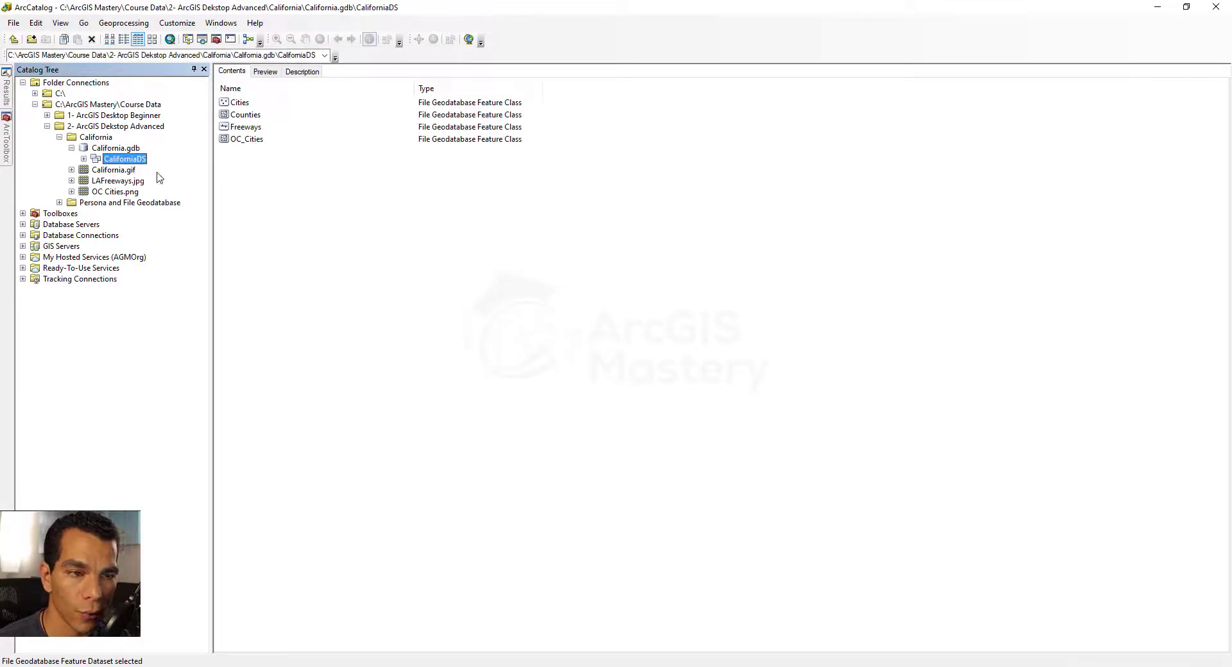
- Review the raster images in the California folder and the feature classes in the geodatabase's CaliforniaDS dataset
left_click(97, 139)
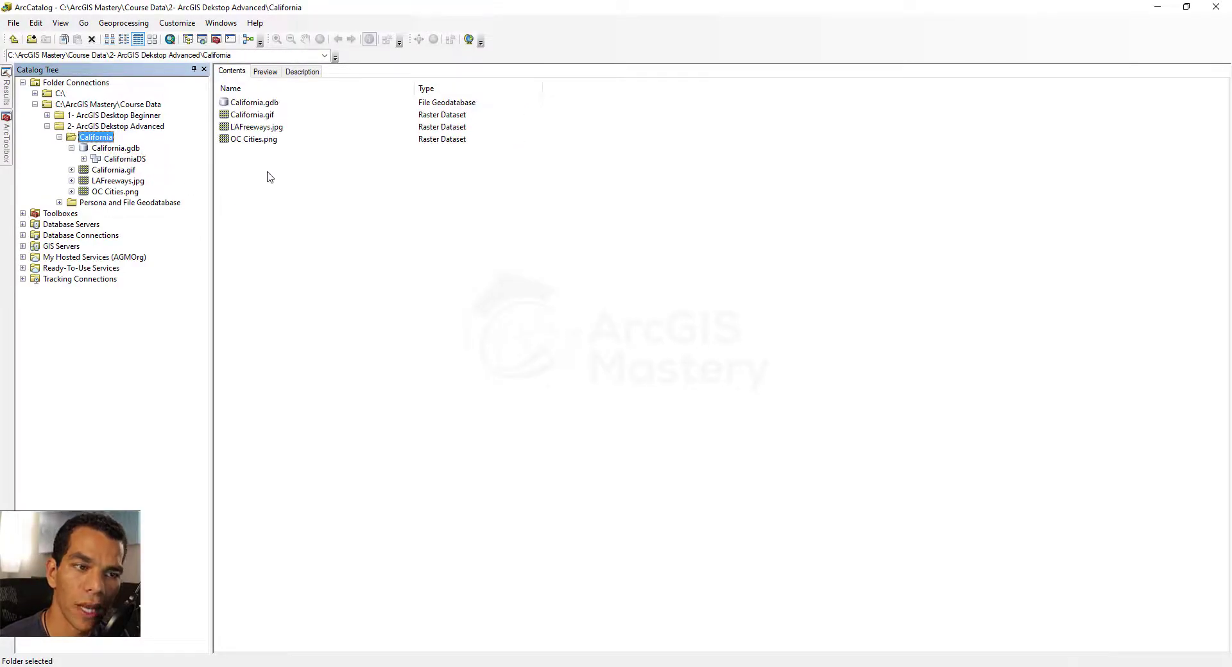
left_click_drag(266, 169, 237, 112)
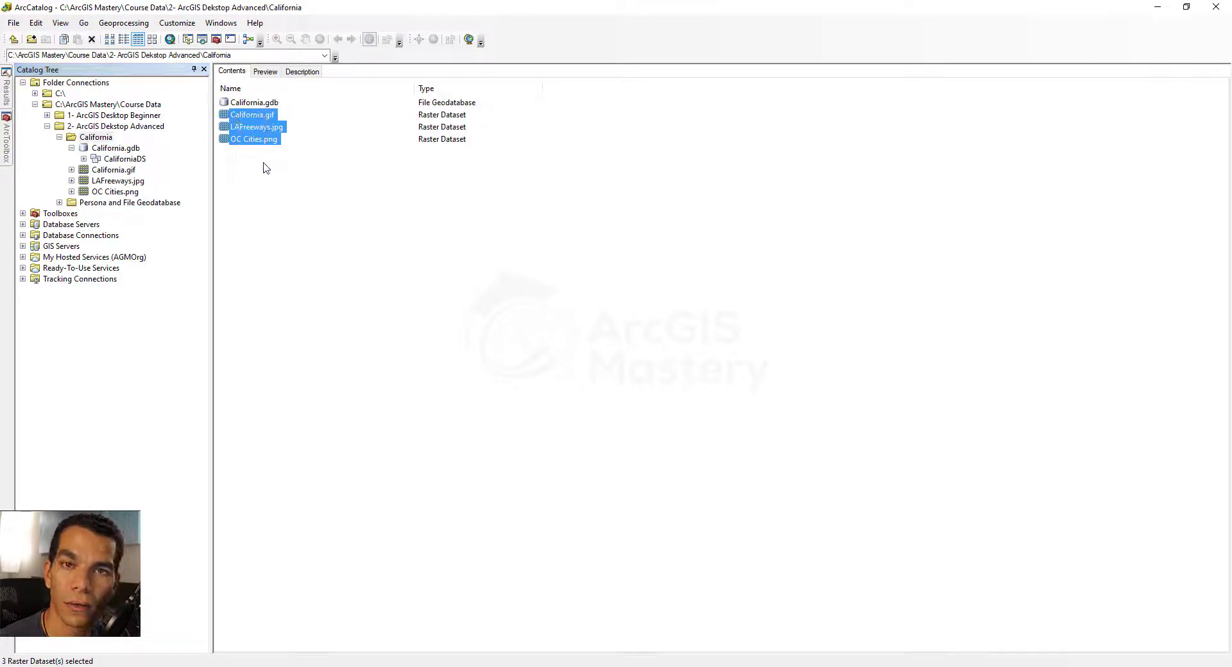
left_click(285, 171)
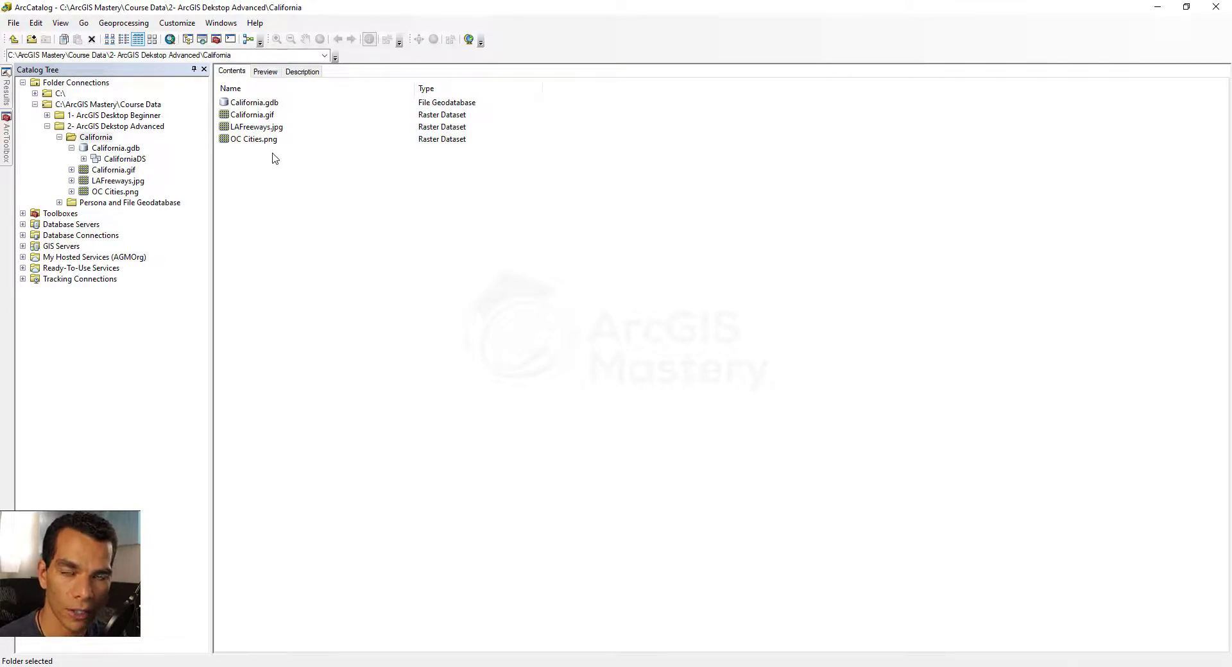
double_click(253, 104)
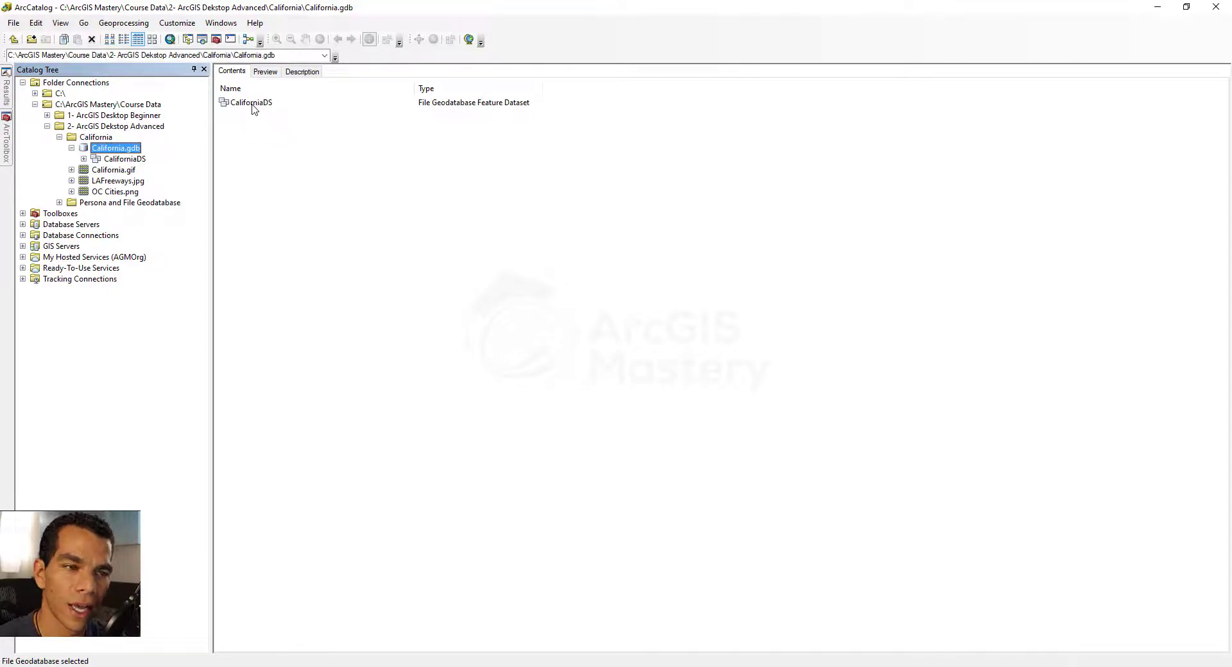
double_click(252, 104)
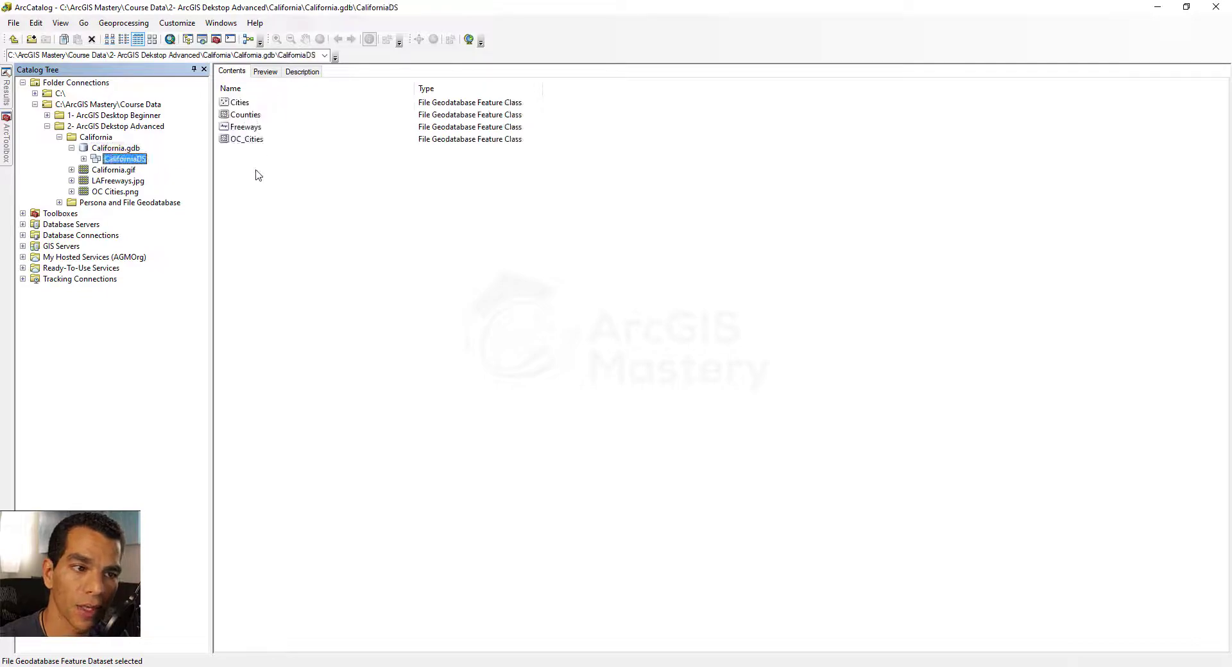
left_click_drag(266, 161, 222, 98)
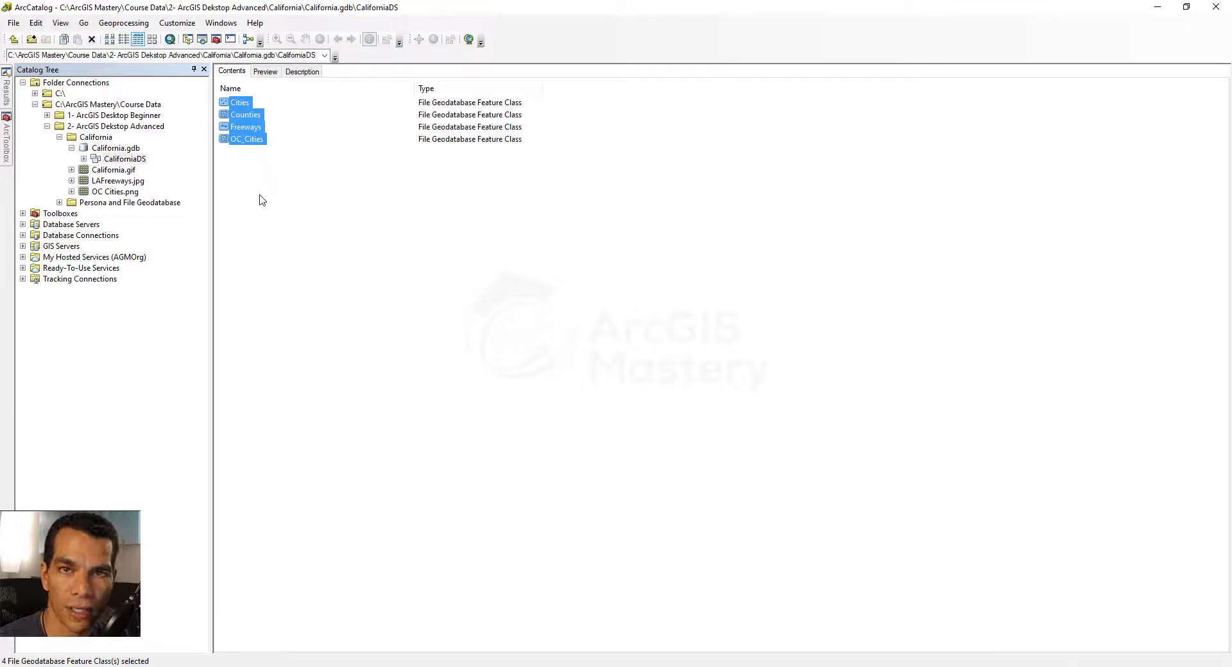
left_click(260, 201)
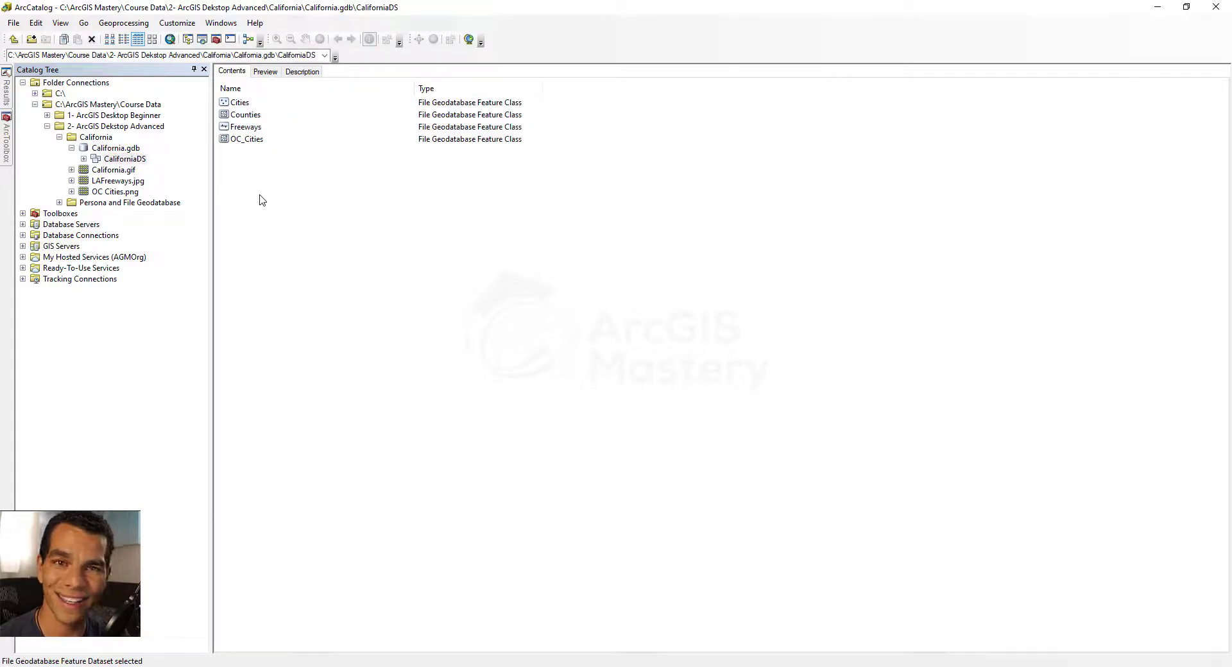